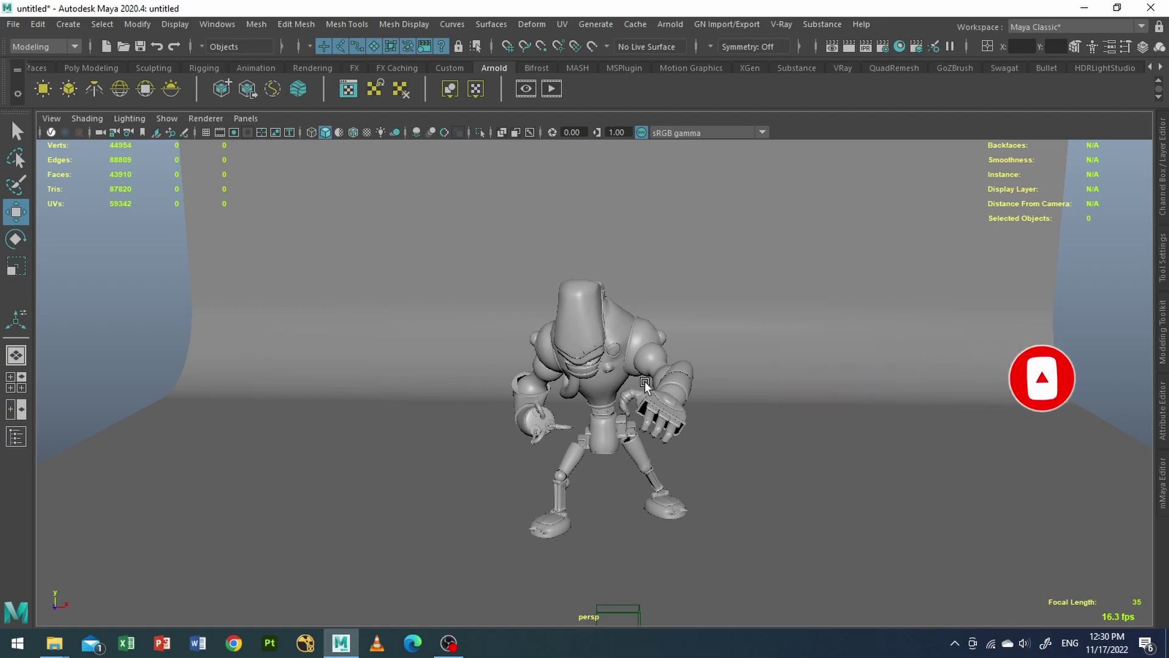
Step: Add an Arnold area light, slide it to the left, then enlarge, raise and widen it
alt+drag(645, 385, 479, 320)
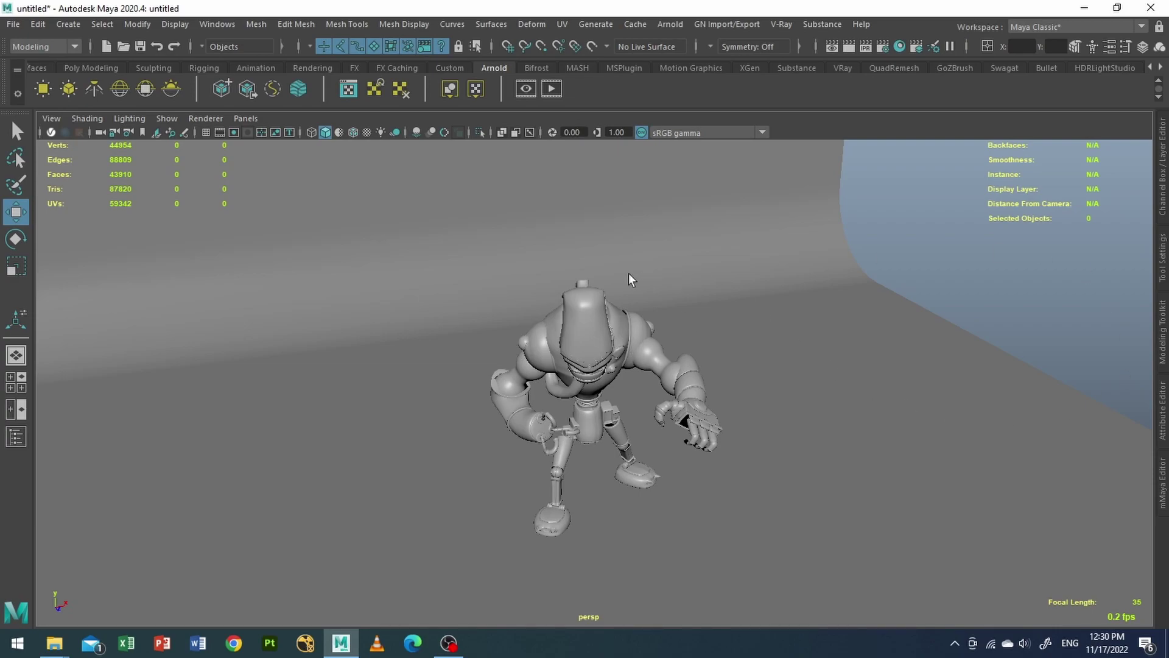
click(43, 90)
scroll(400, 326, down, 3)
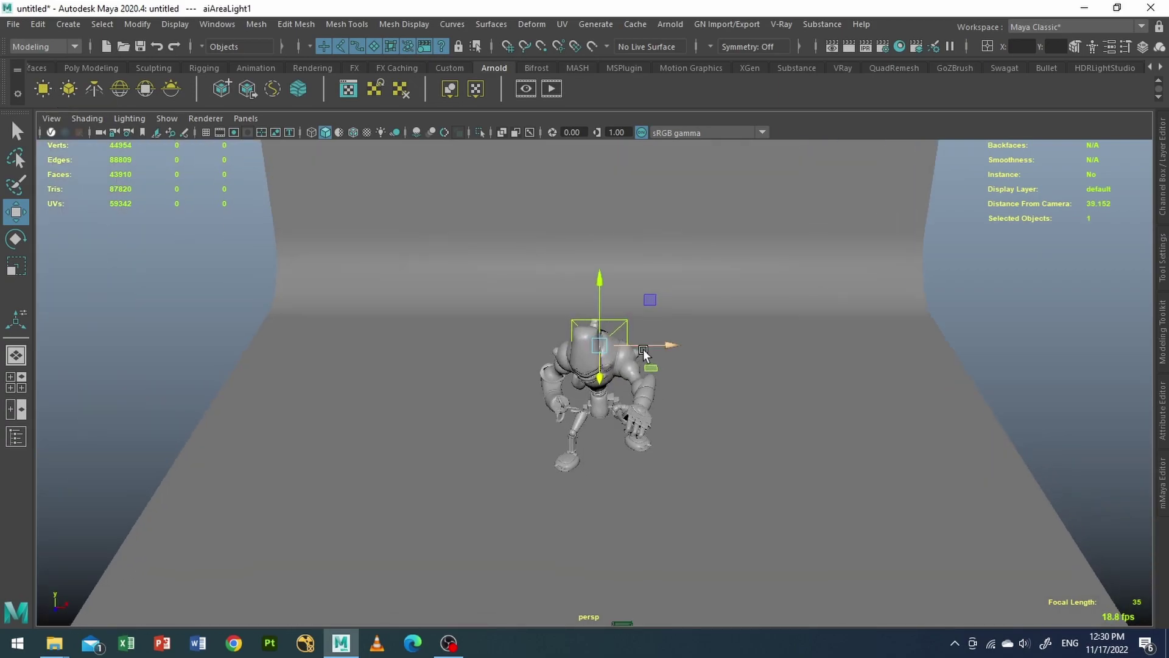
drag(644, 352, 221, 376)
key(e)
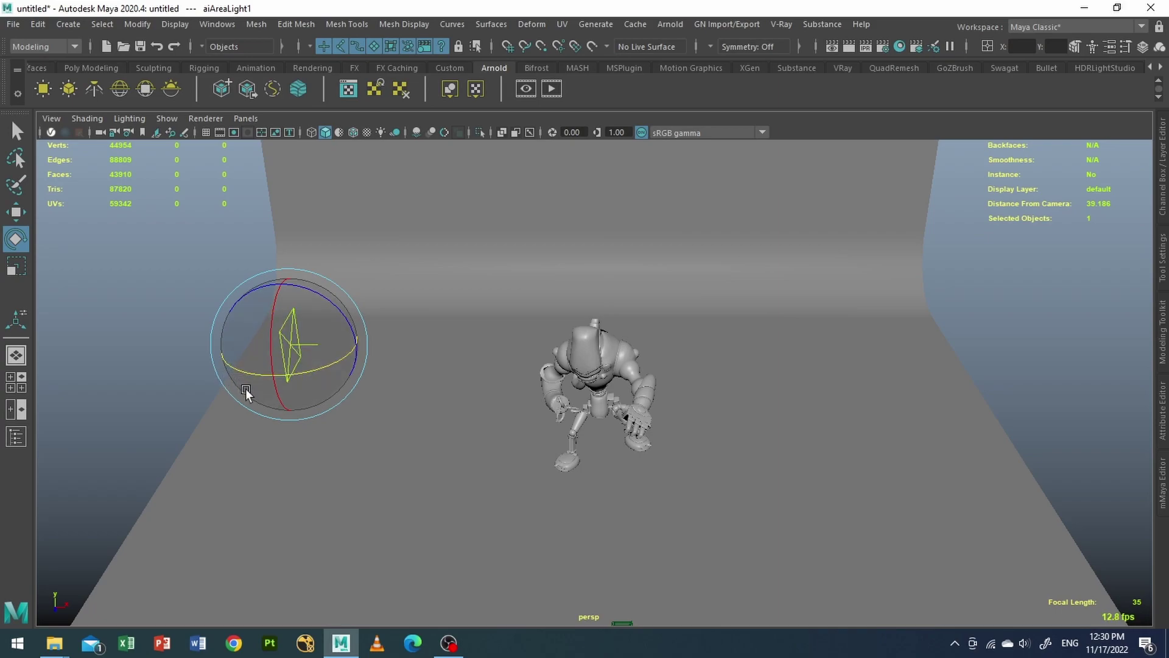
key(w)
alt+drag(335, 389, 367, 341)
key(r)
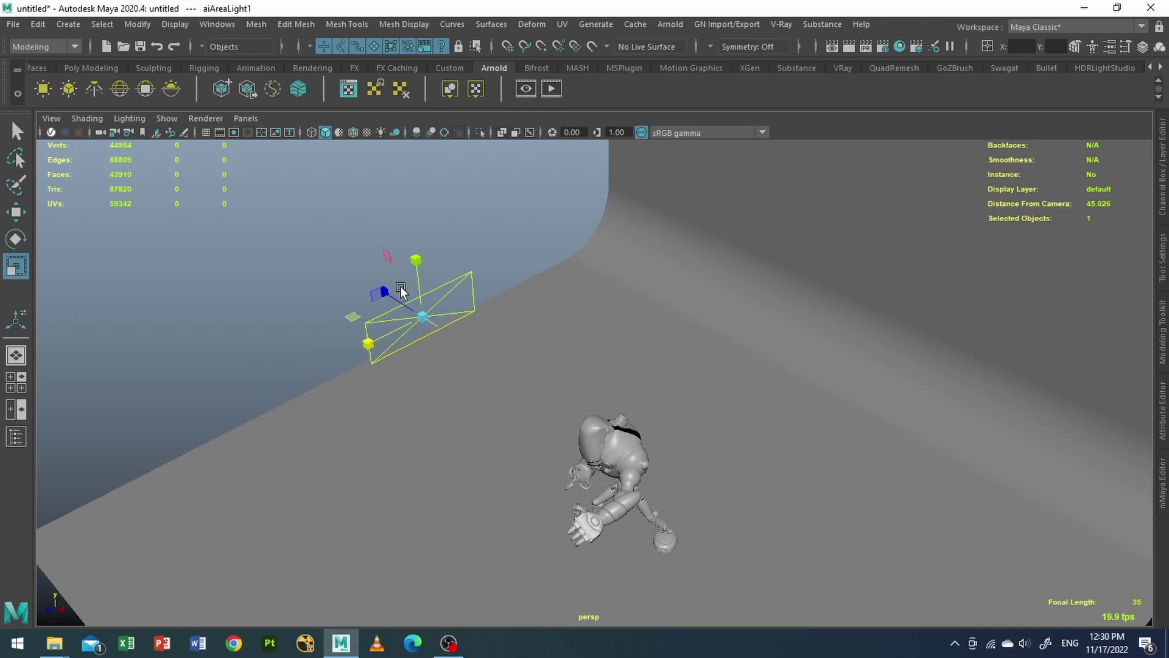
drag(406, 253, 406, 183)
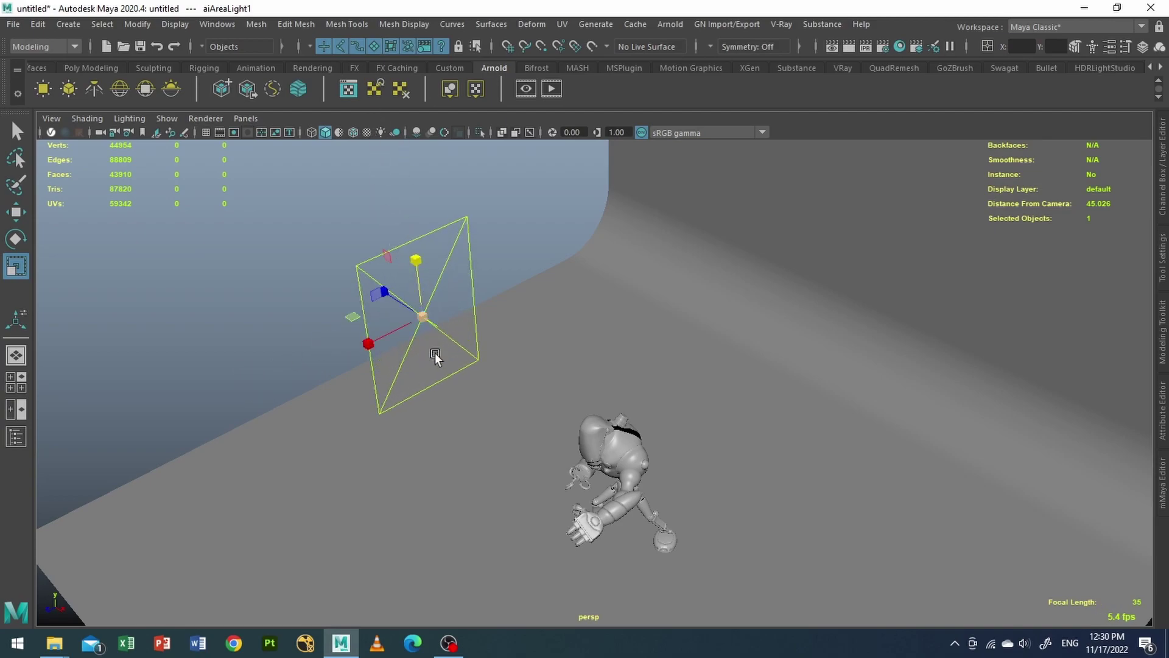
key(w)
drag(416, 289, 413, 238)
key(r)
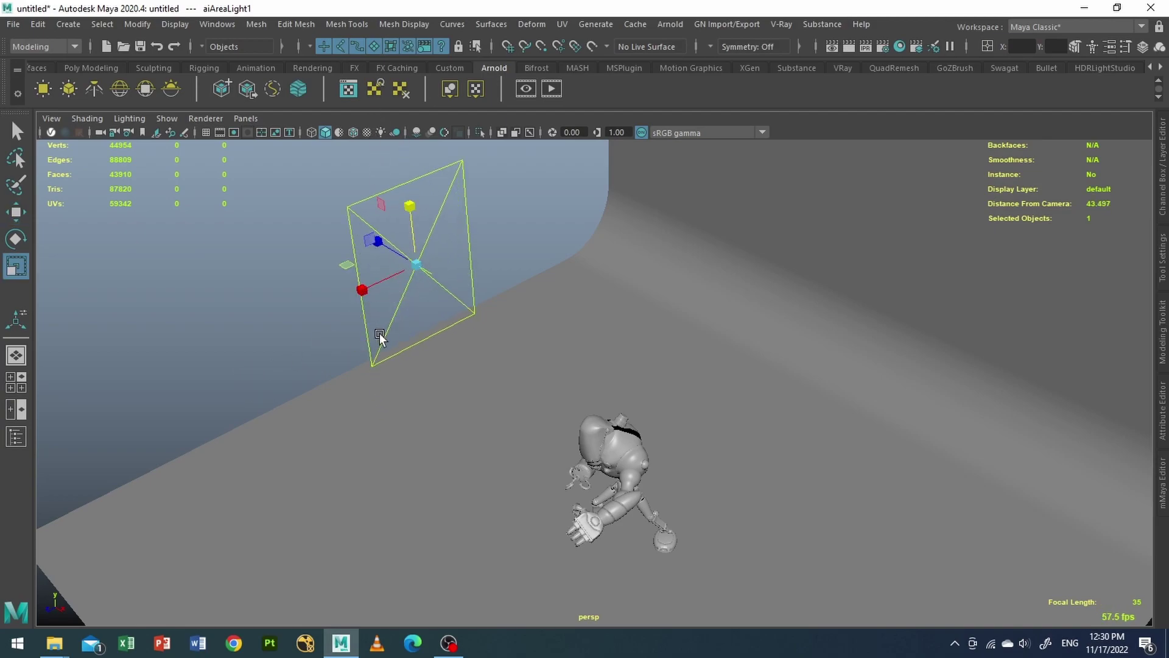
drag(367, 281, 317, 299)
Step: Raise the light high on the left, tilt it toward the robot, and open its attributes
alt+drag(439, 296, 481, 269)
key(w)
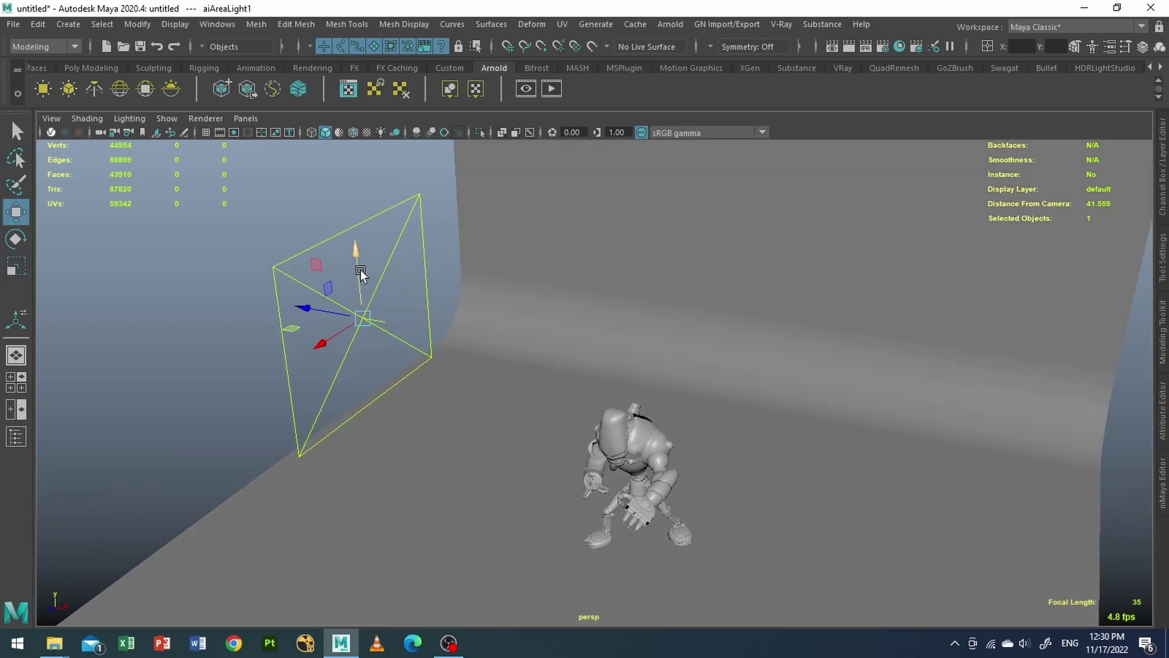
drag(360, 269, 454, 272)
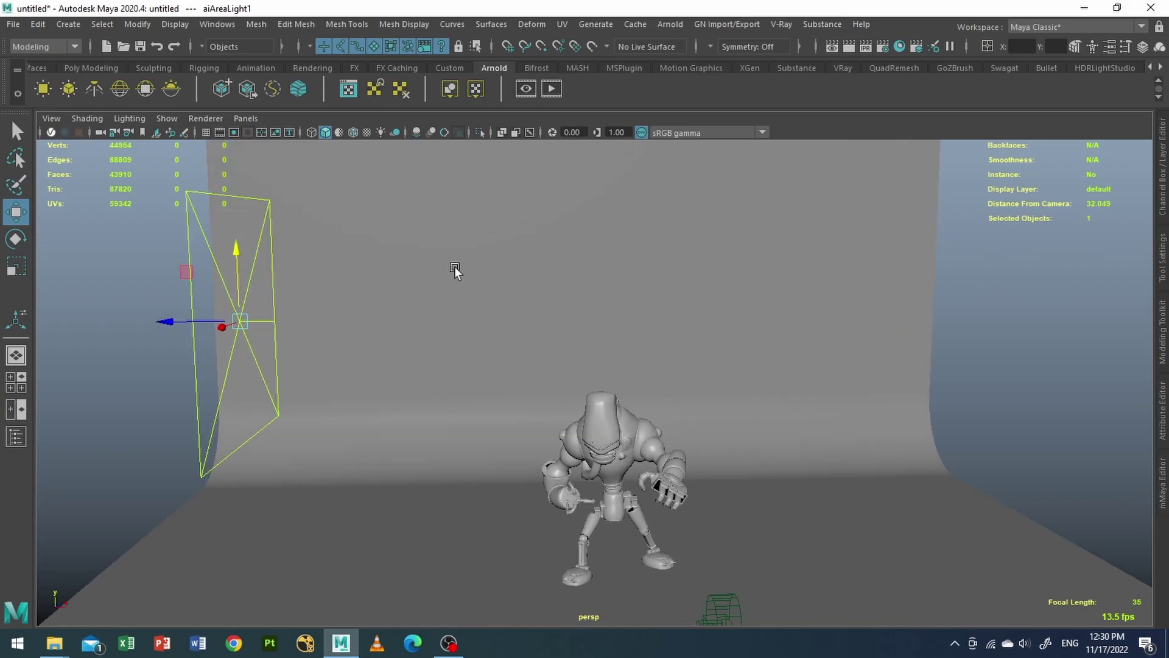
key(e)
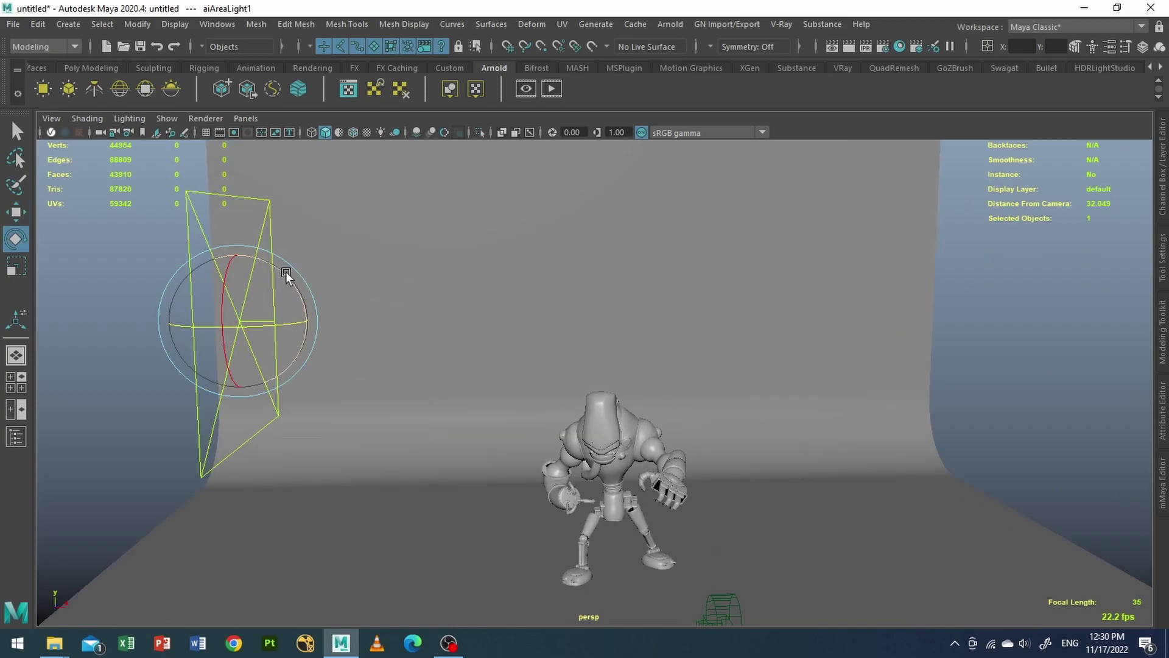
drag(287, 272, 301, 300)
alt+drag(572, 328, 540, 328)
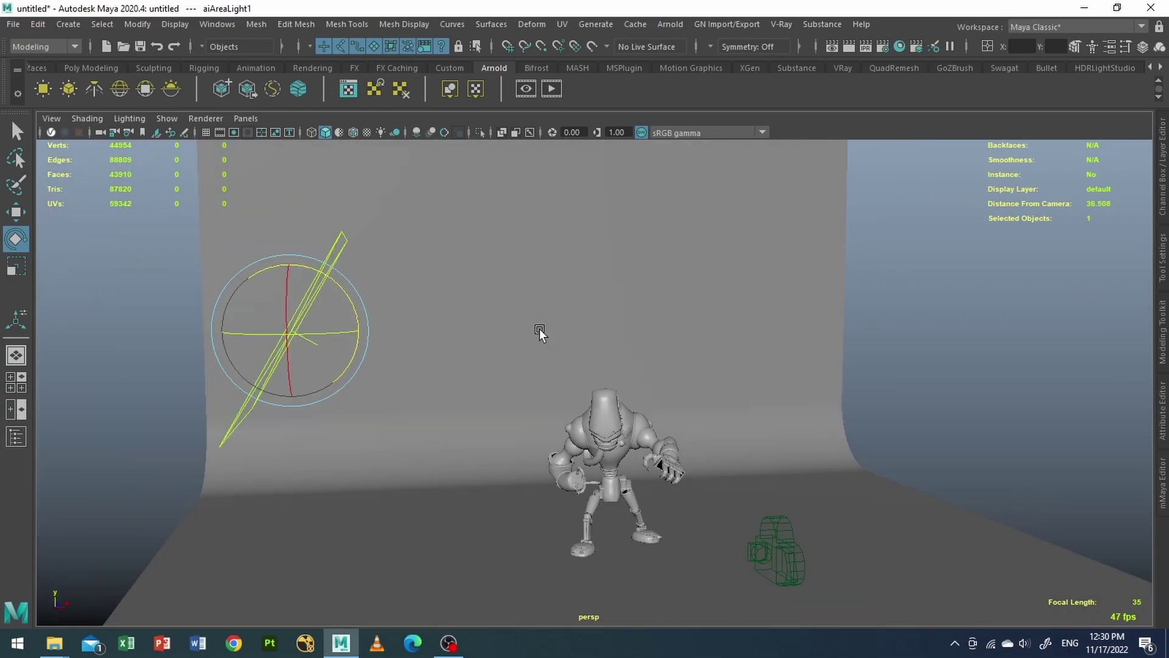
key(w)
drag(265, 317, 219, 287)
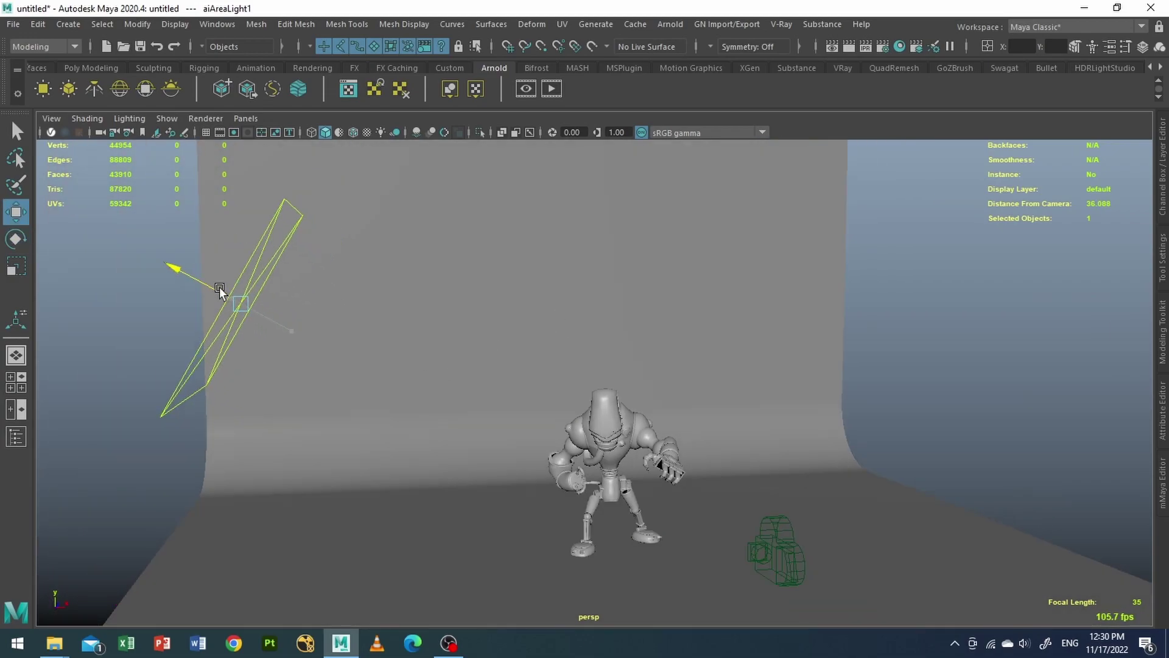
key(ctrl+a)
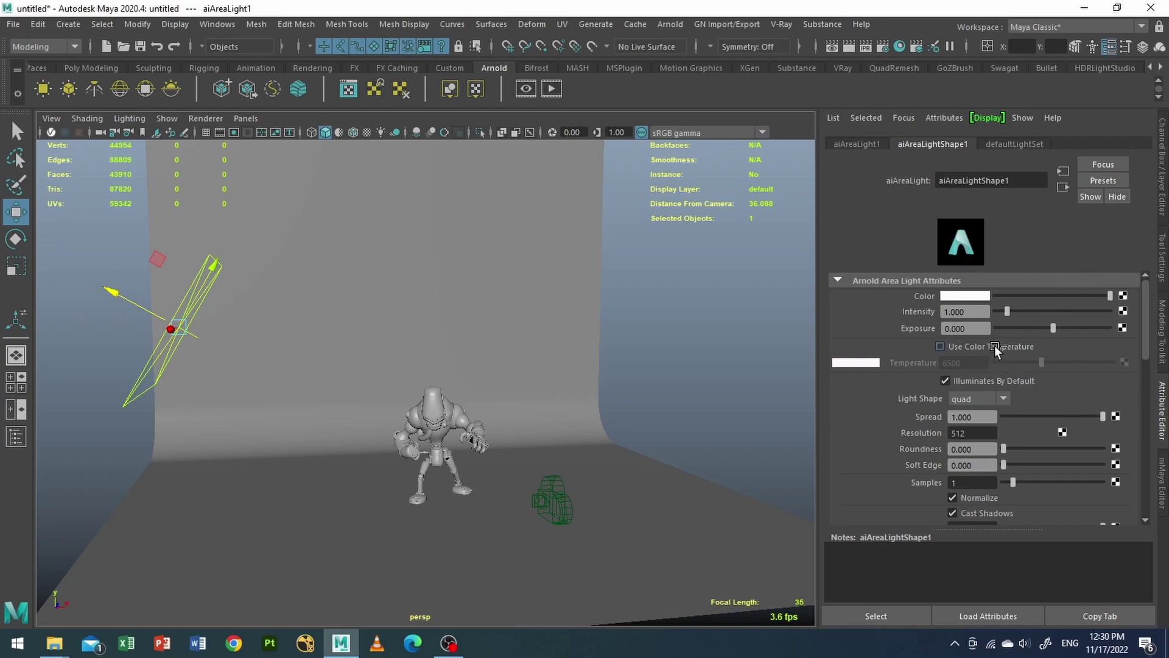
Step: Enable color temperature on the area light at 7000, with exposure 7 and spread 0.5
click(940, 346)
double_click(945, 363)
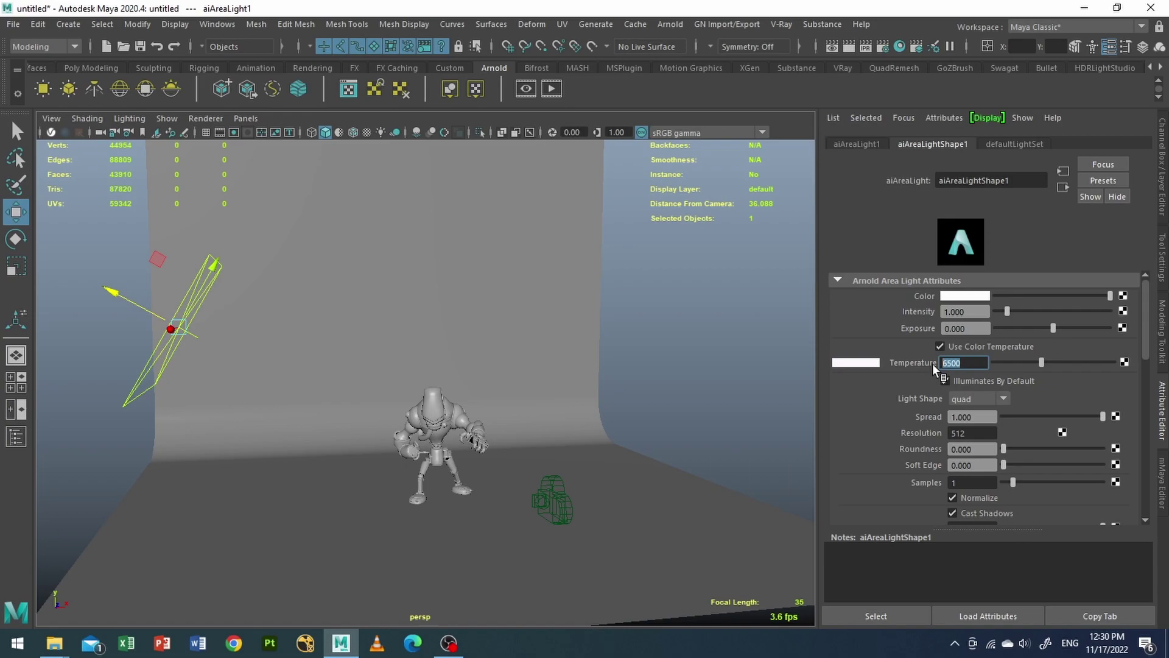
text(7000)
key(Return)
double_click(966, 328)
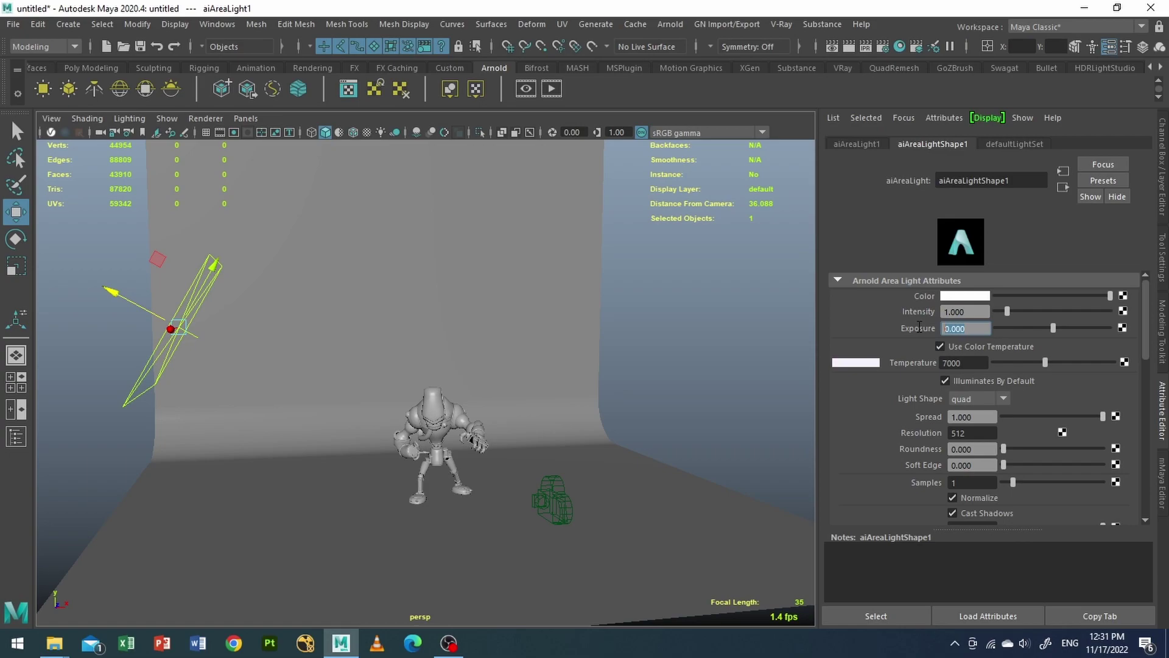
text(7)
key(Return)
double_click(987, 417)
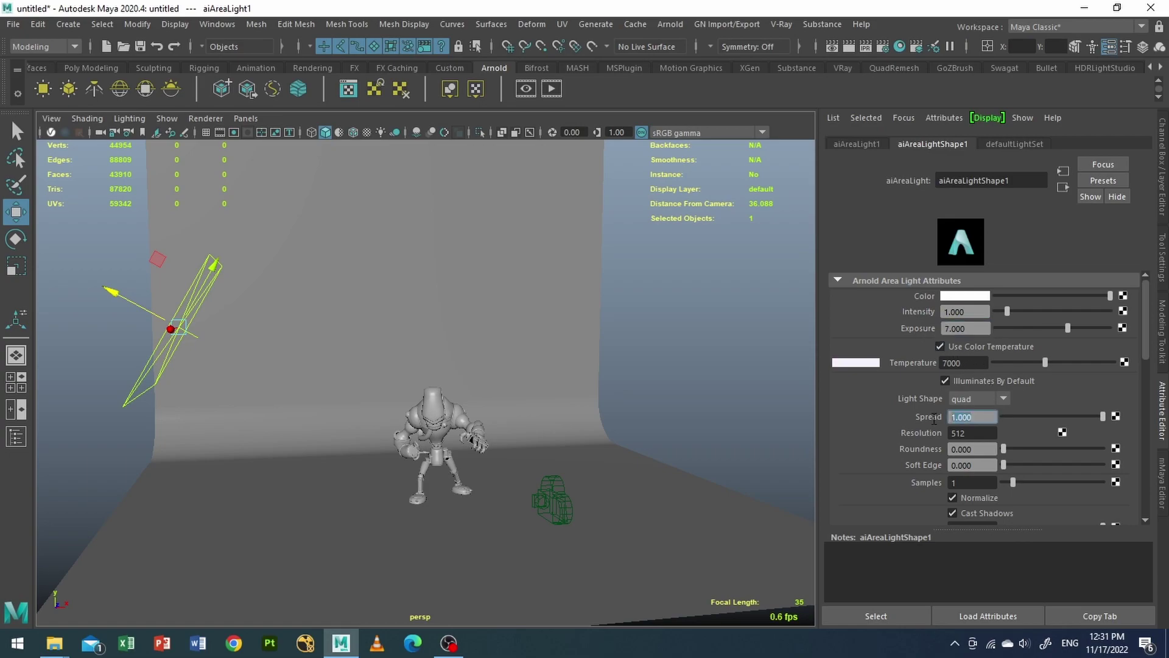
text(0.5)
key(Return)
Step: Preview the scene in Arnold RenderView, drop the area light's exposure to 5, then close the preview
click(526, 89)
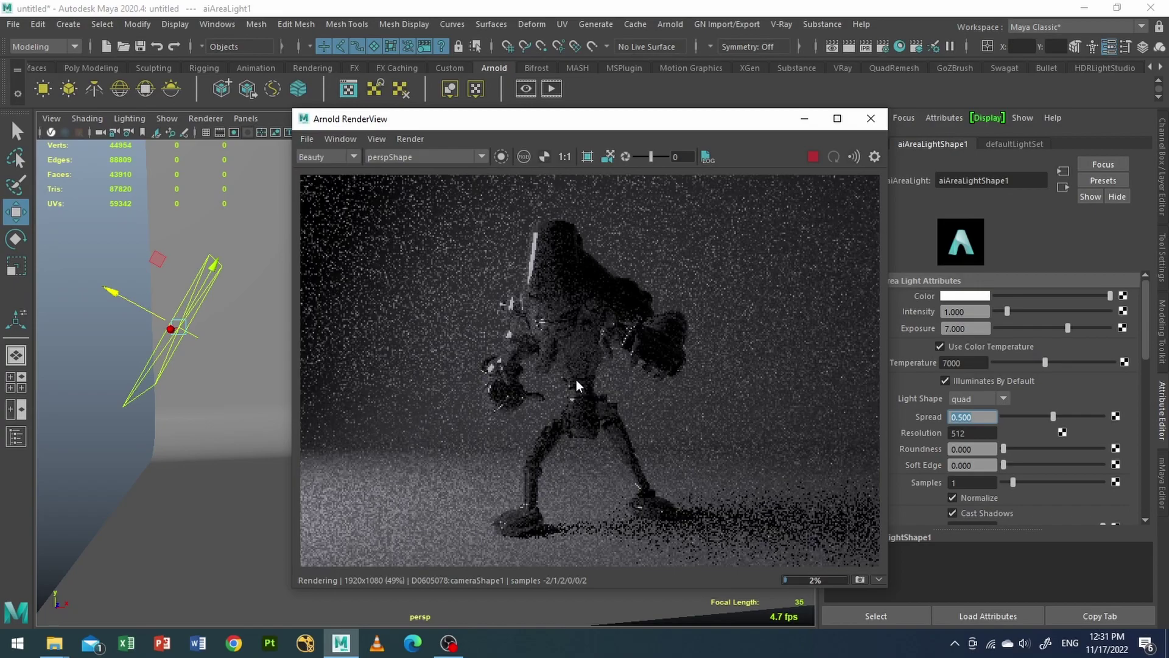
click(966, 328)
text(5)
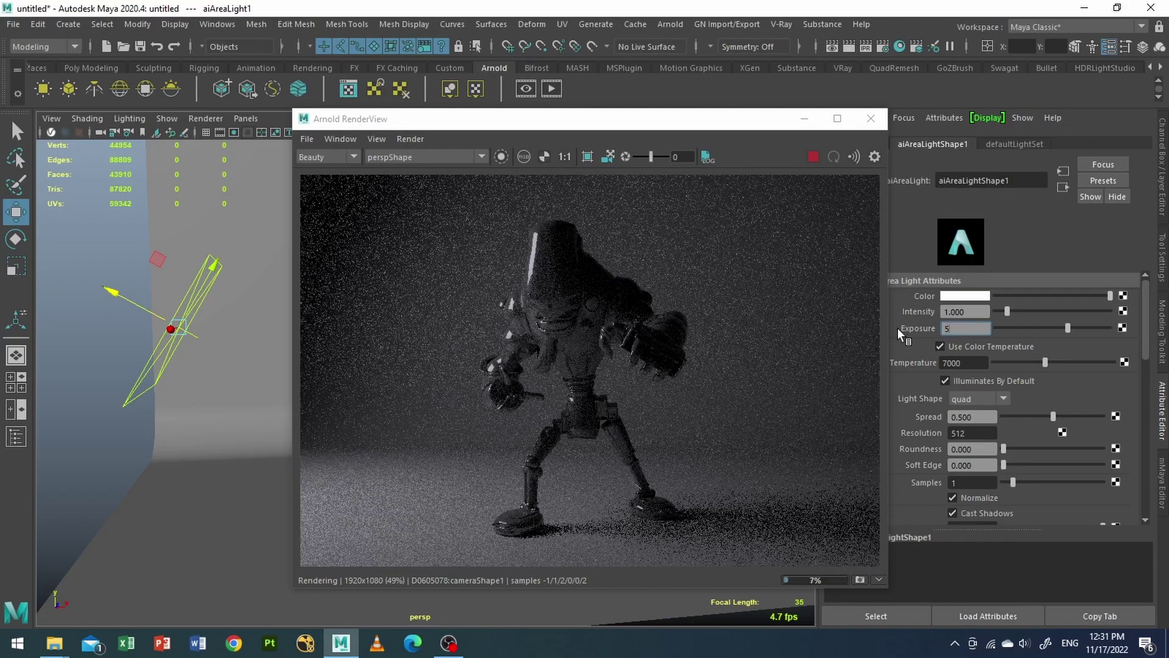
key(Return)
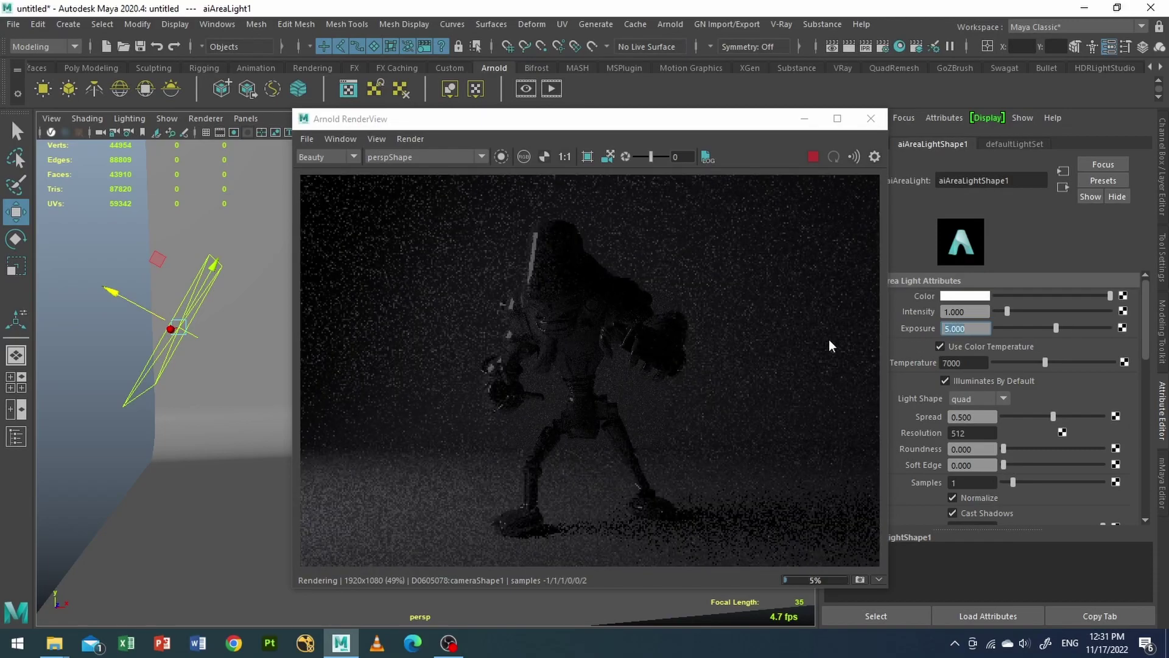
click(872, 119)
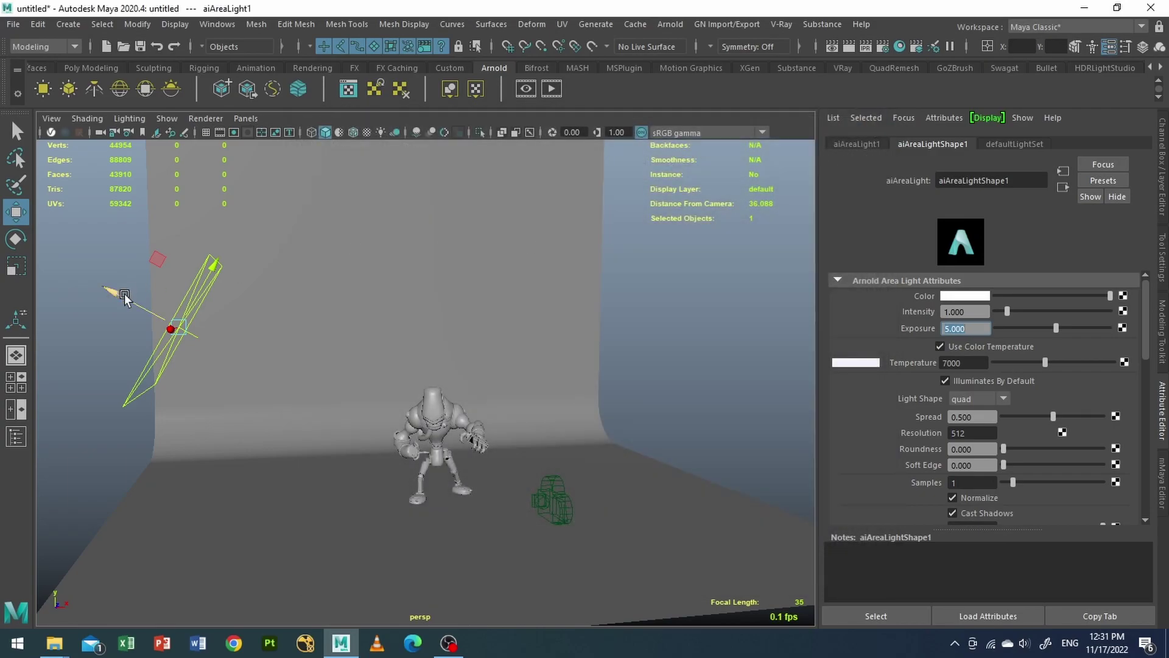
Step: Duplicate the area light and place the copy at the upper right, rotated toward the robot
key(ctrl+d)
drag(125, 296, 444, 308)
key(e)
key(w)
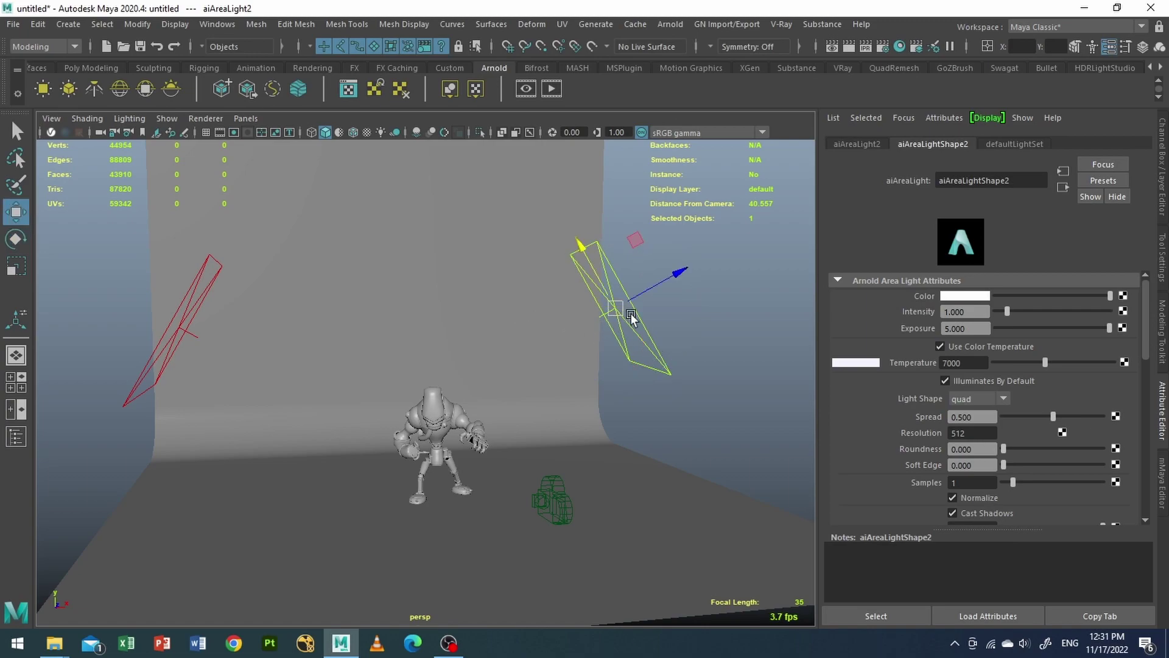
alt+drag(630, 313, 684, 287)
alt+drag(553, 334, 551, 326)
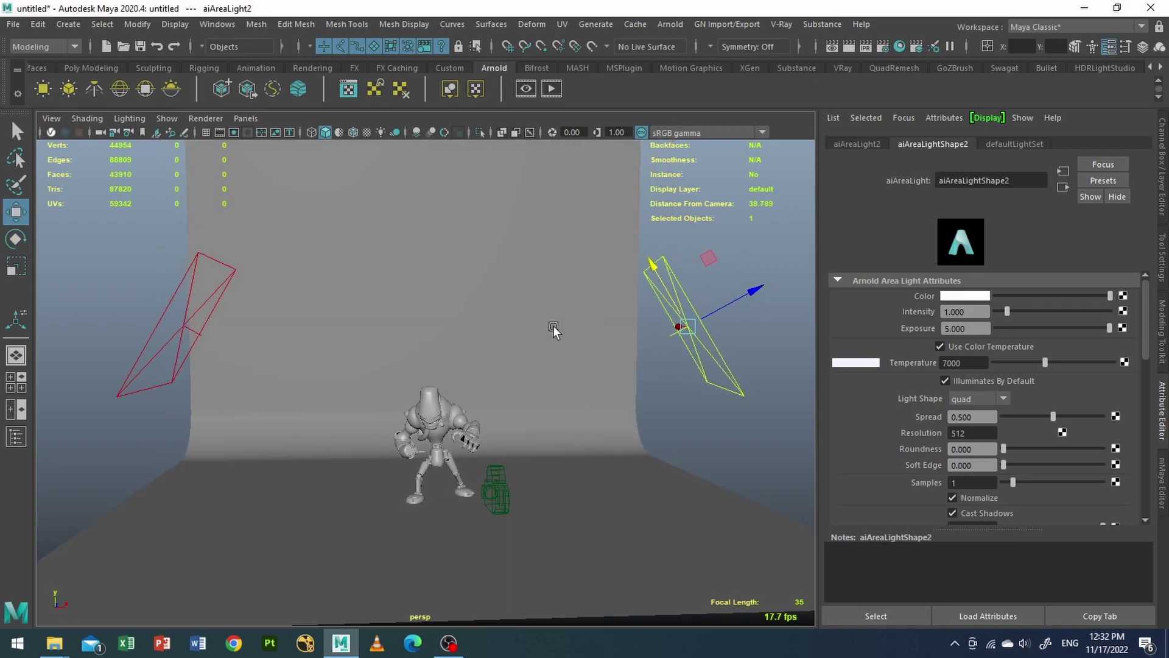
drag(665, 293, 681, 311)
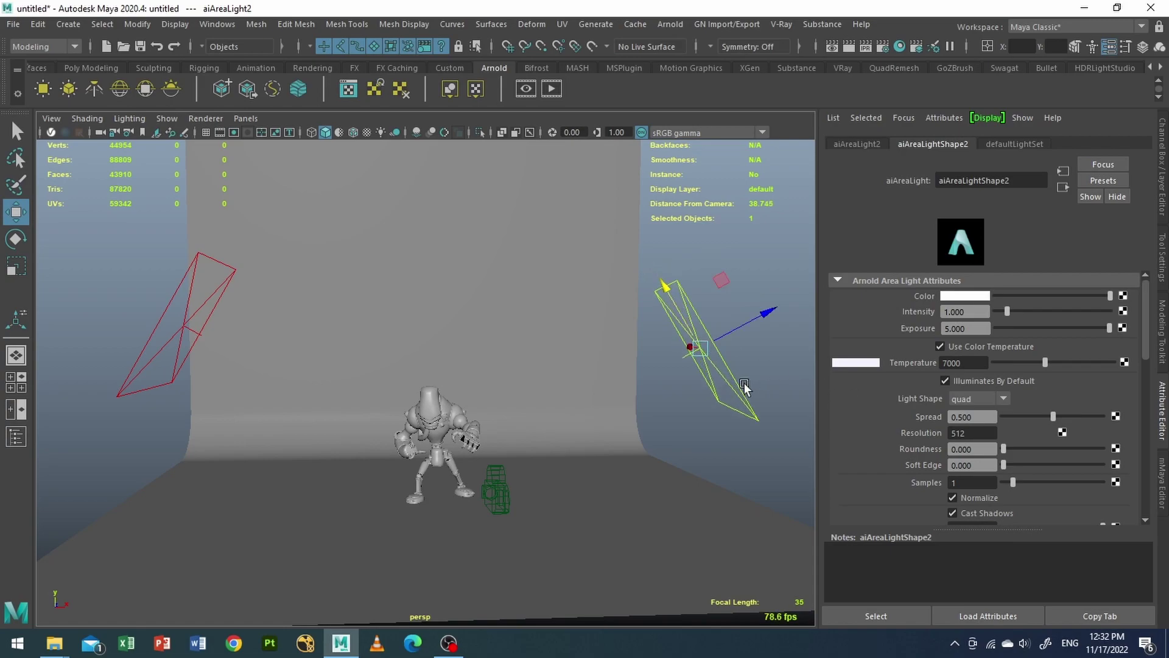
Step: Test-render the two-area-light setup in Arnold RenderView, then stop and close it
click(526, 89)
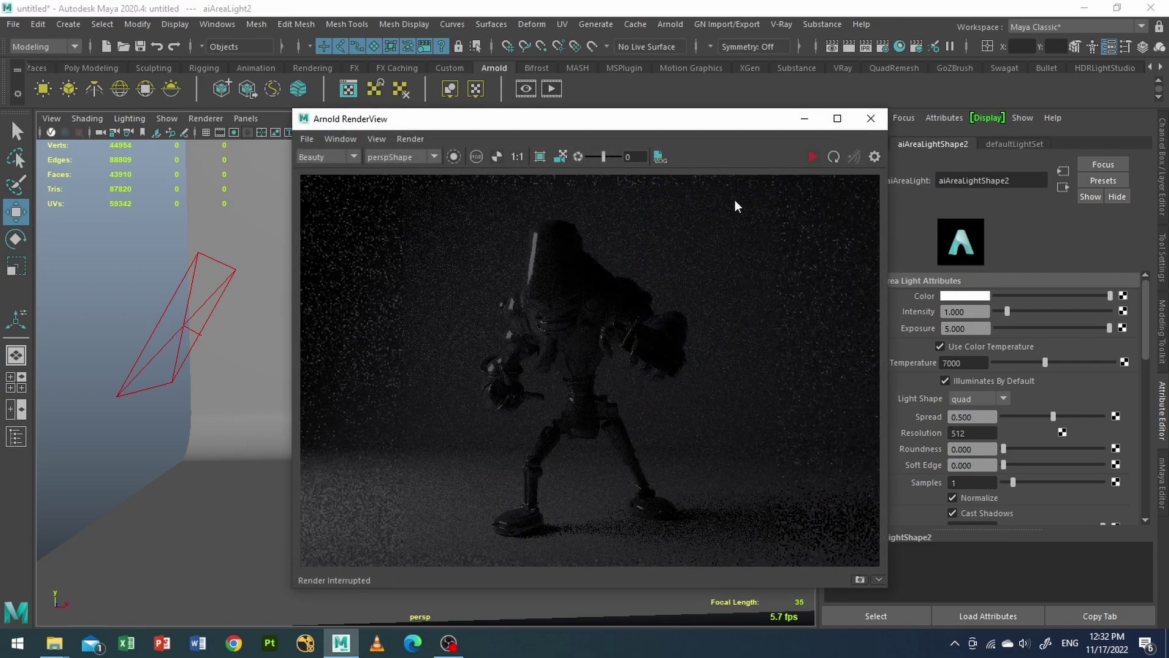
click(811, 157)
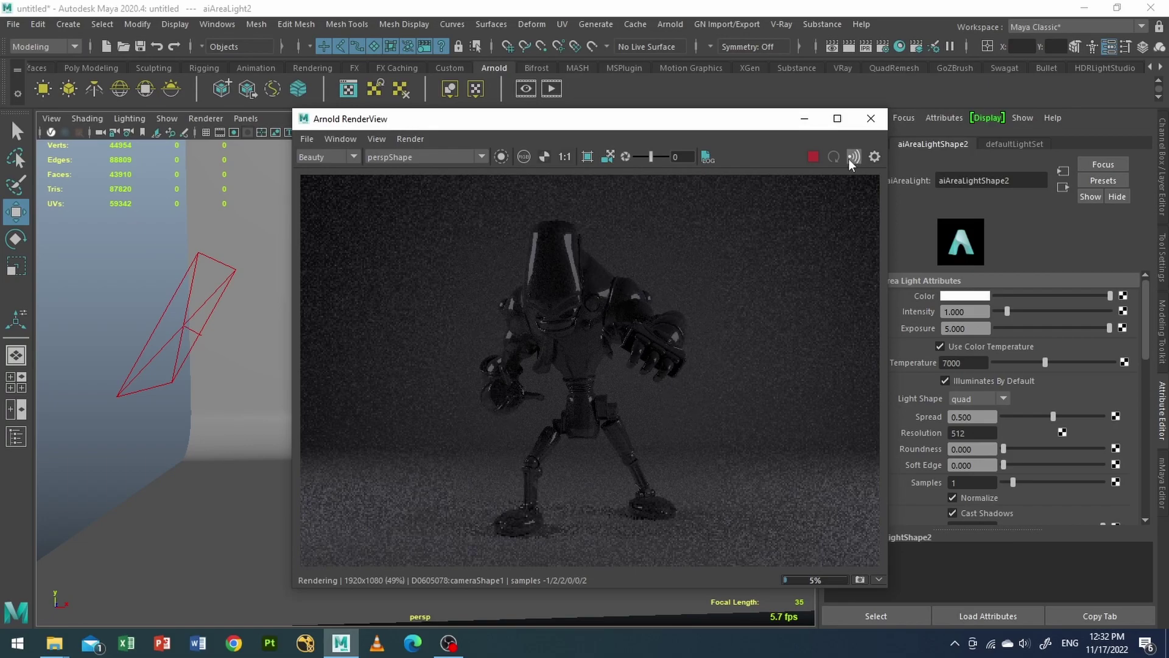
click(812, 158)
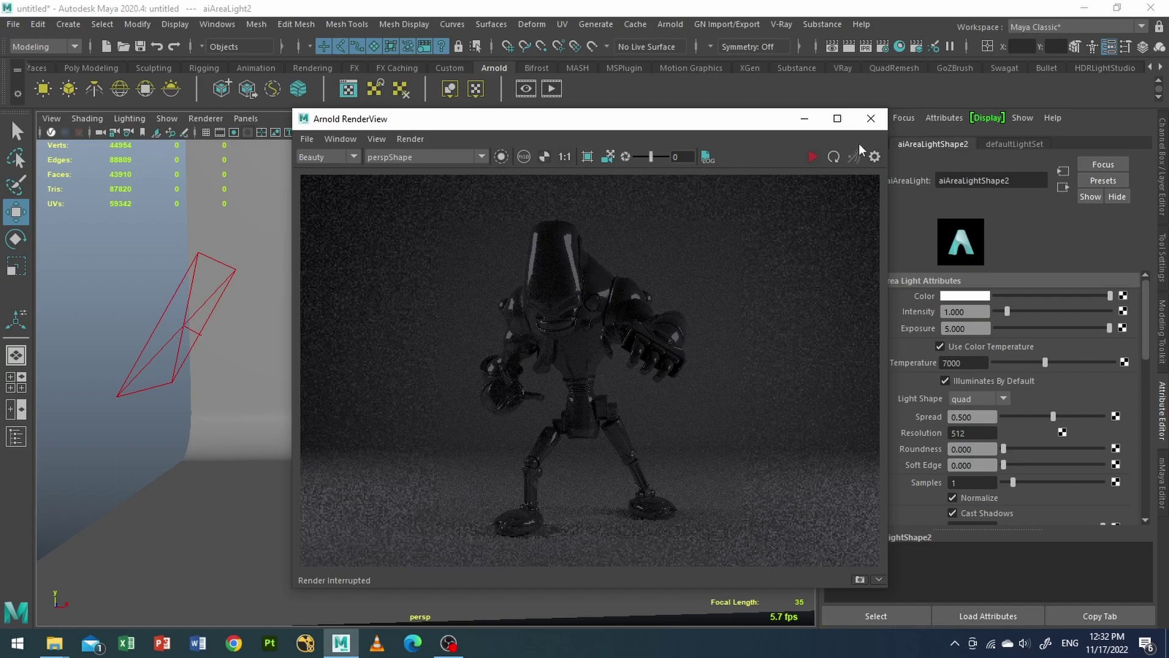
click(871, 118)
Step: Set exposure to 3 on the right area light and then on the left one
click(963, 329)
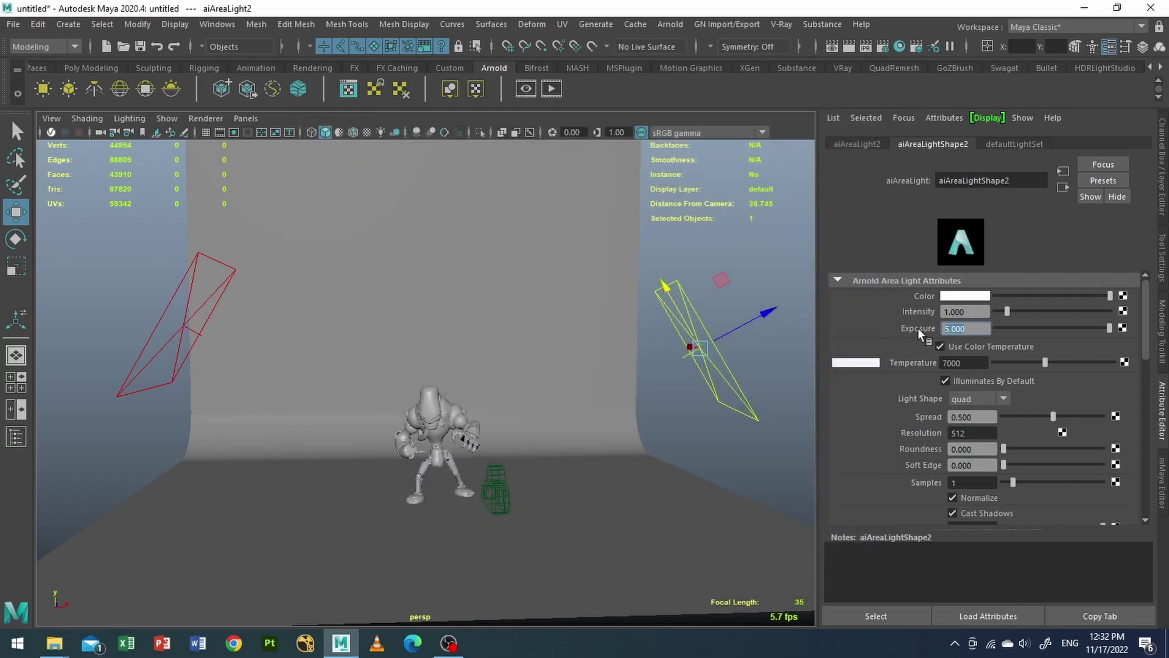
text(3)
key(Return)
click(146, 352)
click(961, 329)
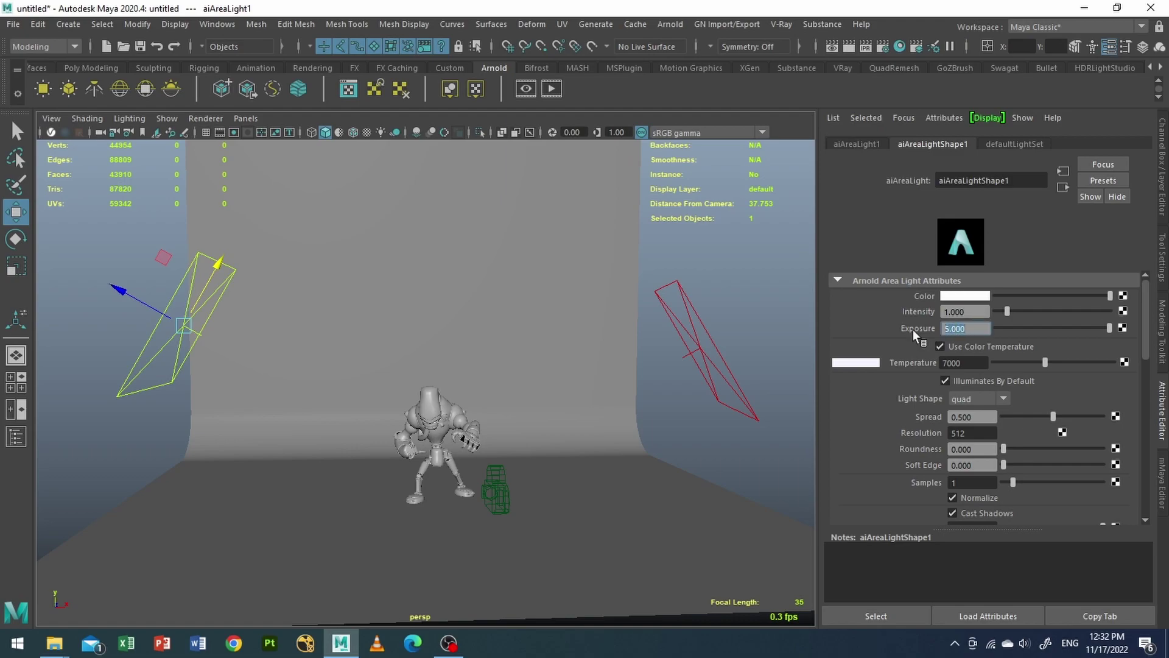
text(3)
key(Return)
click(258, 119)
mouse_move(287, 131)
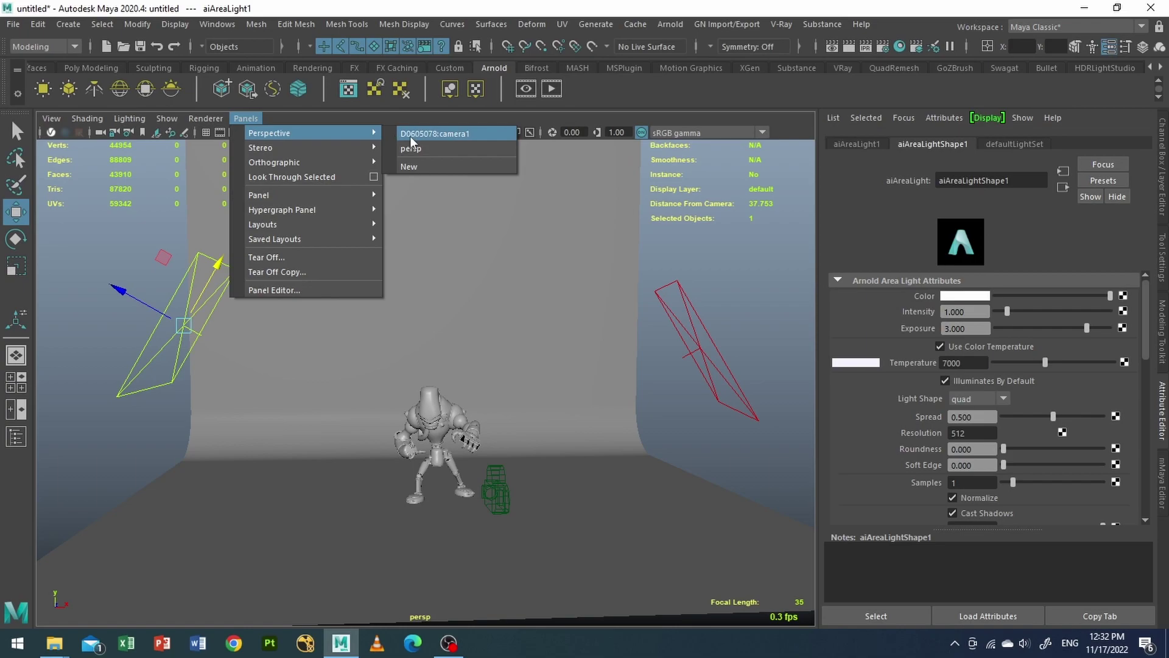
click(414, 136)
click(553, 89)
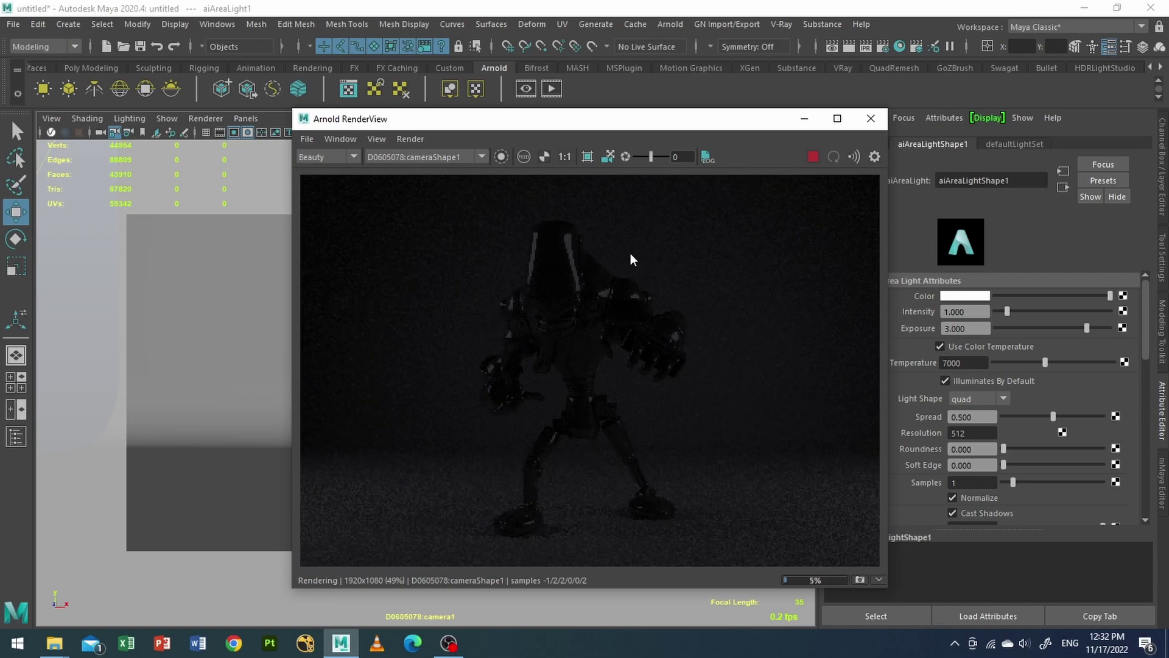
click(875, 118)
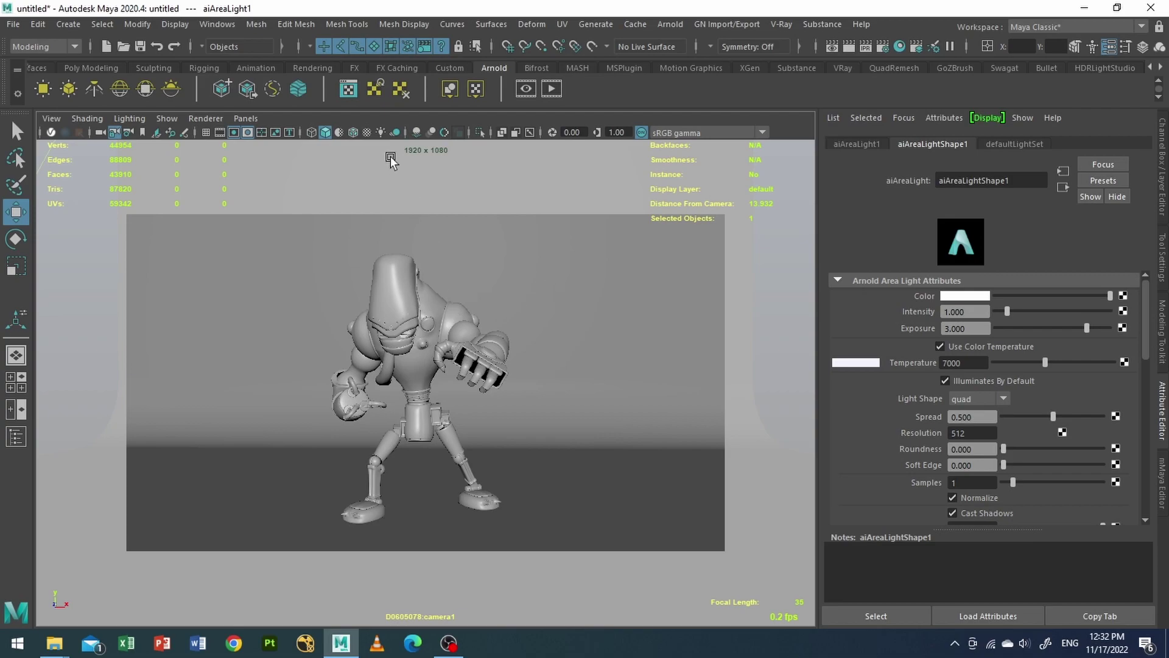
click(245, 118)
mouse_move(313, 135)
click(417, 150)
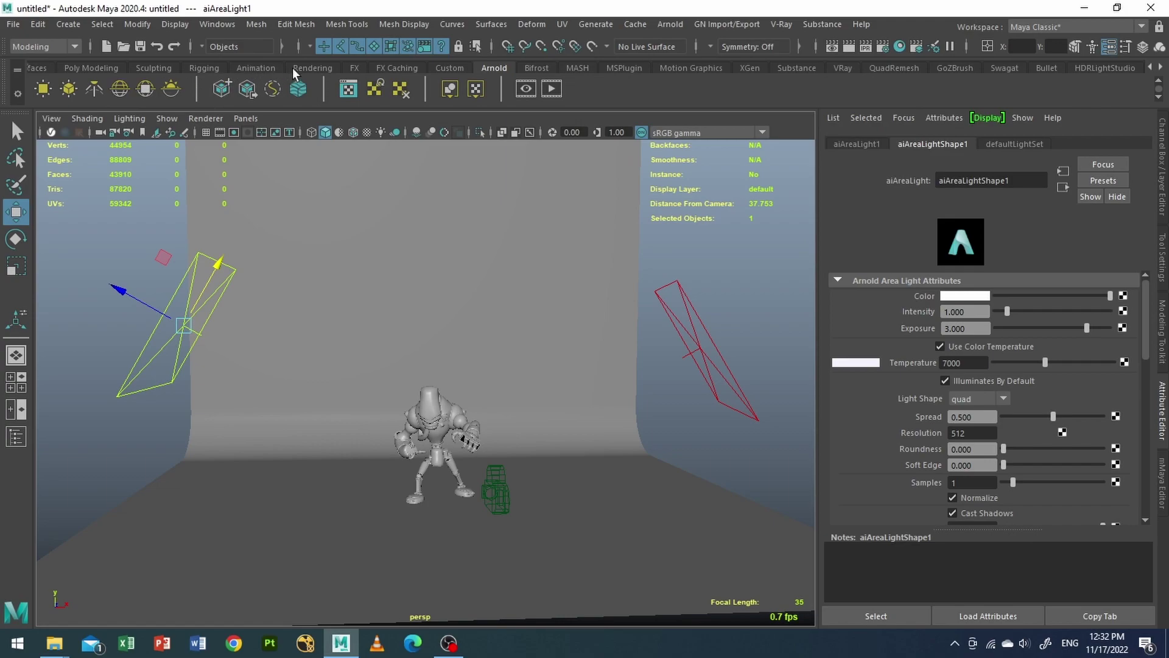
Step: Create a spot light from the Rendering shelf with color temperature 2500 and exposure 15
click(311, 67)
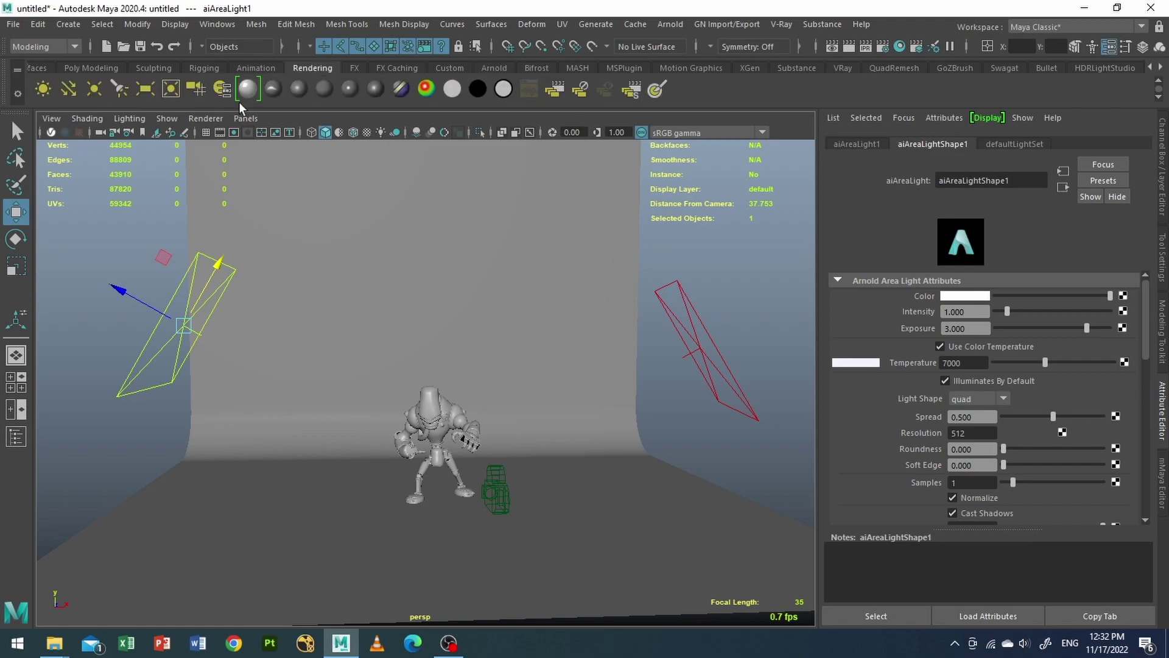
click(120, 91)
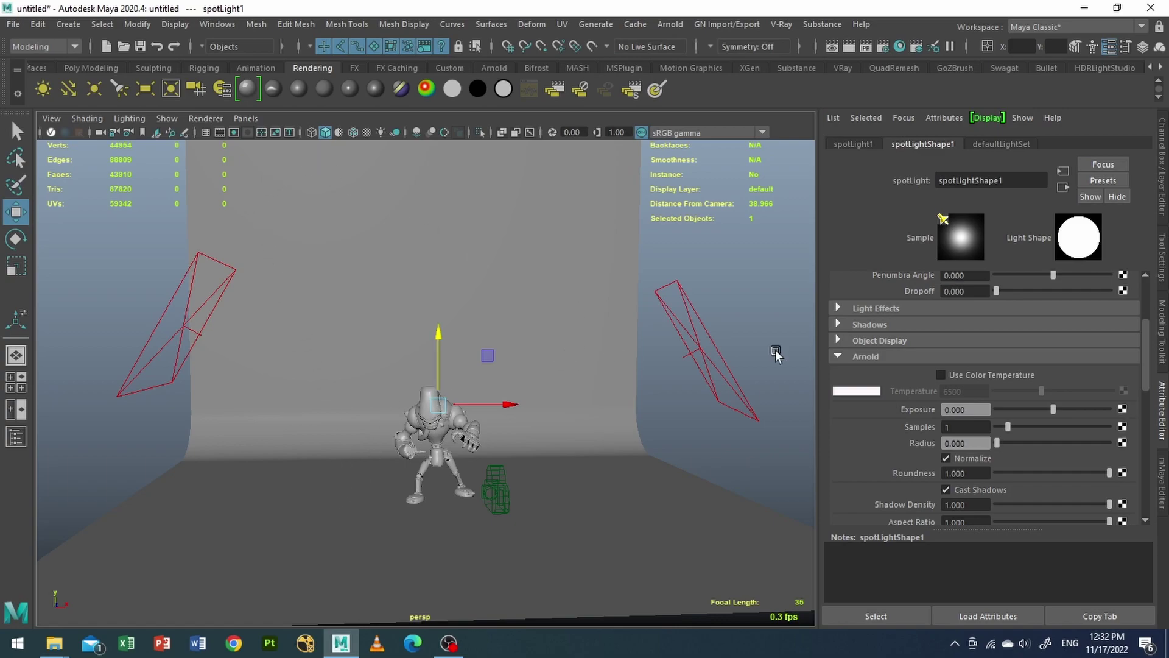
click(974, 374)
click(951, 390)
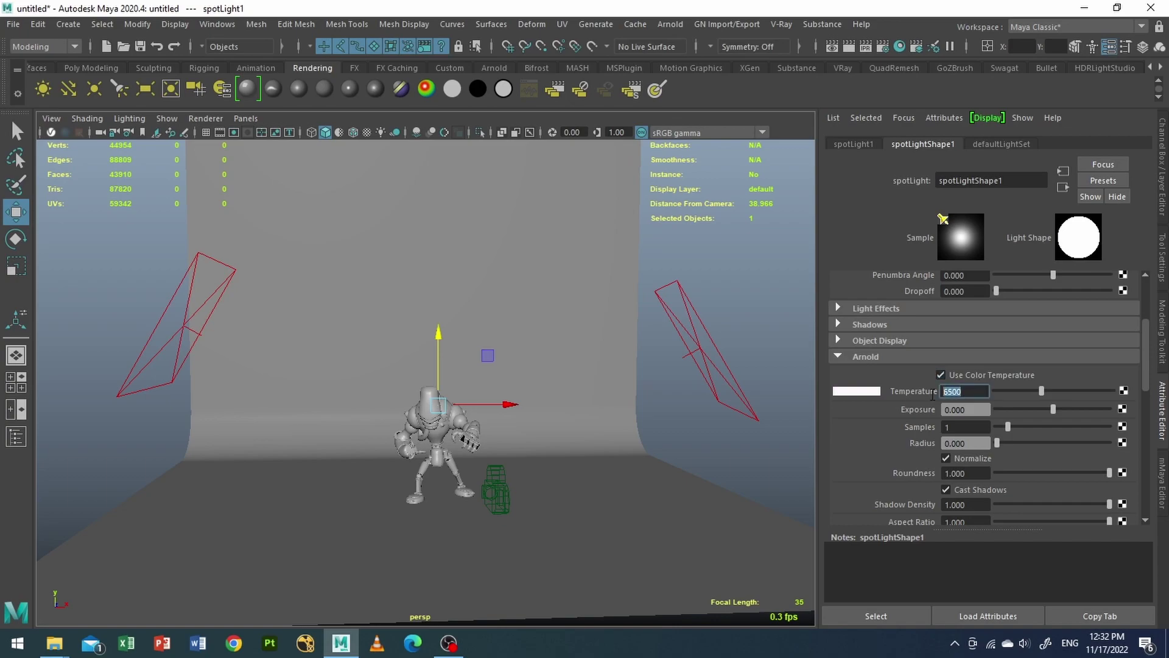
text(2500)
key(Return)
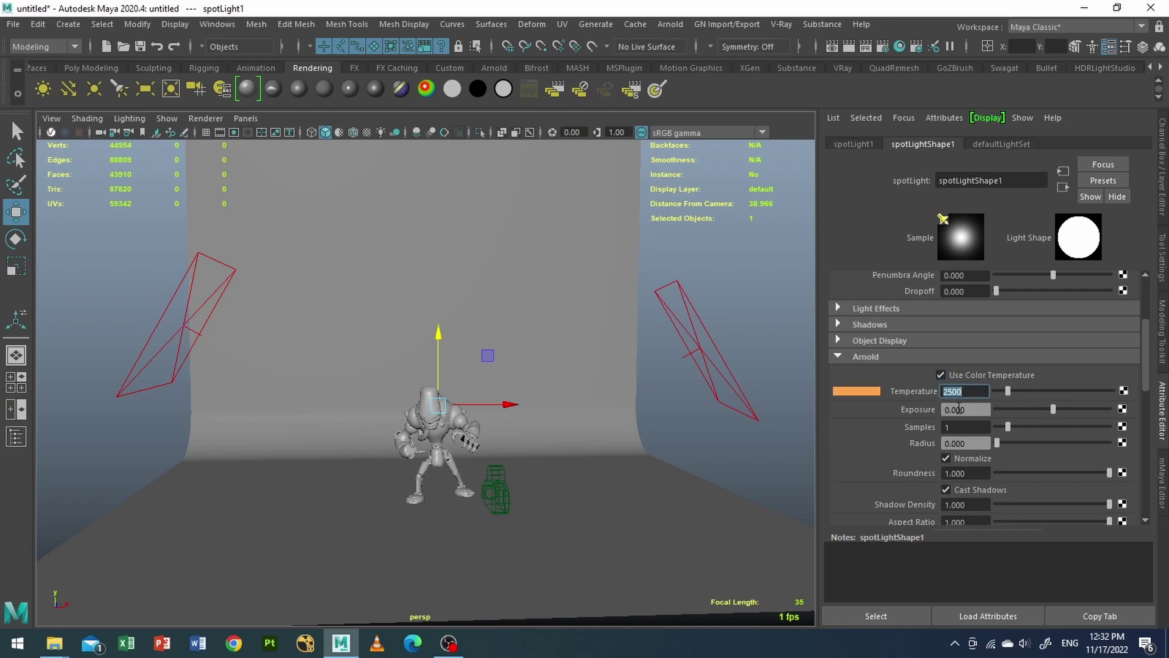
click(942, 409)
text(15)
key(Return)
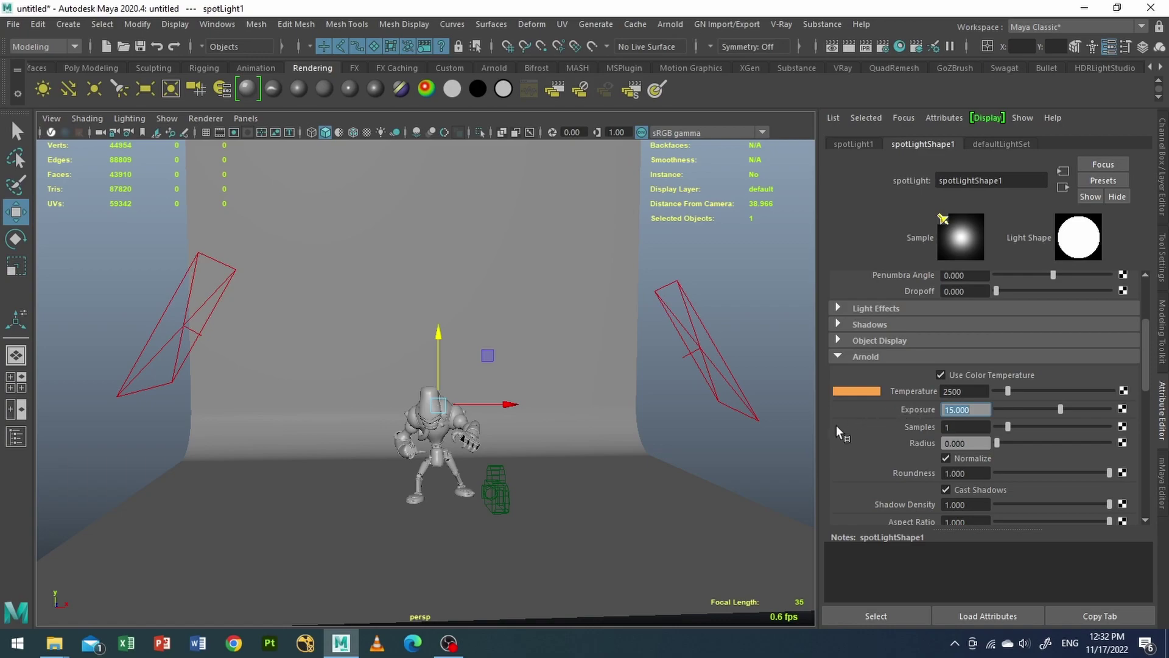
Step: Look through the spot light, then switch the viewport back to camera1
click(246, 119)
click(297, 177)
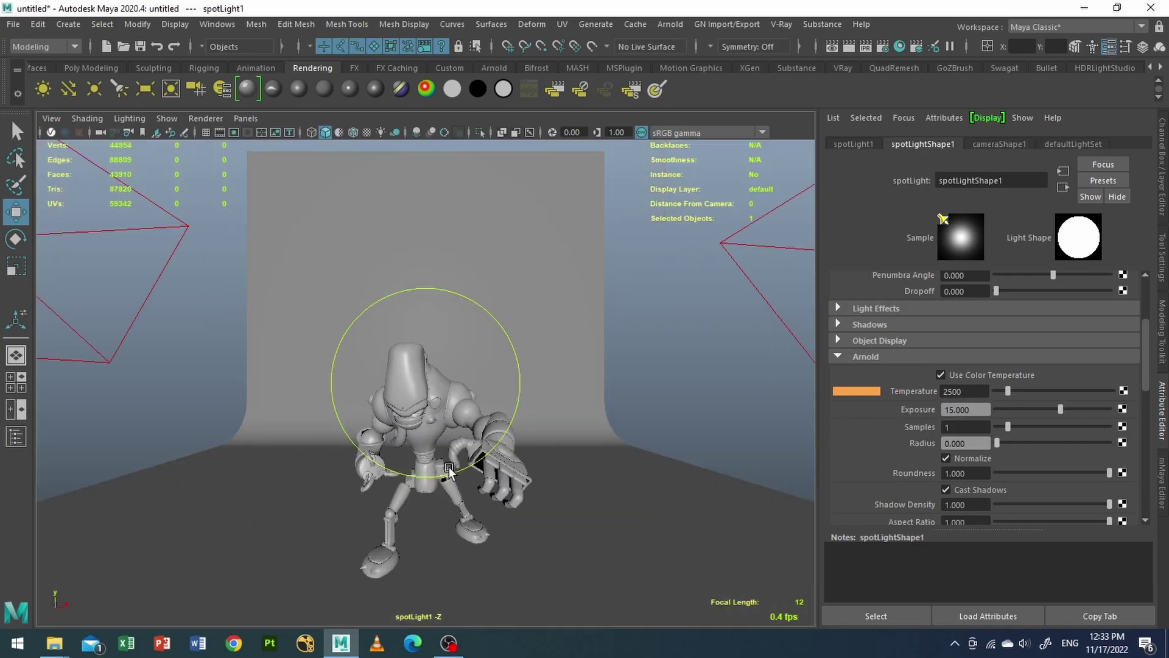
scroll(448, 464, down, 6)
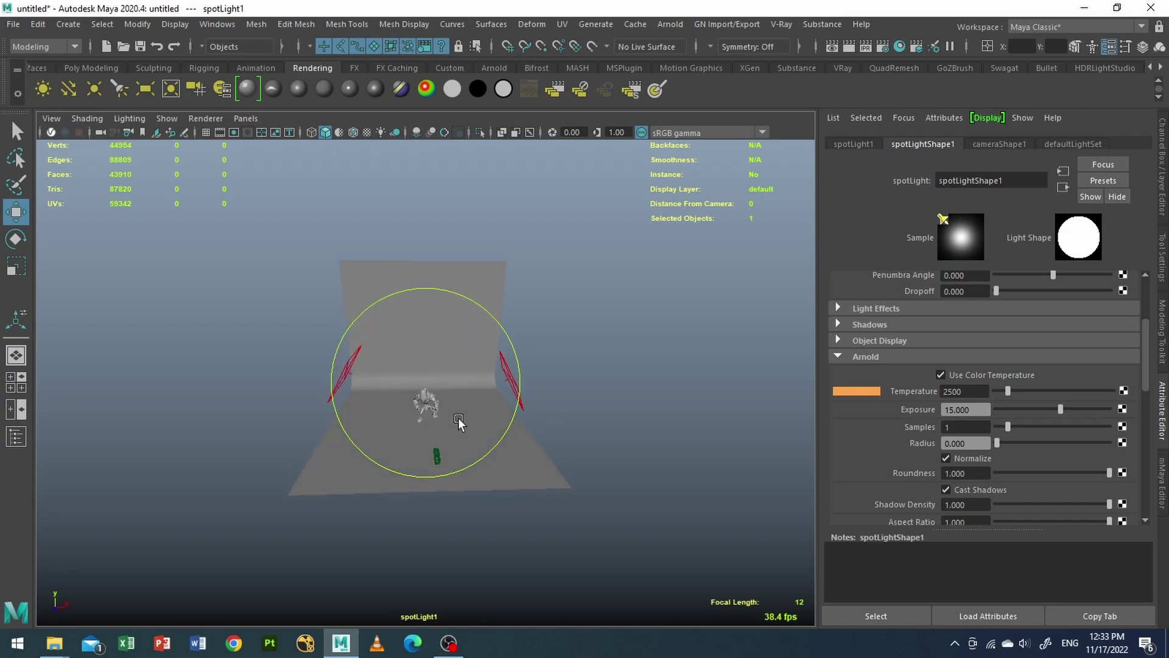
scroll(458, 422, down, 3)
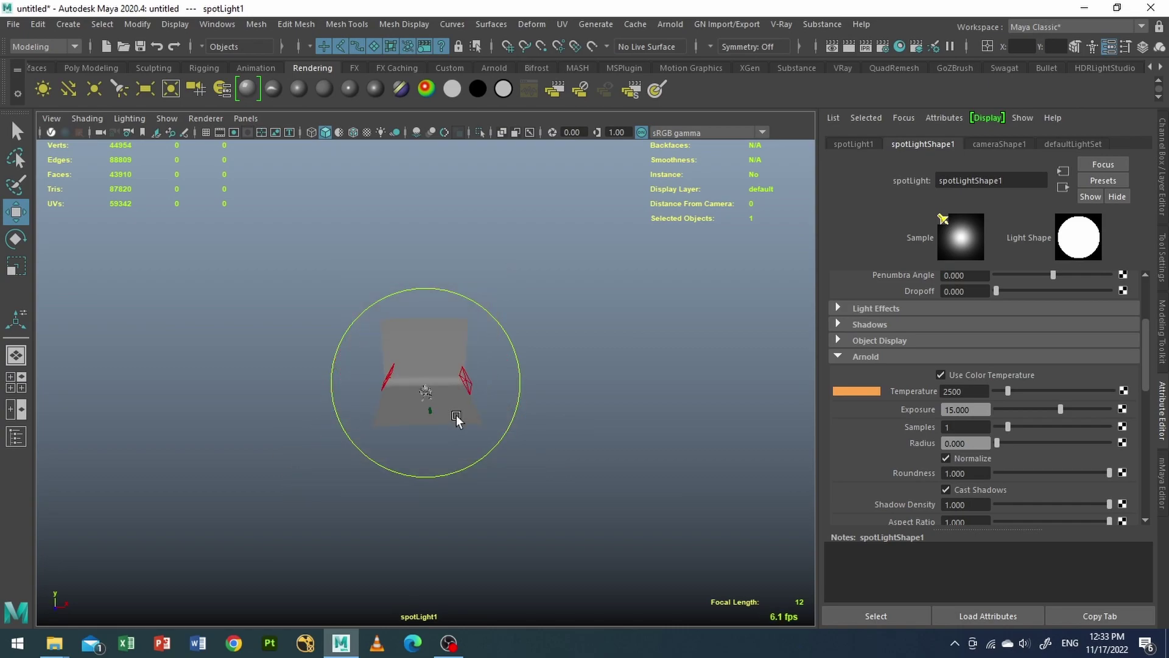
click(247, 119)
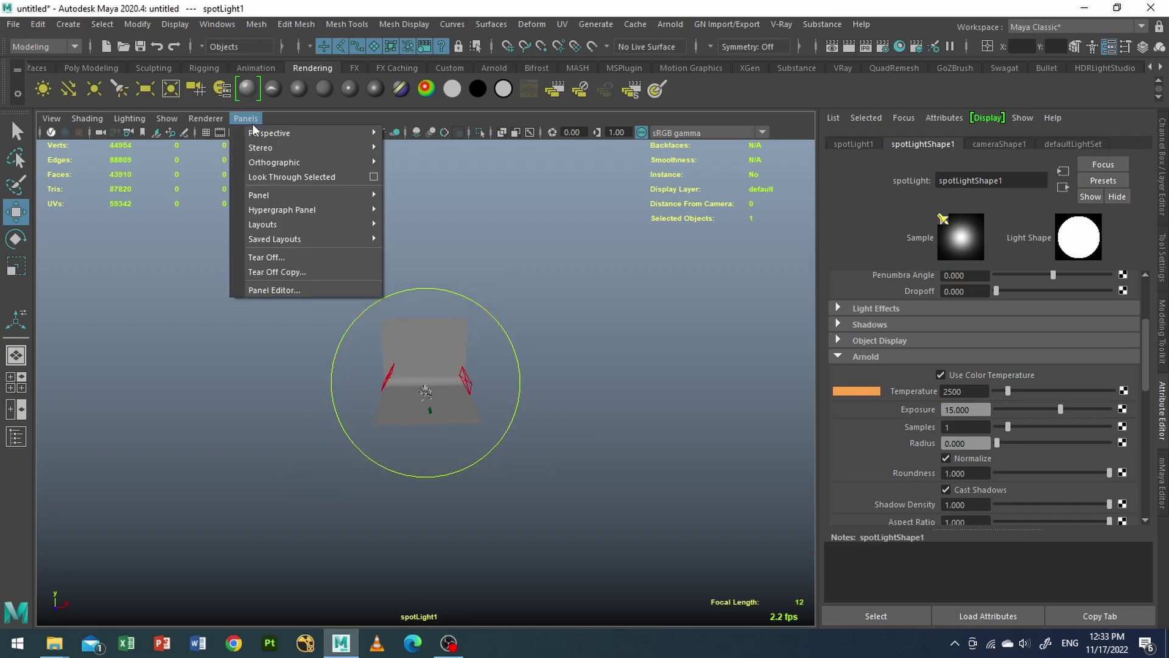
mouse_move(292, 132)
click(426, 131)
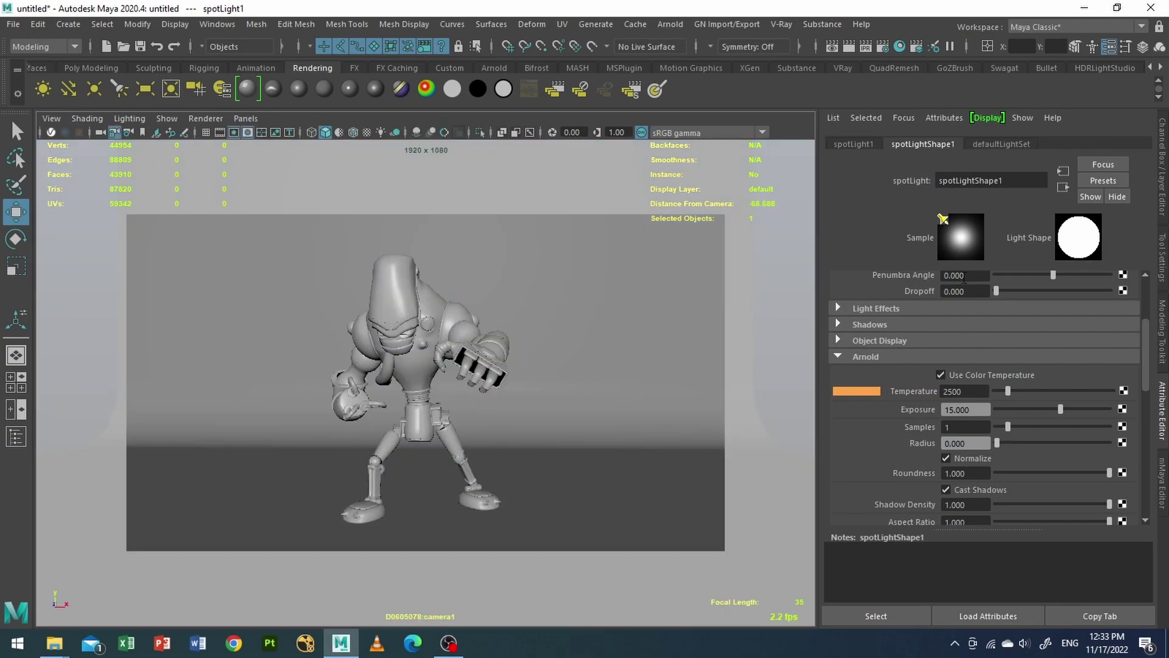
scroll(937, 390, up, 3)
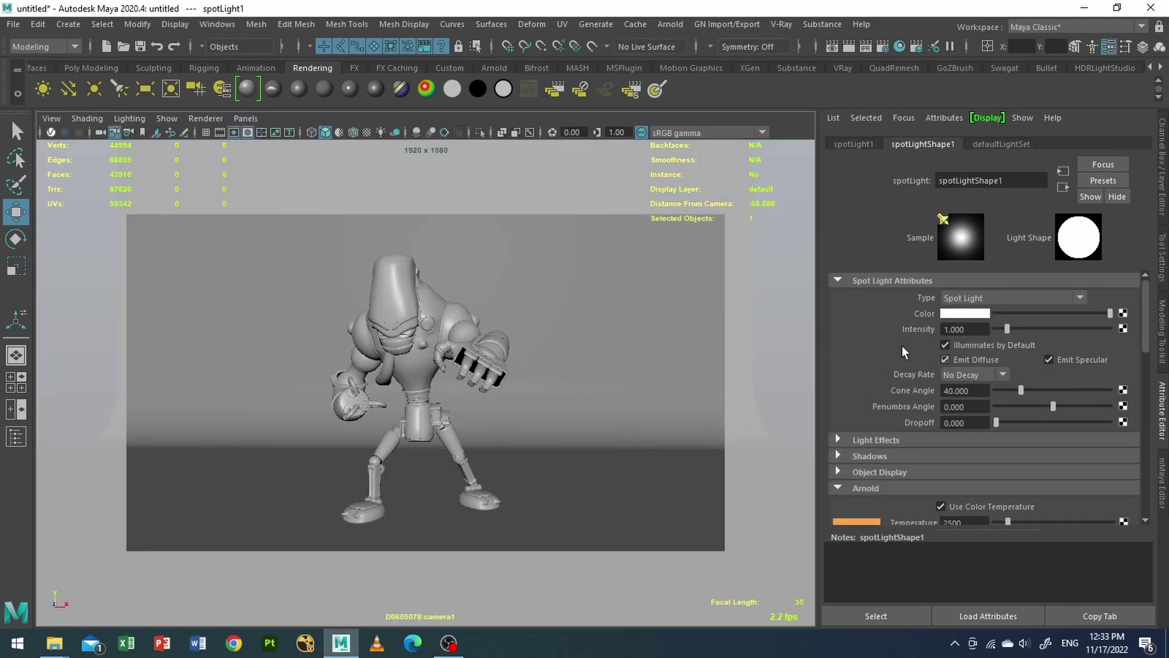
Step: Render camera1 in Arnold RenderView and narrow the spot cone to 3.512 with 2.468 penumbra
click(670, 24)
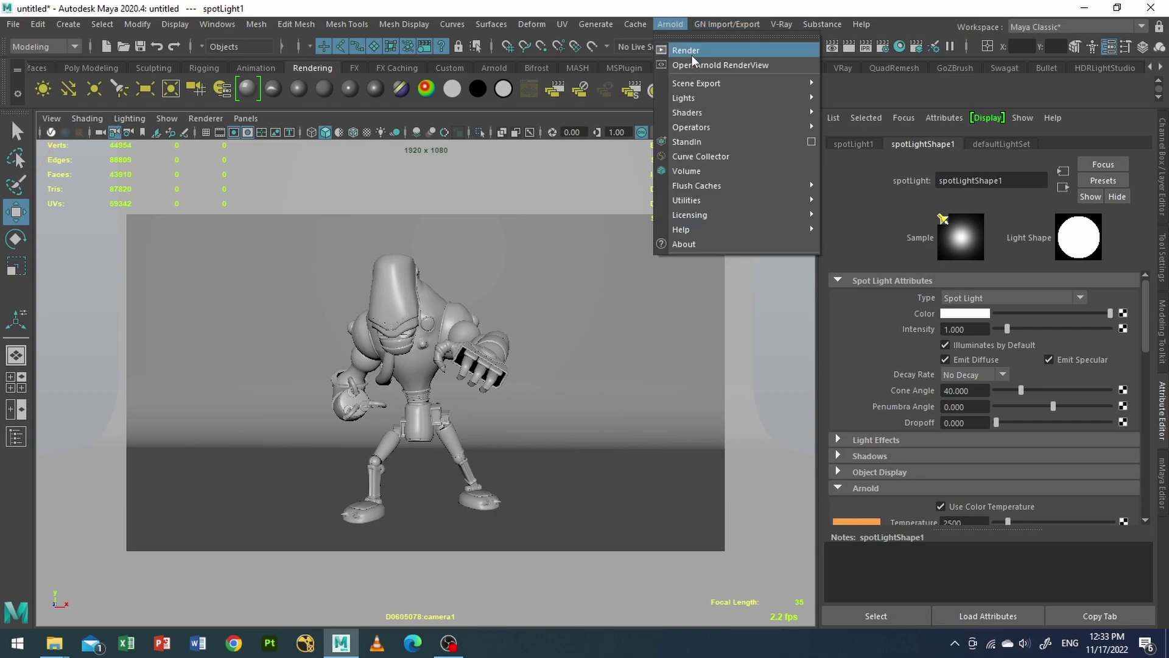
click(696, 61)
click(811, 157)
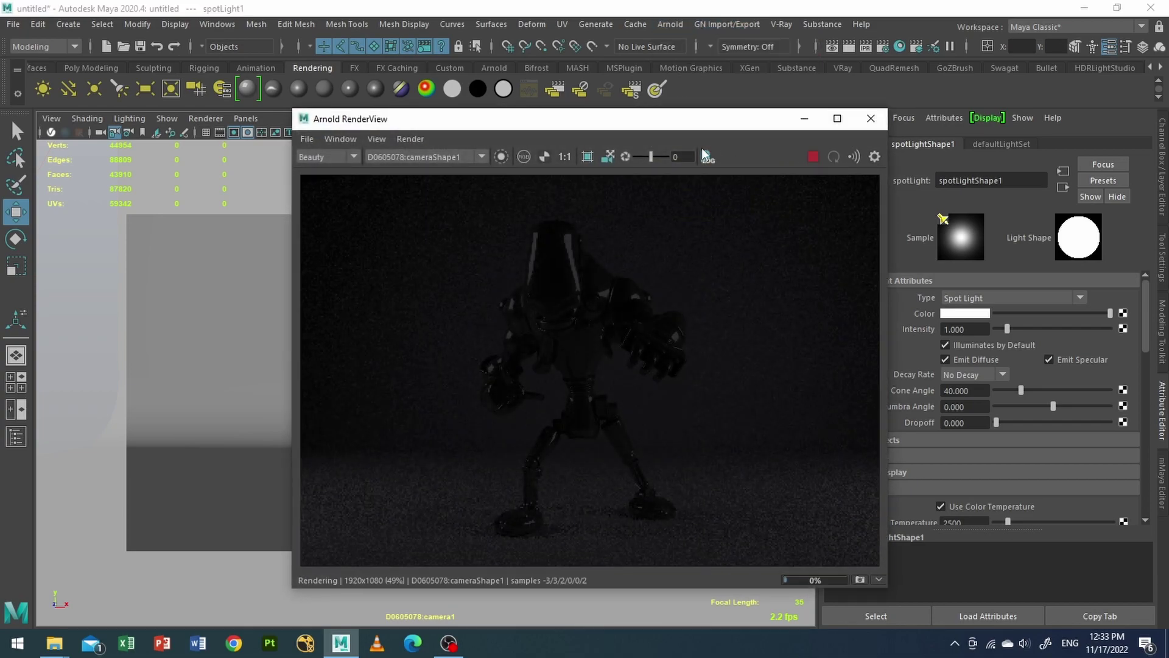
drag(696, 124, 585, 136)
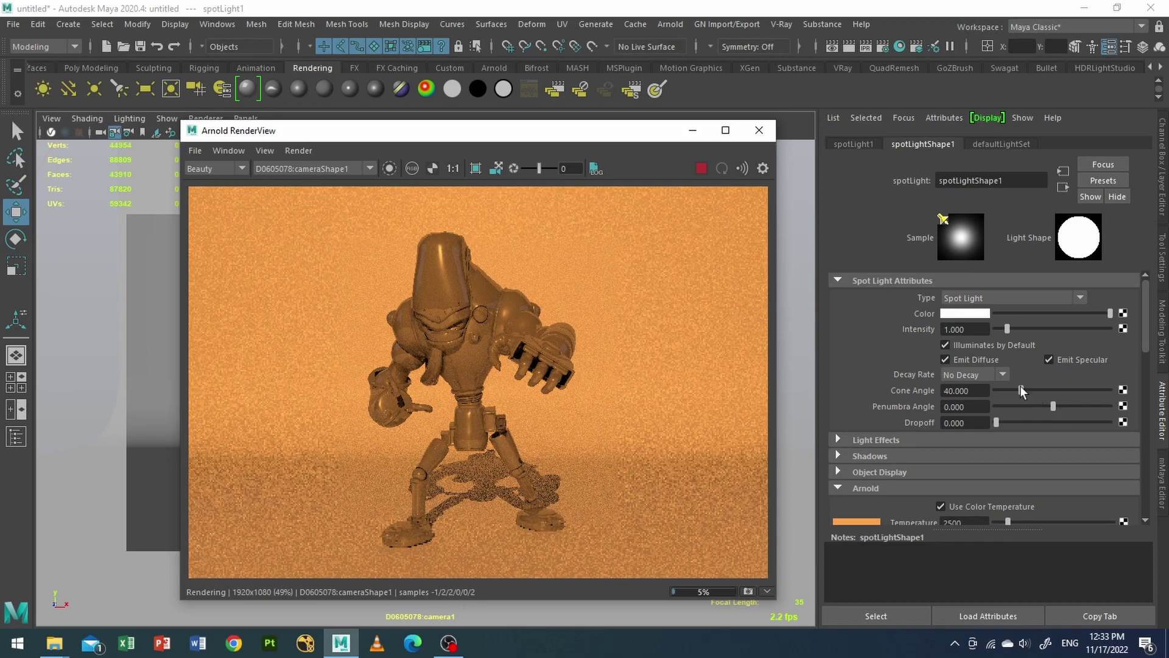
drag(1020, 388, 1011, 388)
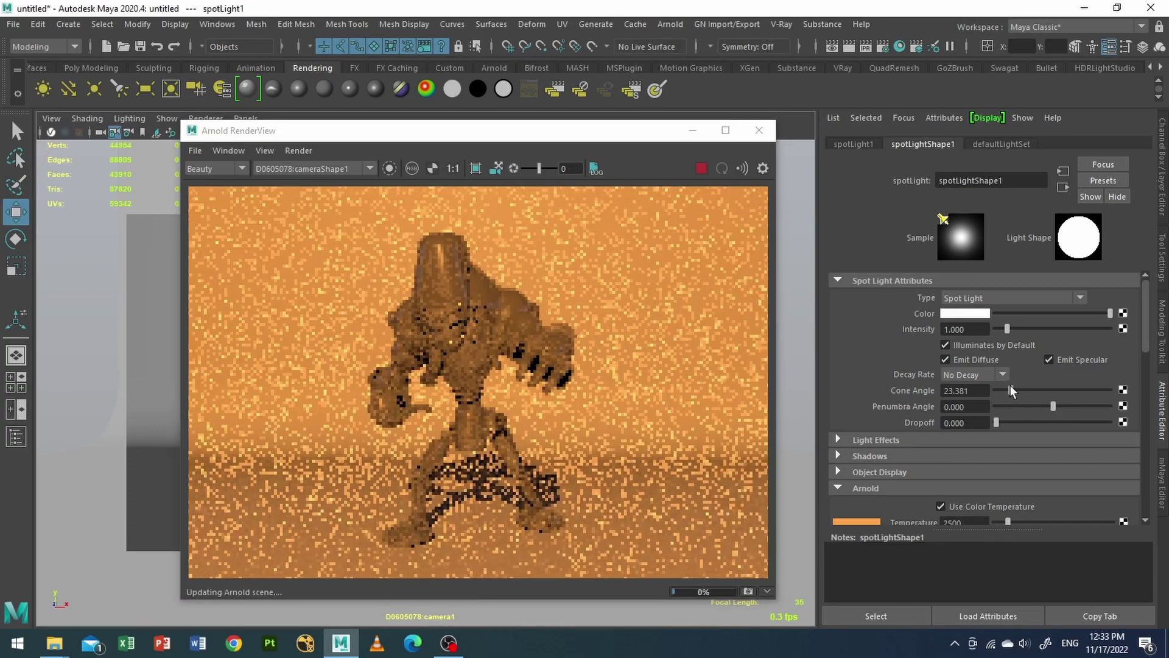
mouse_move(1010, 384)
mouse_down()
mouse_move(1065, 405)
mouse_move(999, 389)
mouse_up()
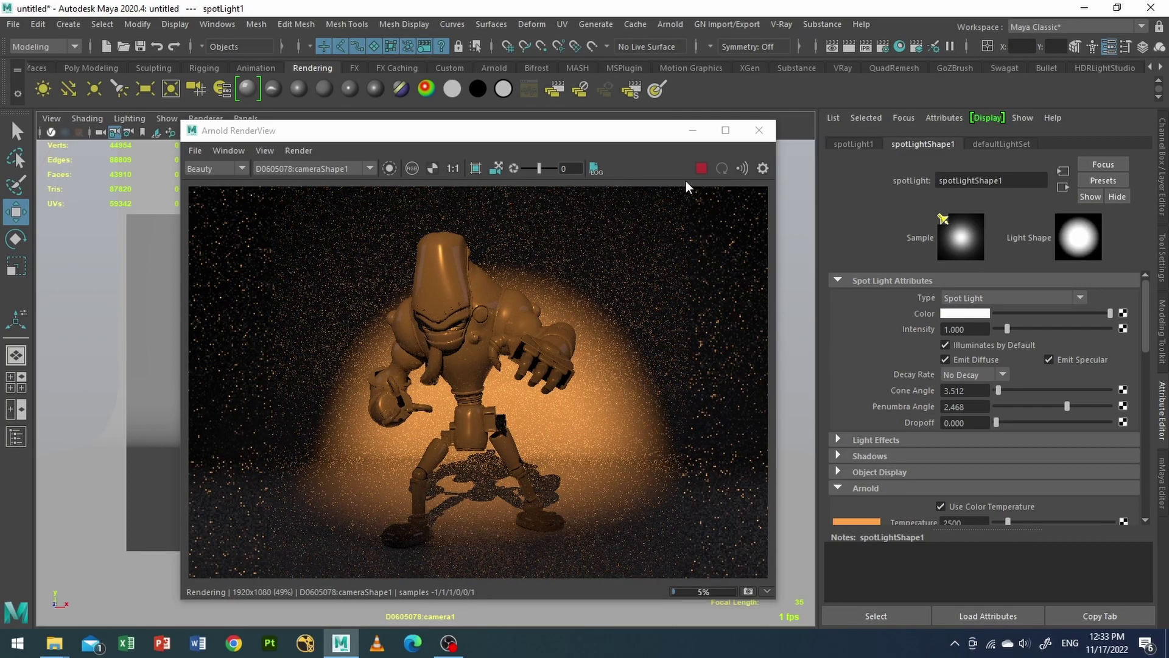
Step: Stop the render and add a Gobo light filter to the spot light
click(699, 168)
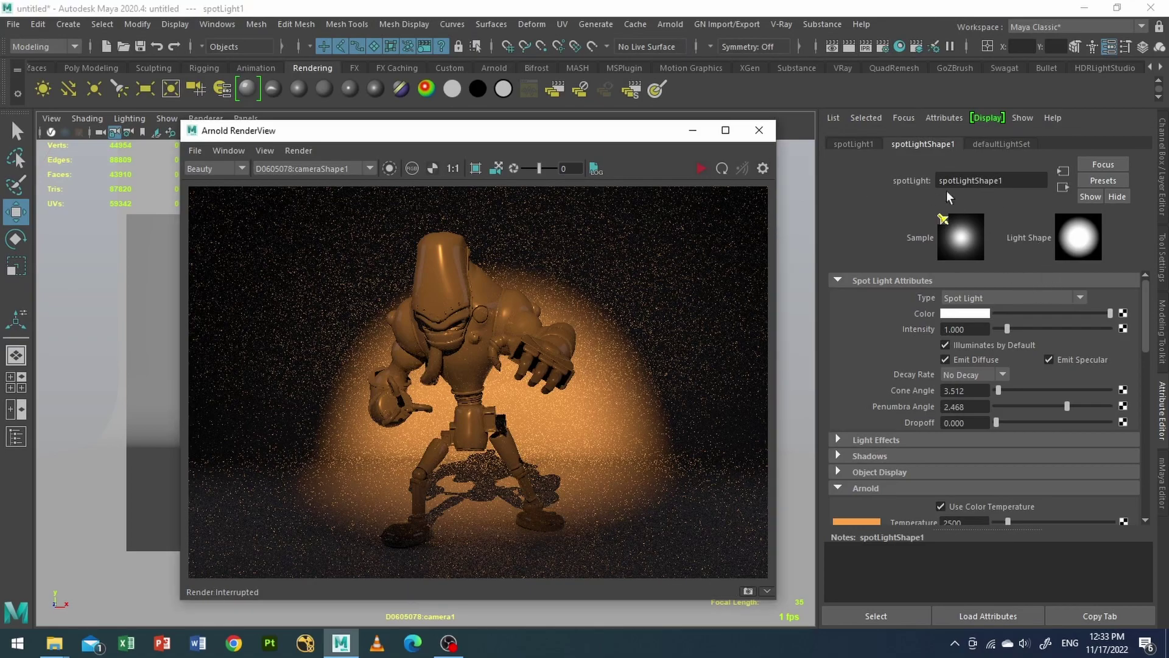
scroll(973, 459, down, 8)
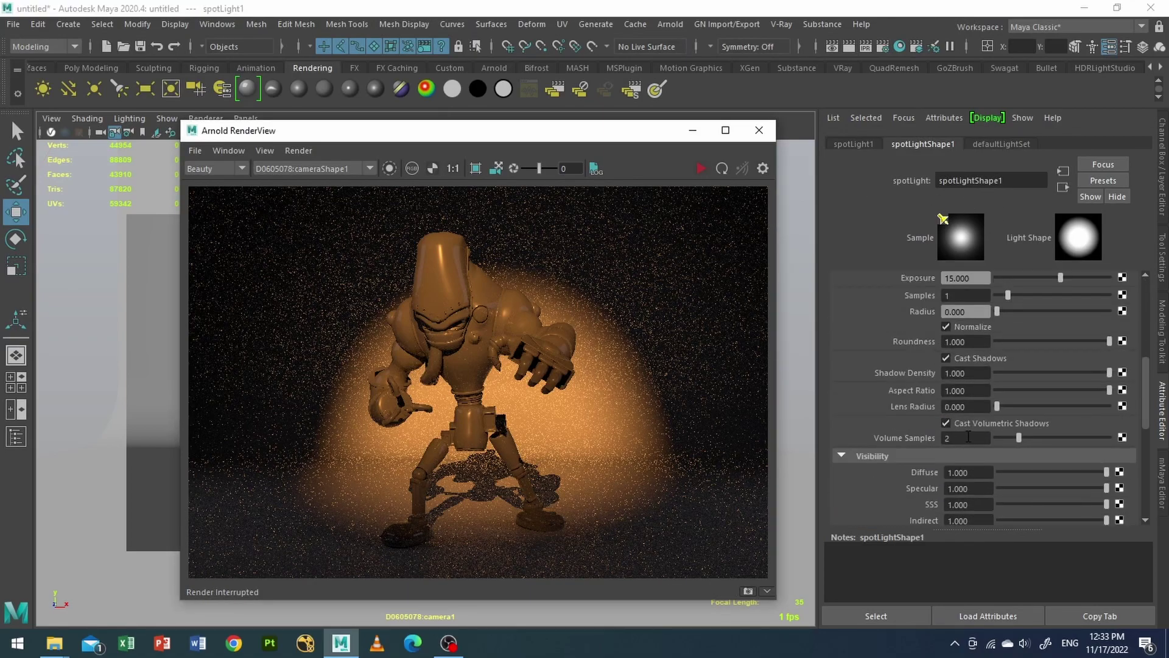
scroll(970, 434, down, 5)
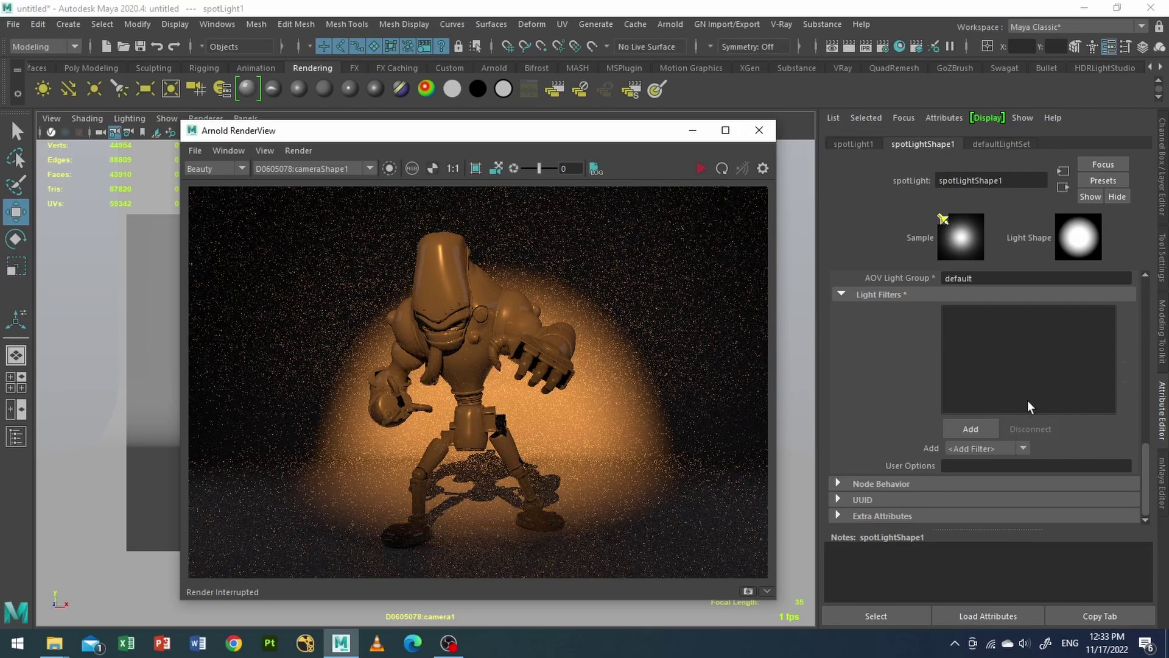
click(982, 427)
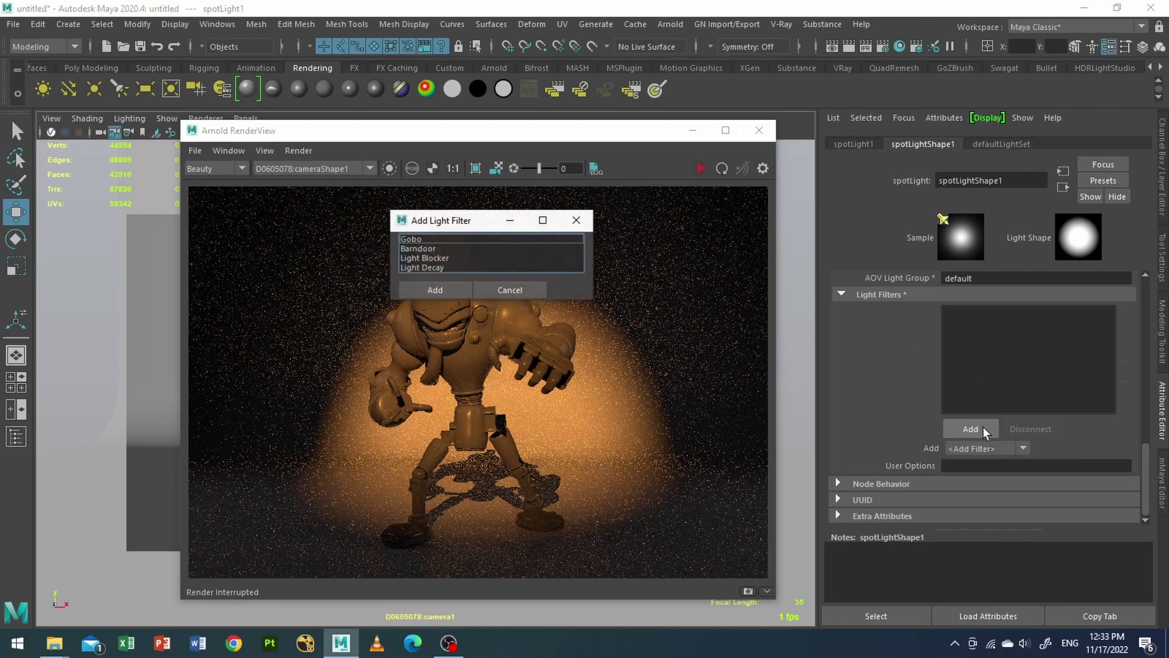
click(412, 241)
click(436, 291)
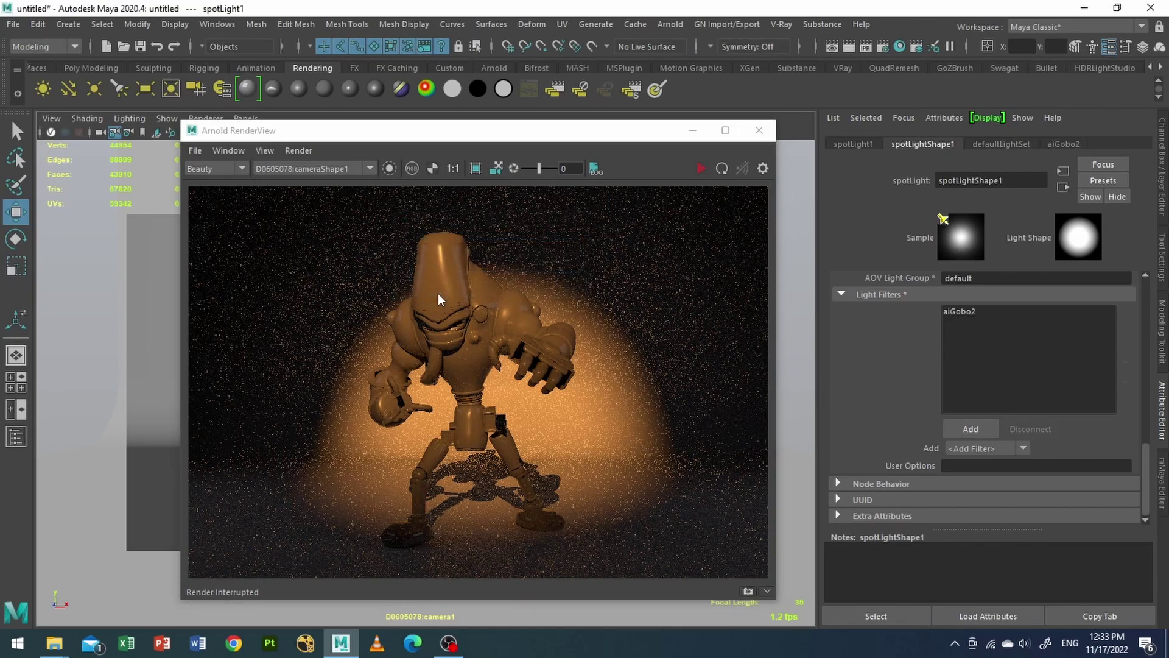
Step: Map aiGobo2's Slide Map to a File texture loading REf\Gobos_Windows_Blinds_20.jpg
click(1067, 145)
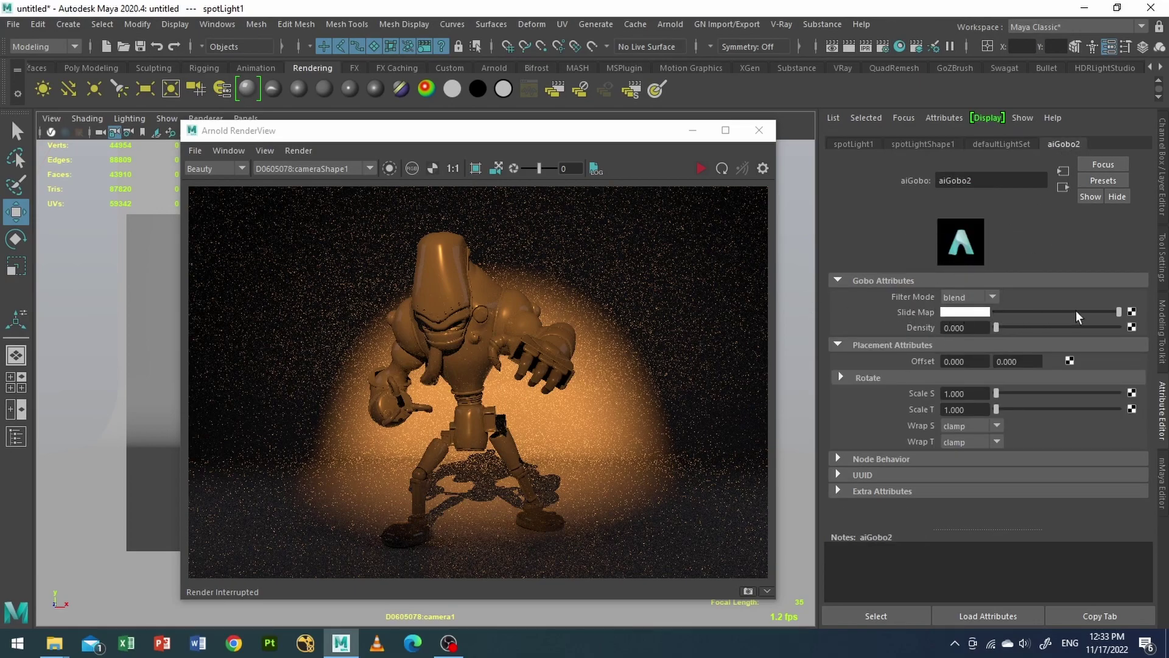
click(1131, 311)
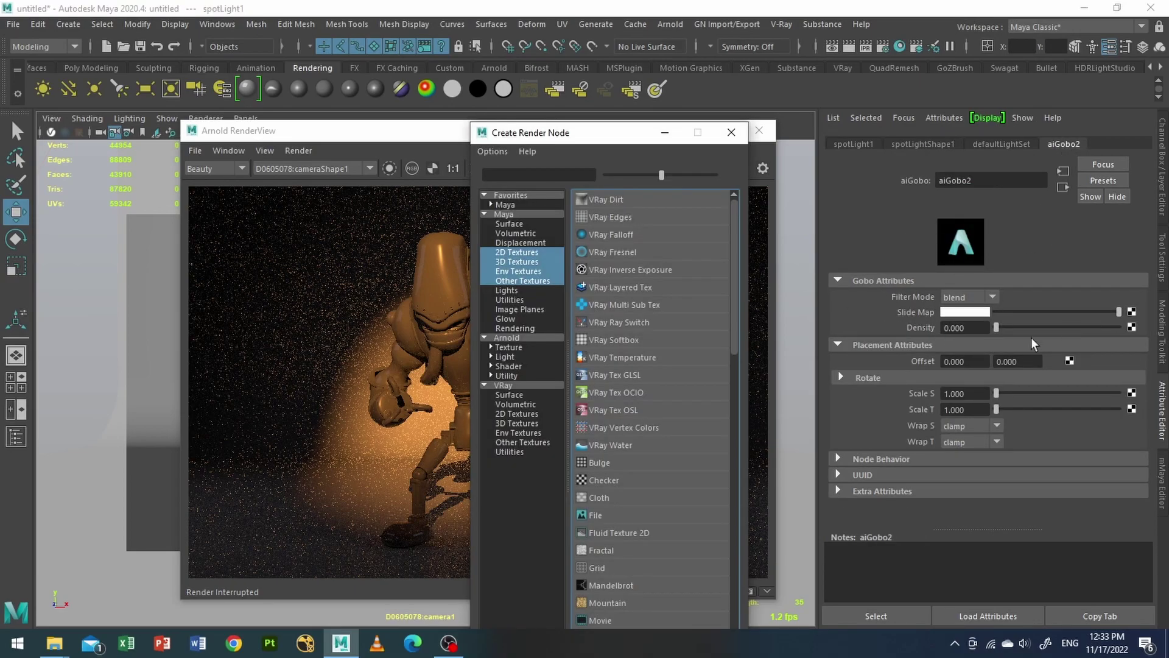
click(590, 514)
click(1126, 343)
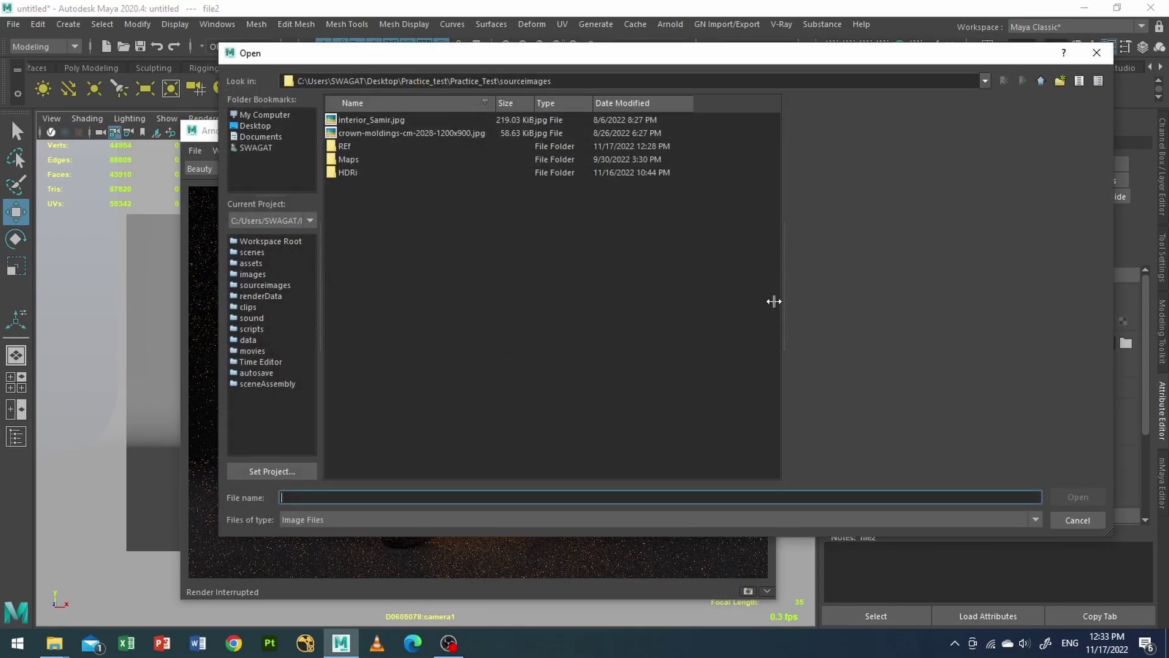
click(360, 146)
double_click(359, 146)
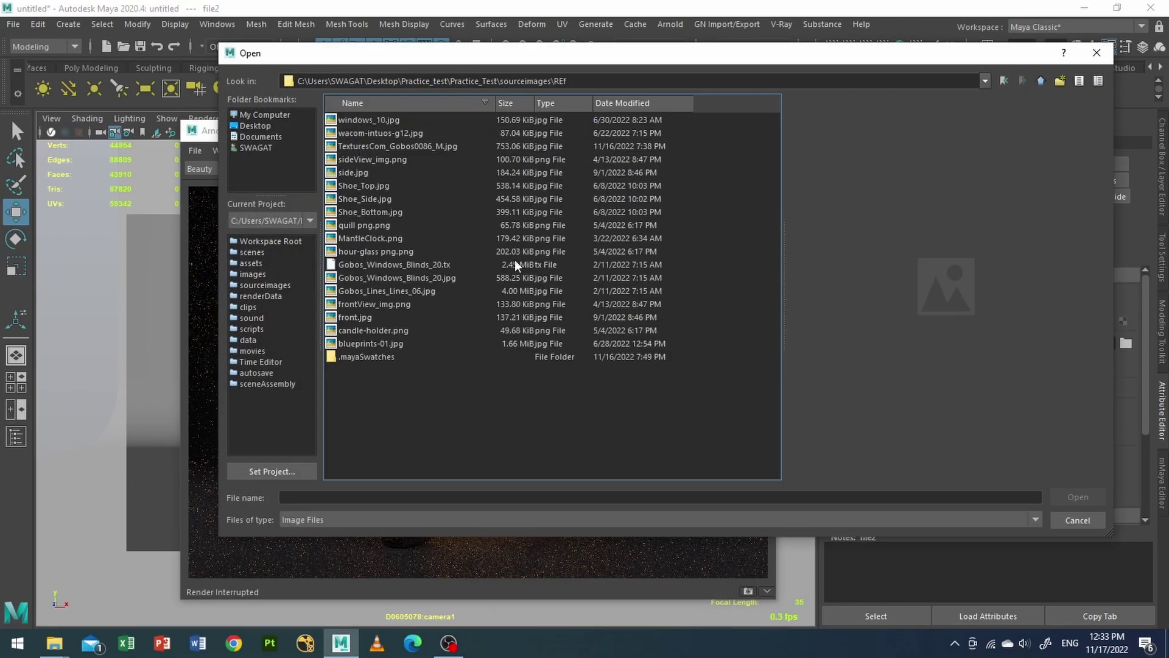
click(408, 278)
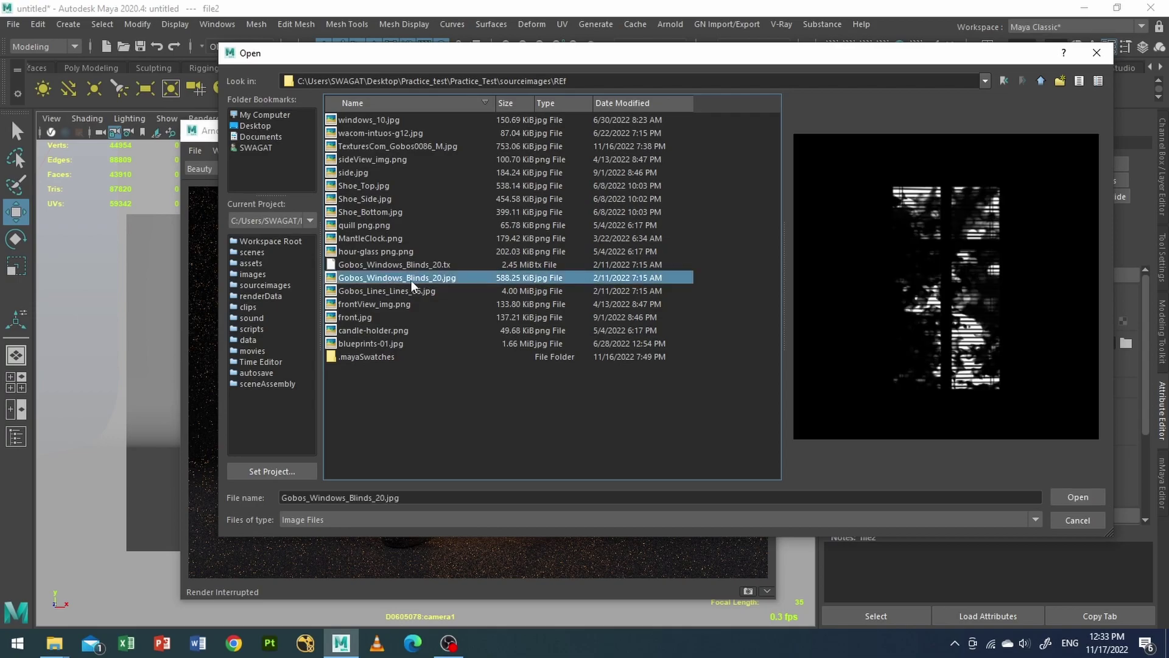
click(1079, 492)
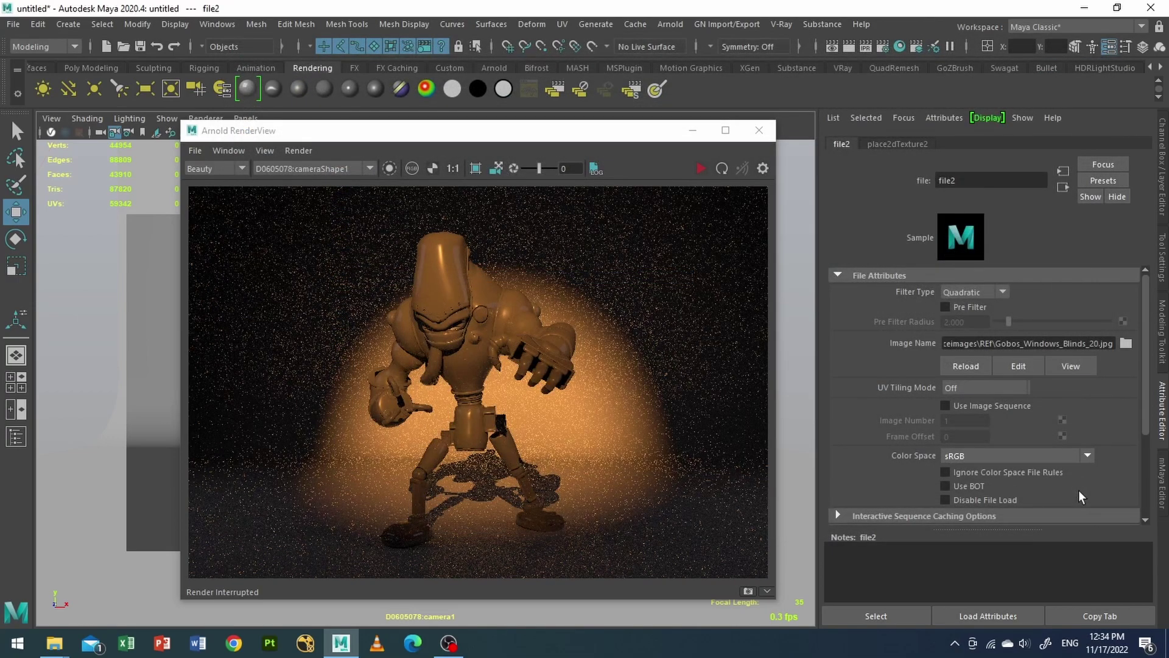
Step: Re-render with the gobo and select the spot light in the Outliner
click(1059, 189)
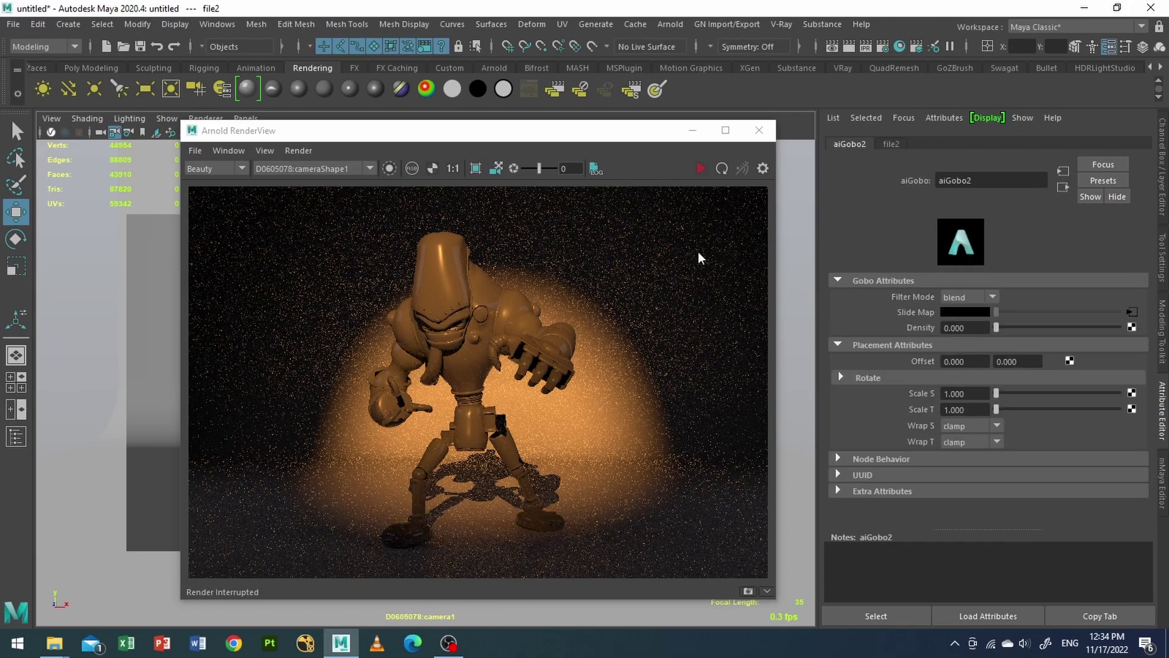
click(700, 170)
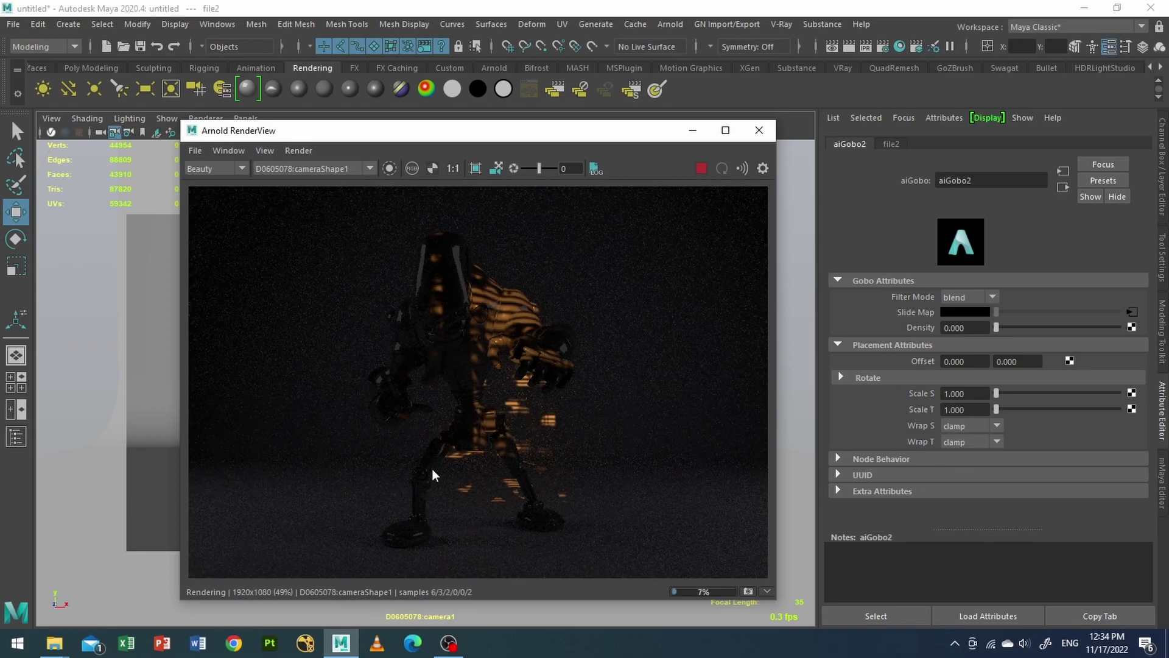
drag(543, 140, 475, 137)
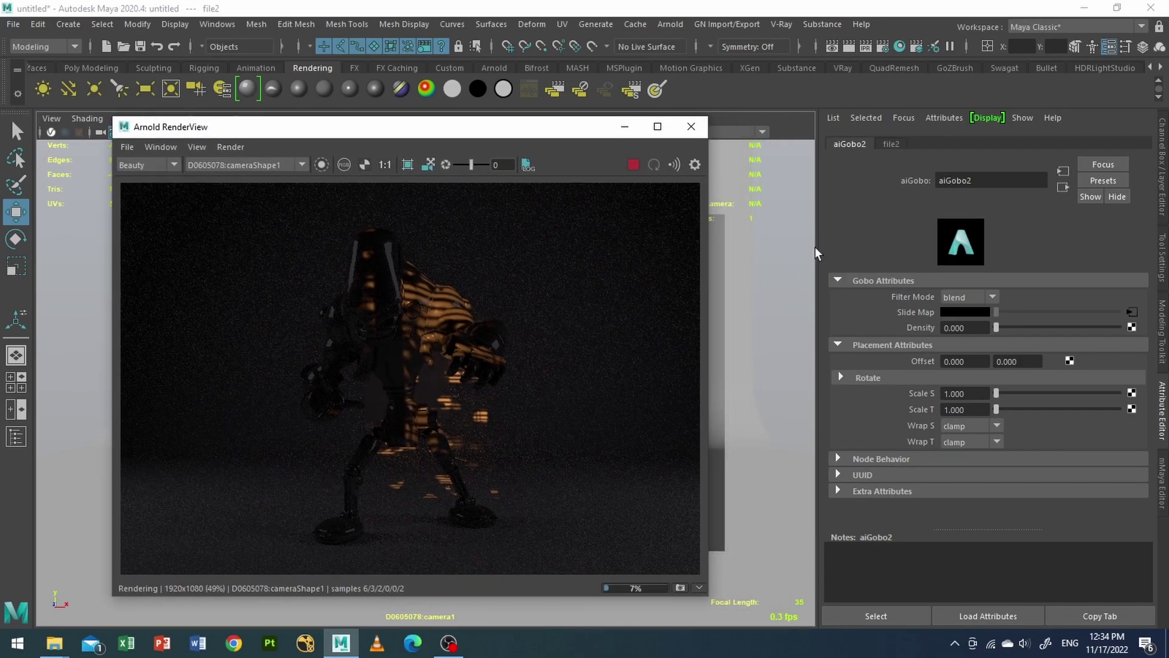
click(15, 436)
scroll(79, 535, down, 2)
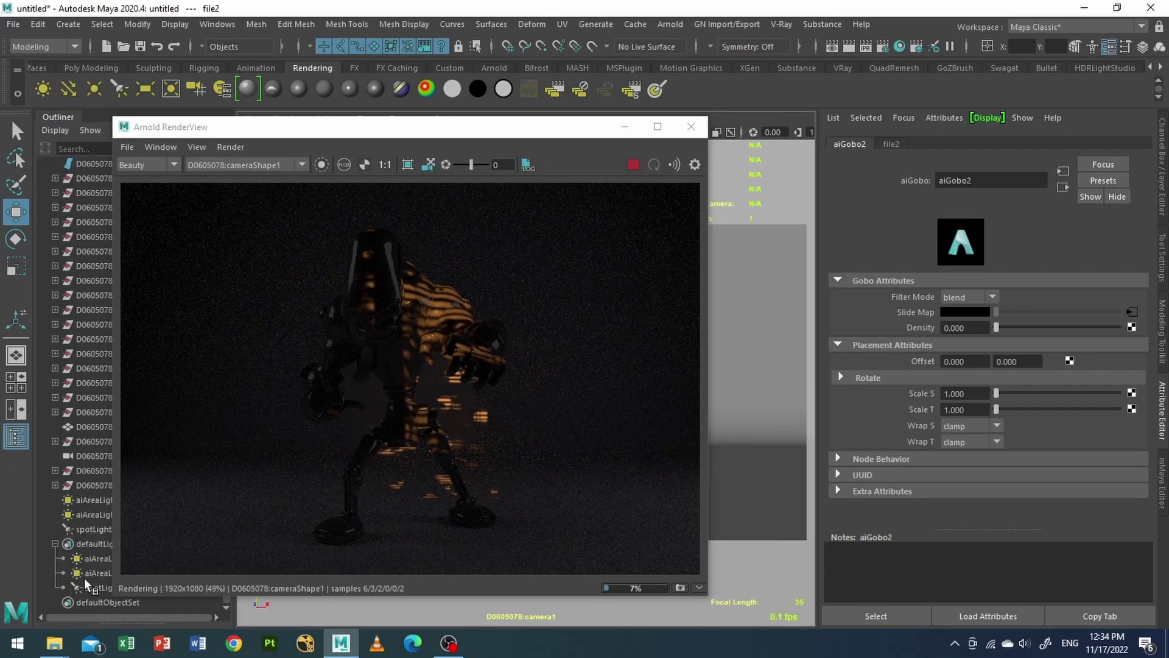
click(93, 529)
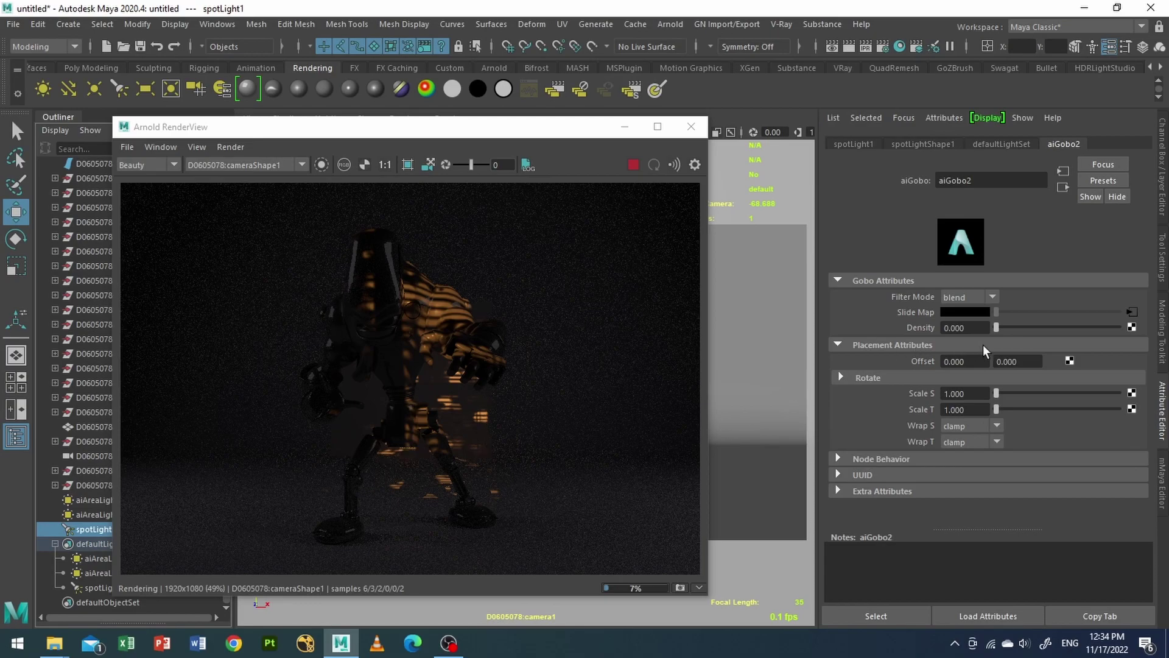
Step: Widen spotLightShape1's cone angle to 10.525 and soften its penumbra to 3.247
click(923, 143)
scroll(992, 334, down, 5)
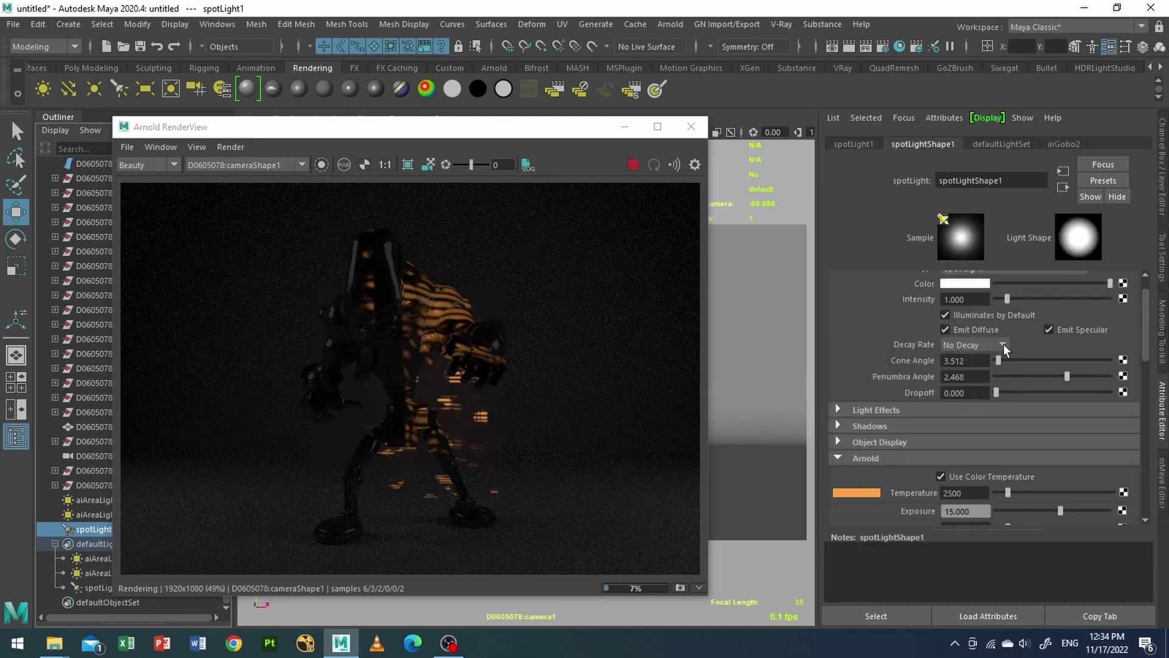
scroll(1025, 399, up, 2)
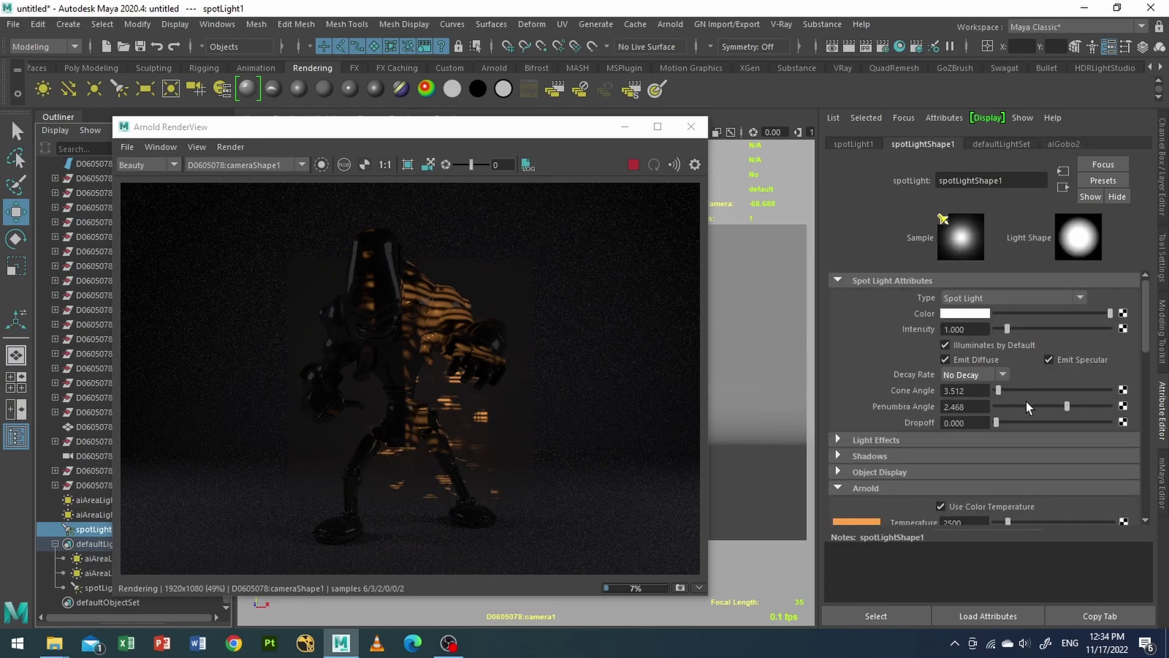
drag(1000, 392, 1002, 392)
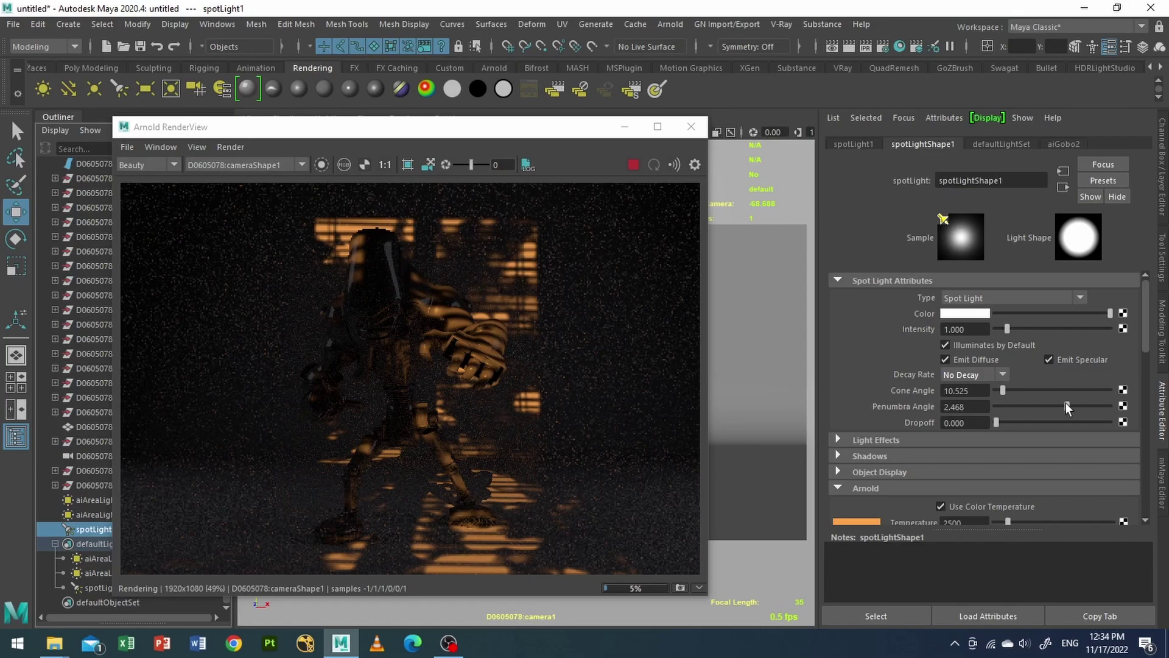
drag(1066, 403, 1069, 404)
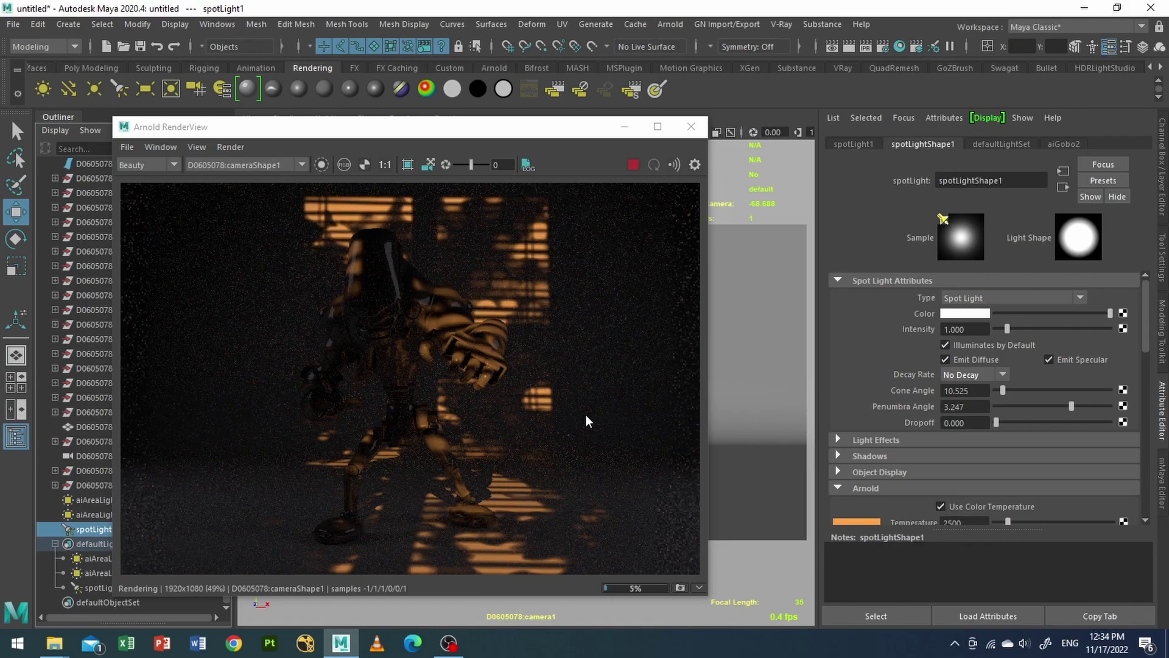
drag(479, 137, 240, 284)
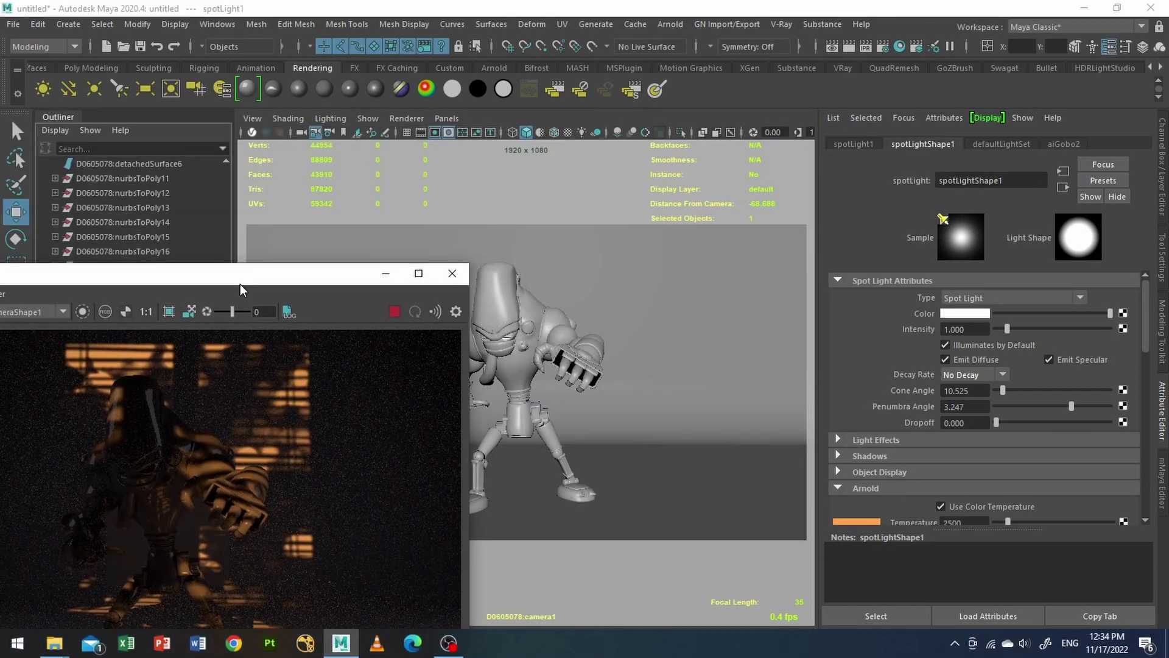
Step: Look through spotLight1 in the viewport, keeping the render preview visible alongside
click(441, 116)
key(Escape)
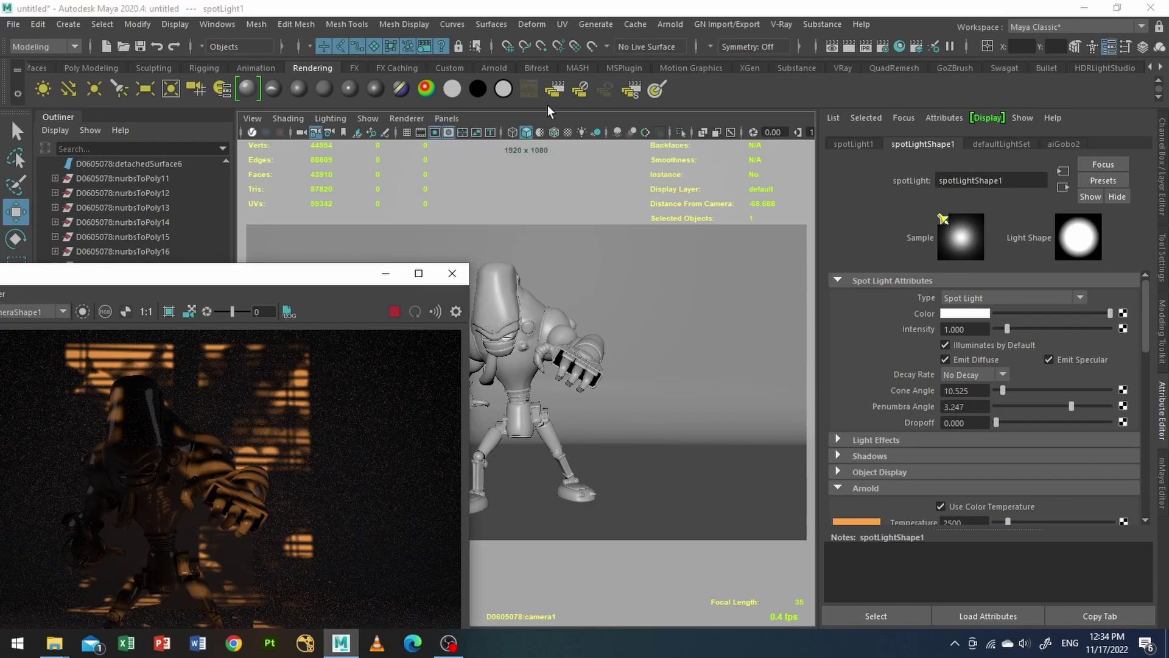
drag(295, 284, 616, 96)
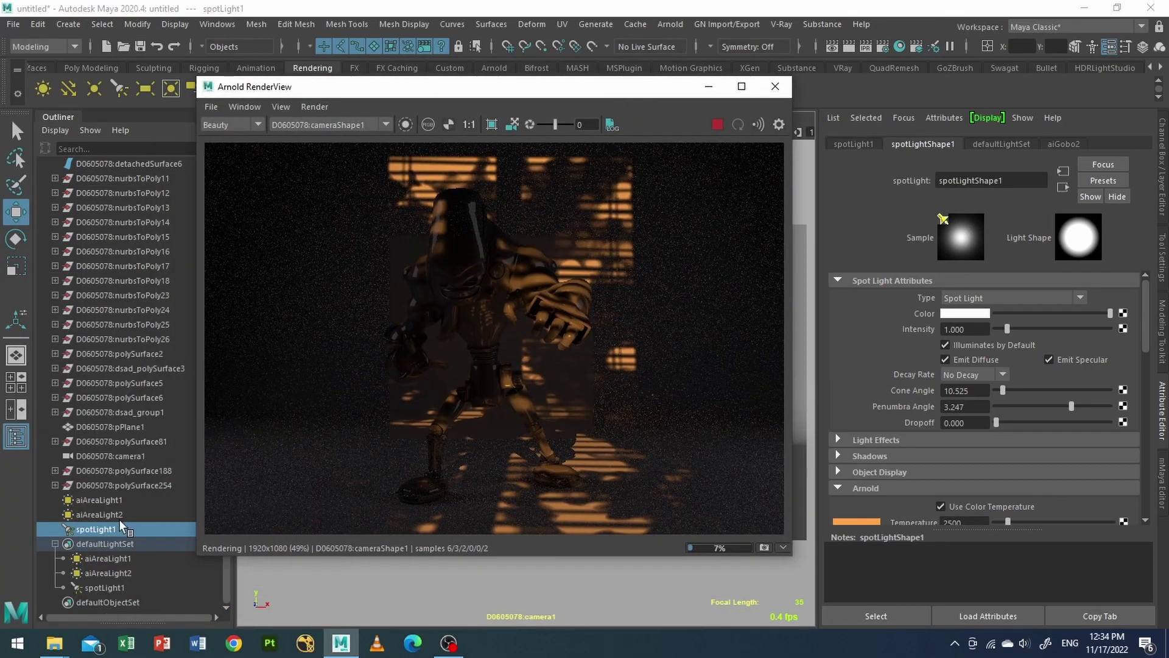
click(101, 531)
drag(429, 100, 276, 261)
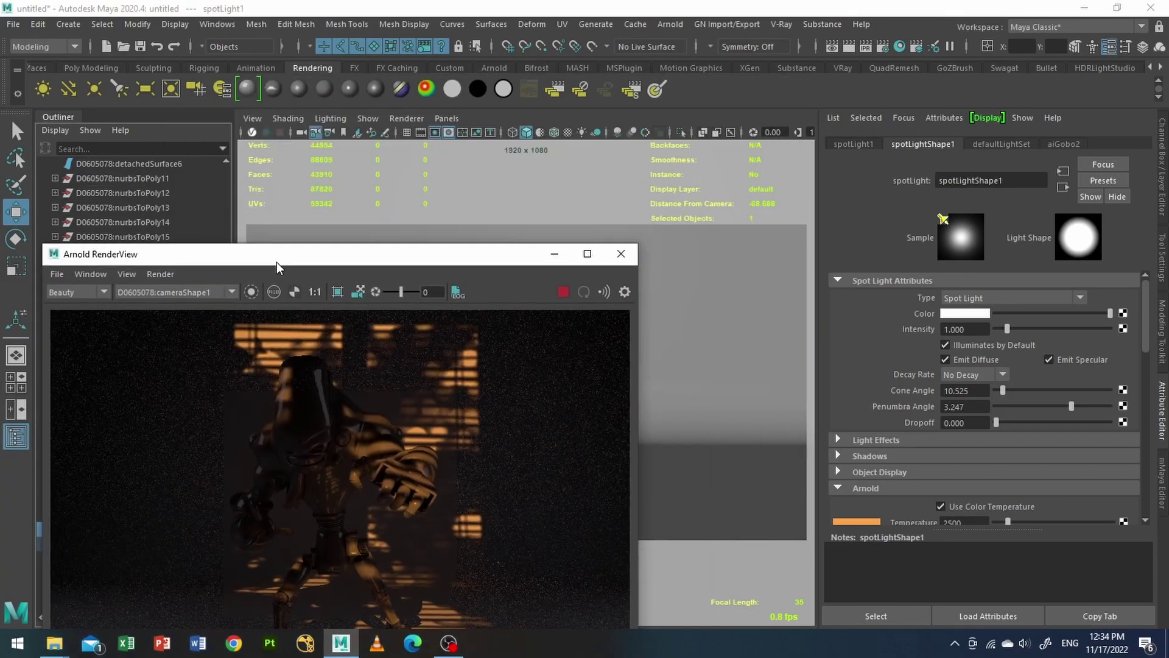
click(444, 119)
click(470, 178)
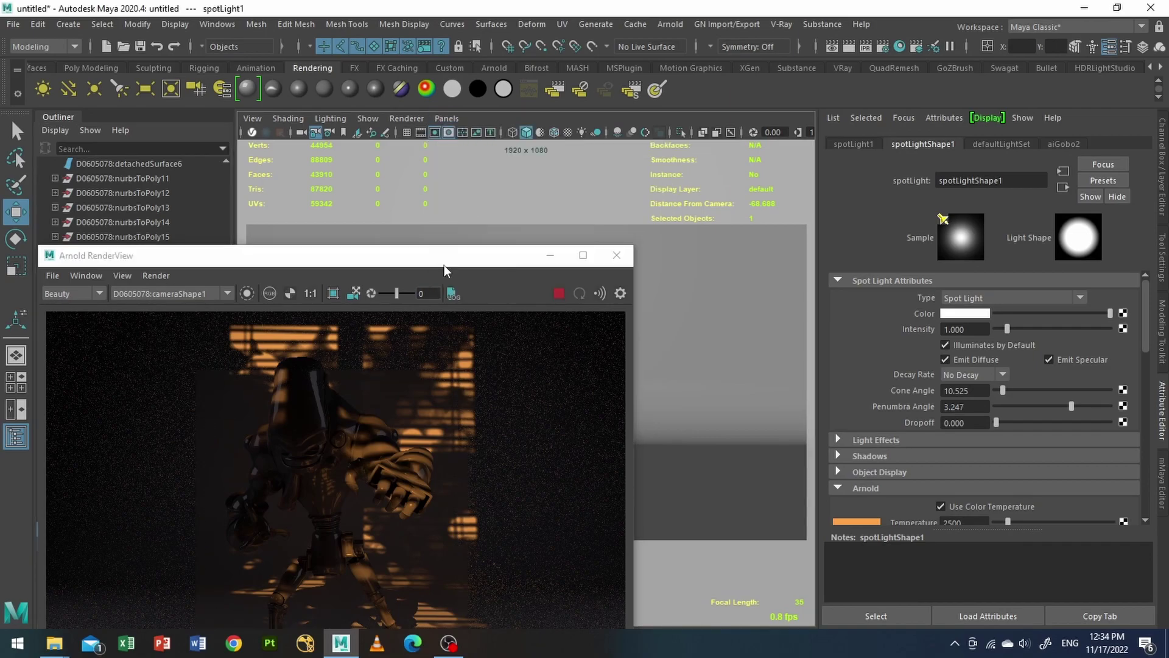
drag(441, 256, 304, 191)
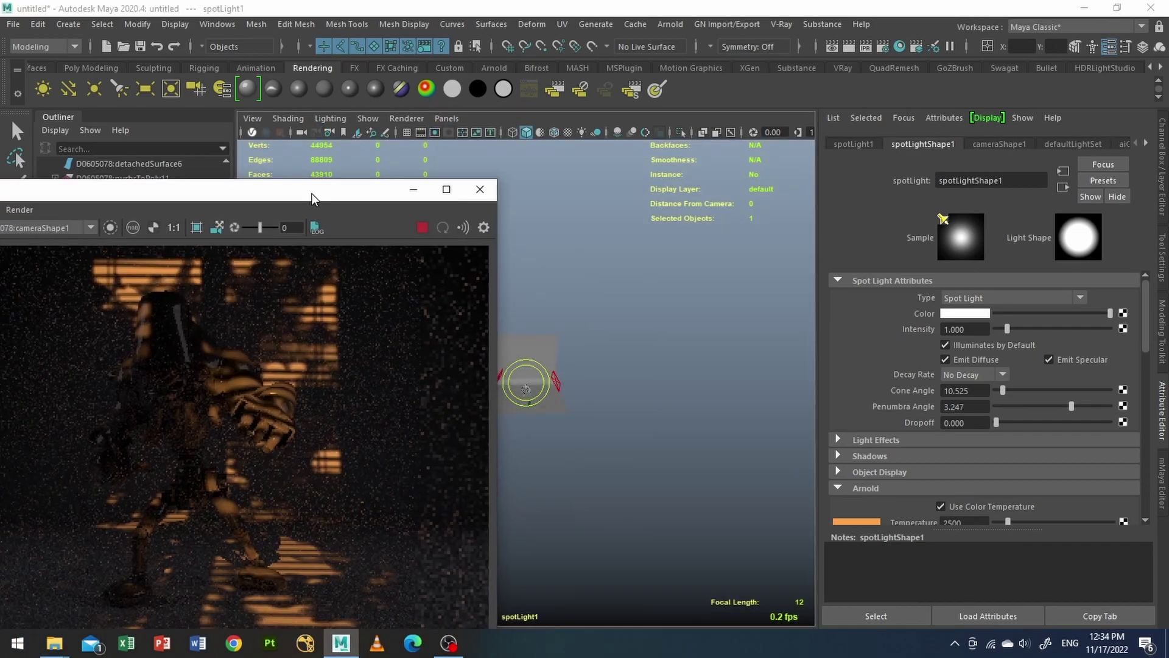
Step: Re-aim the spotlight and widen its cone angle to 37.406, checking the render
alt+drag(545, 353, 561, 358)
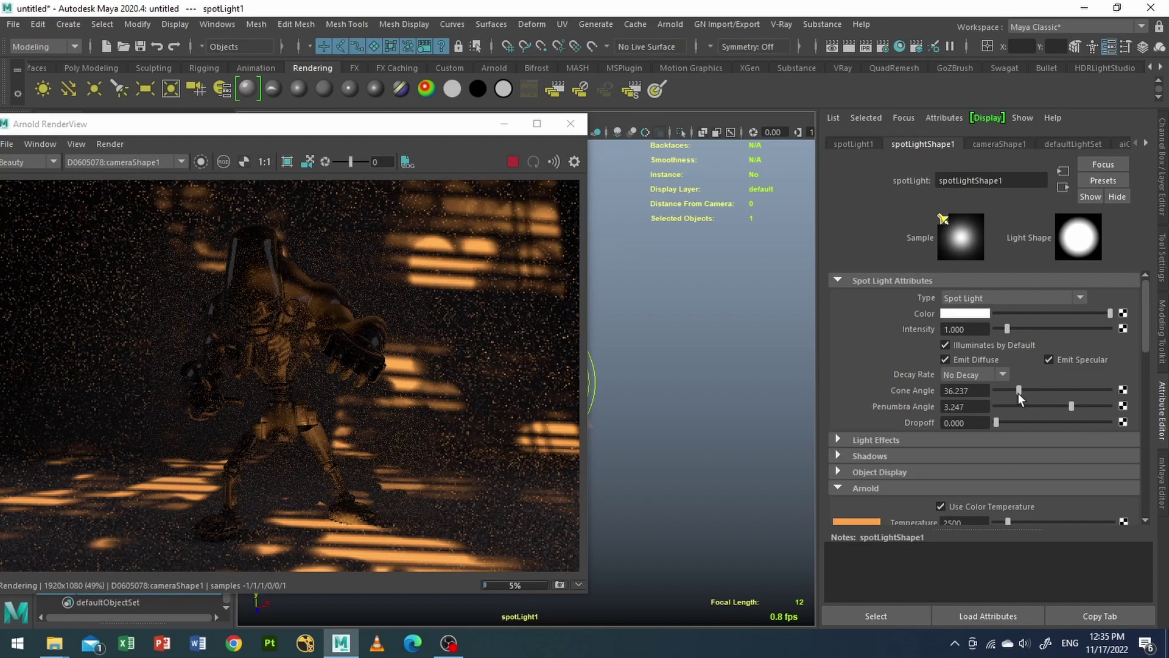
drag(1019, 393, 1020, 392)
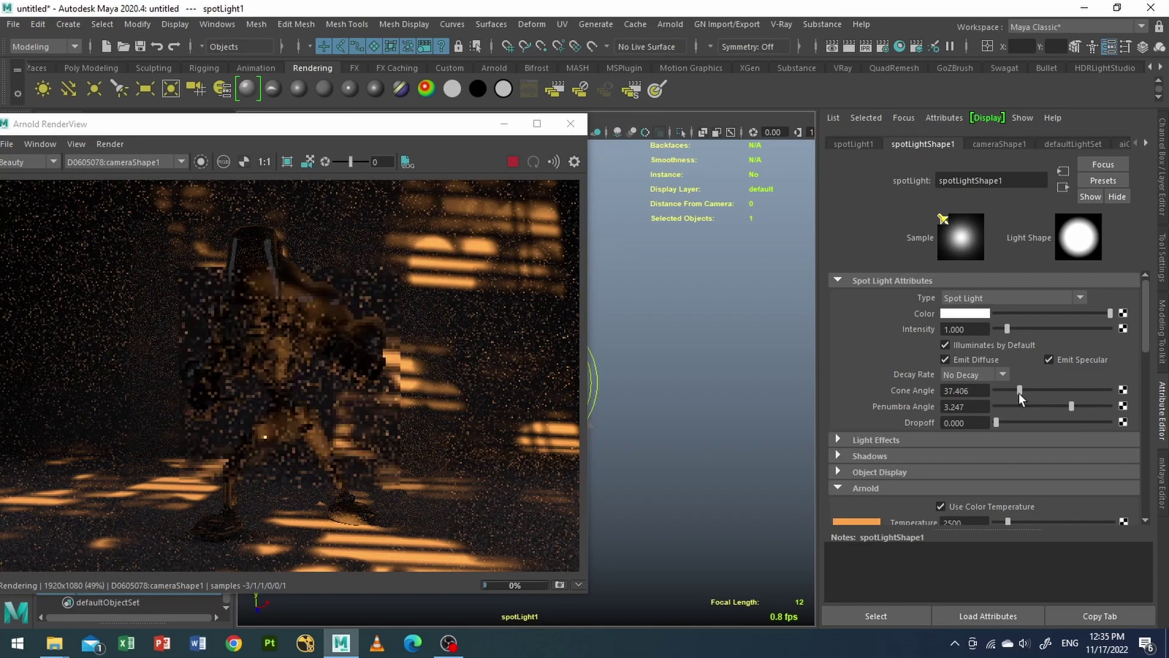
click(327, 139)
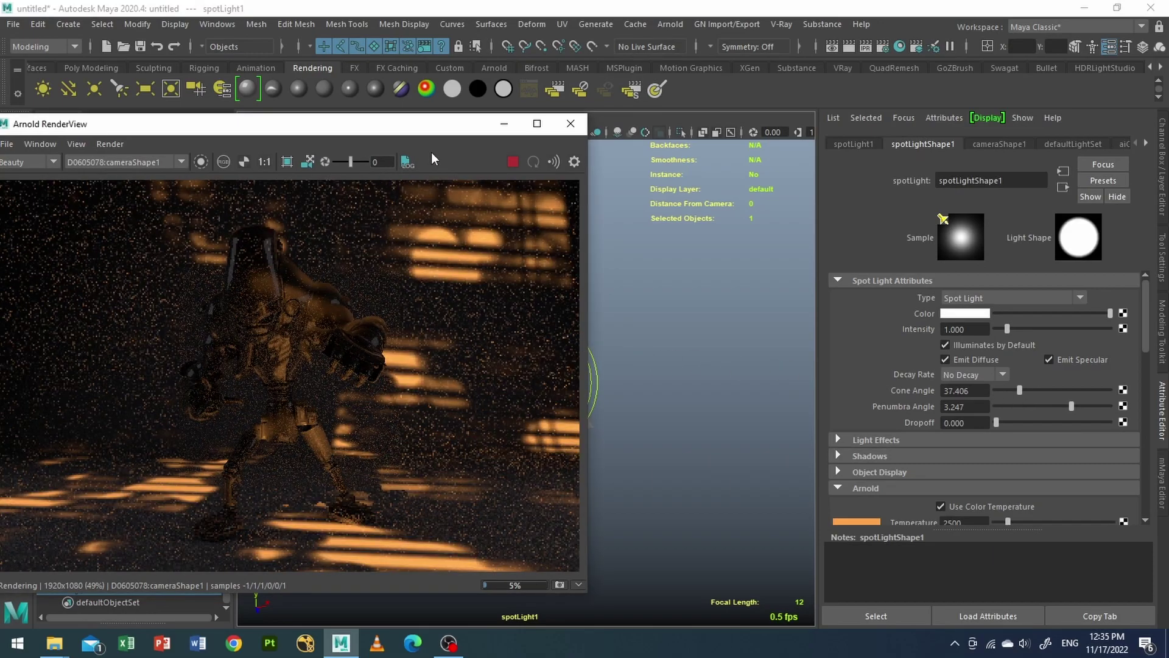
drag(418, 129, 580, 135)
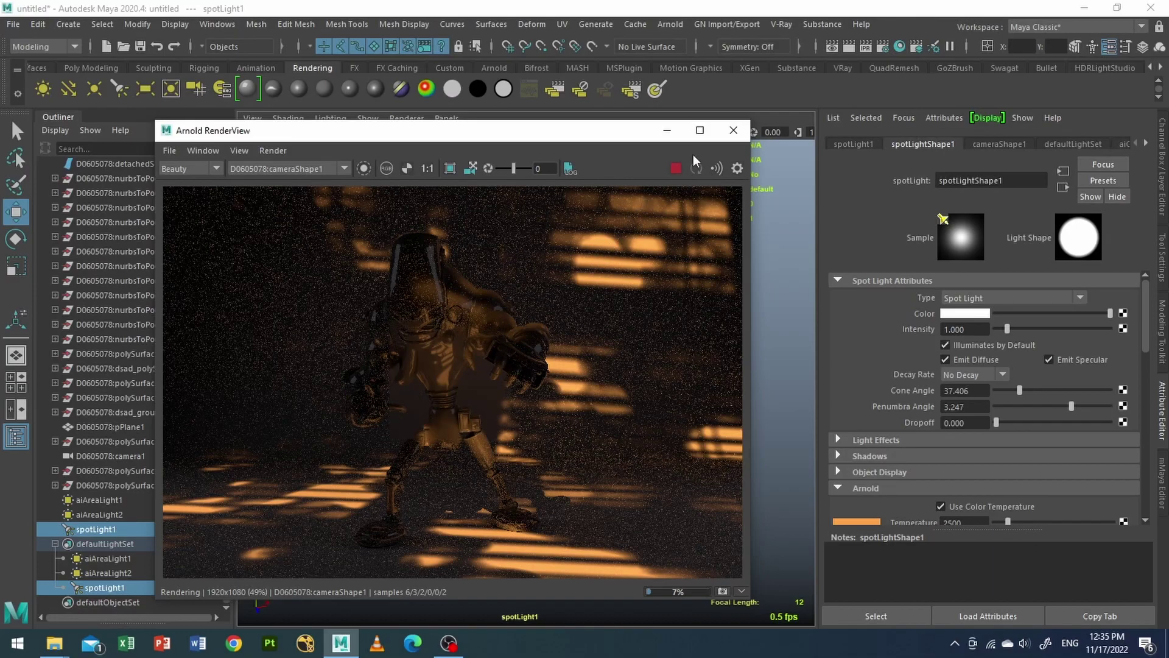
Step: Stop the render, close the preview, and return the viewport to the perspective camera
click(676, 169)
click(733, 129)
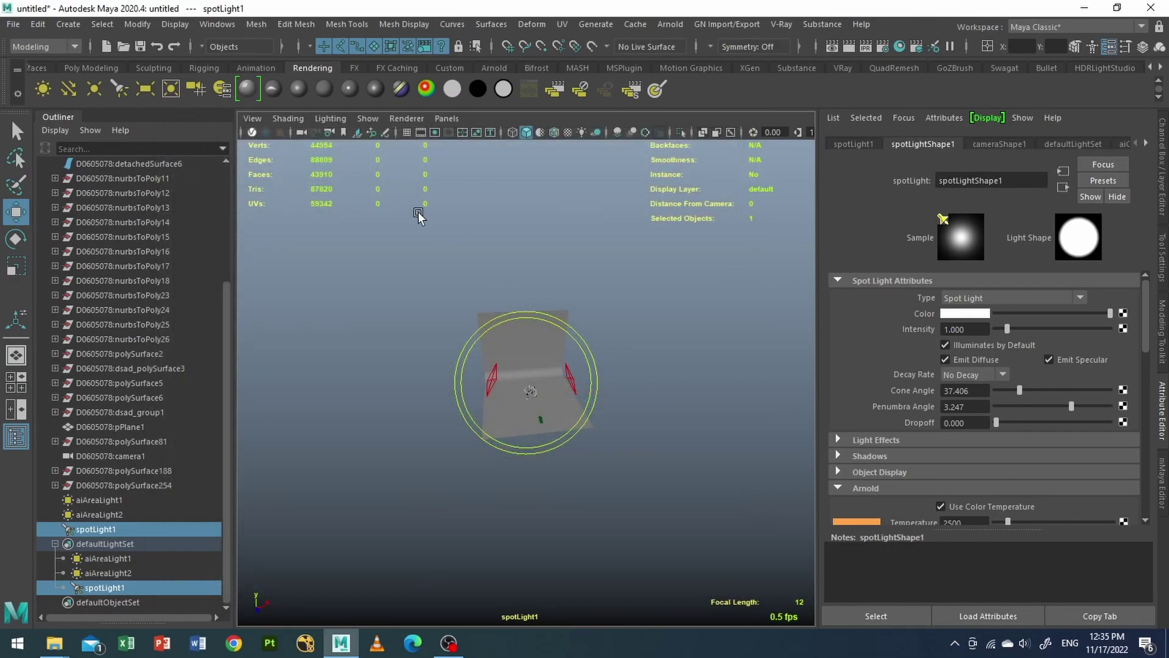
click(447, 118)
mouse_move(460, 133)
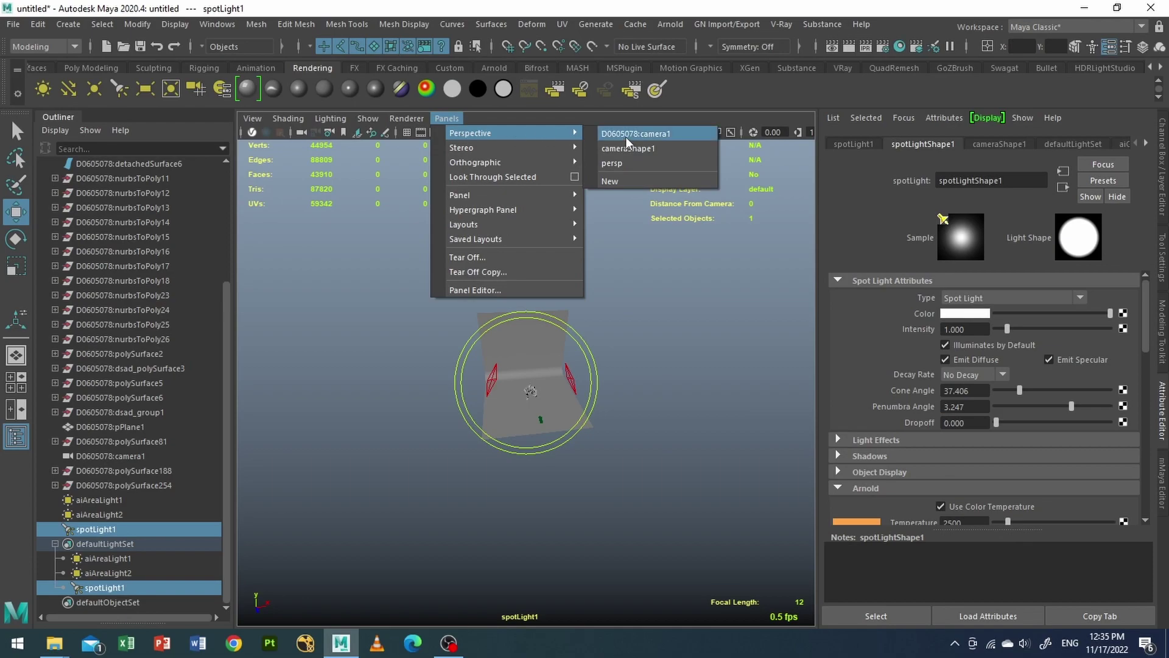
click(626, 135)
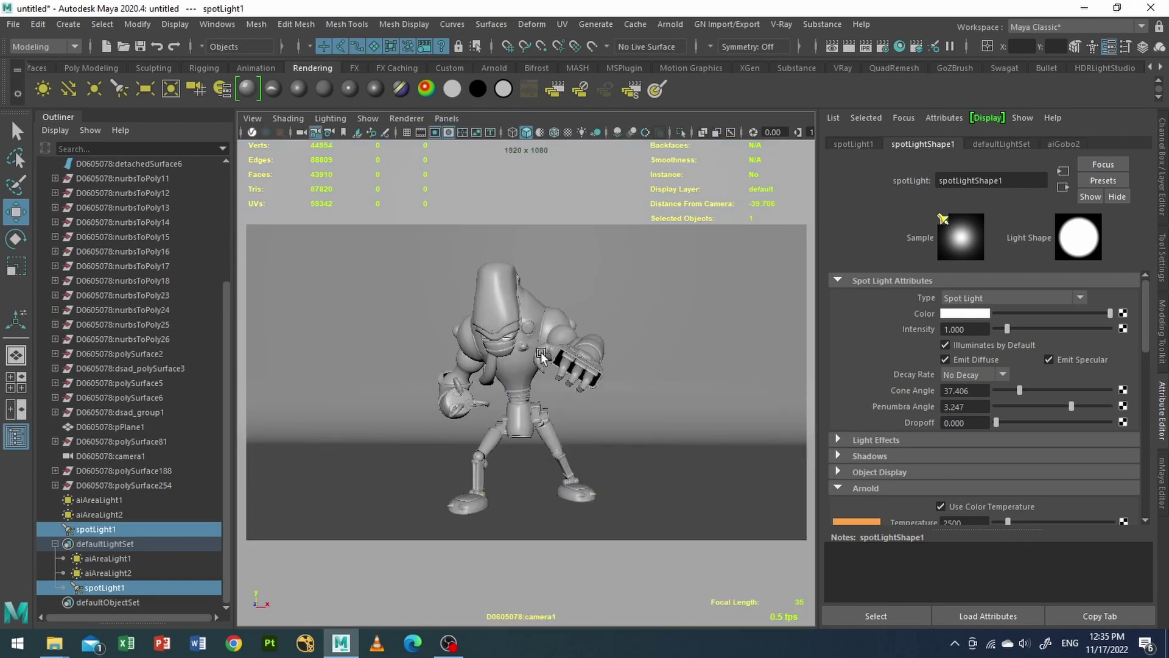
click(447, 118)
mouse_move(504, 133)
click(621, 151)
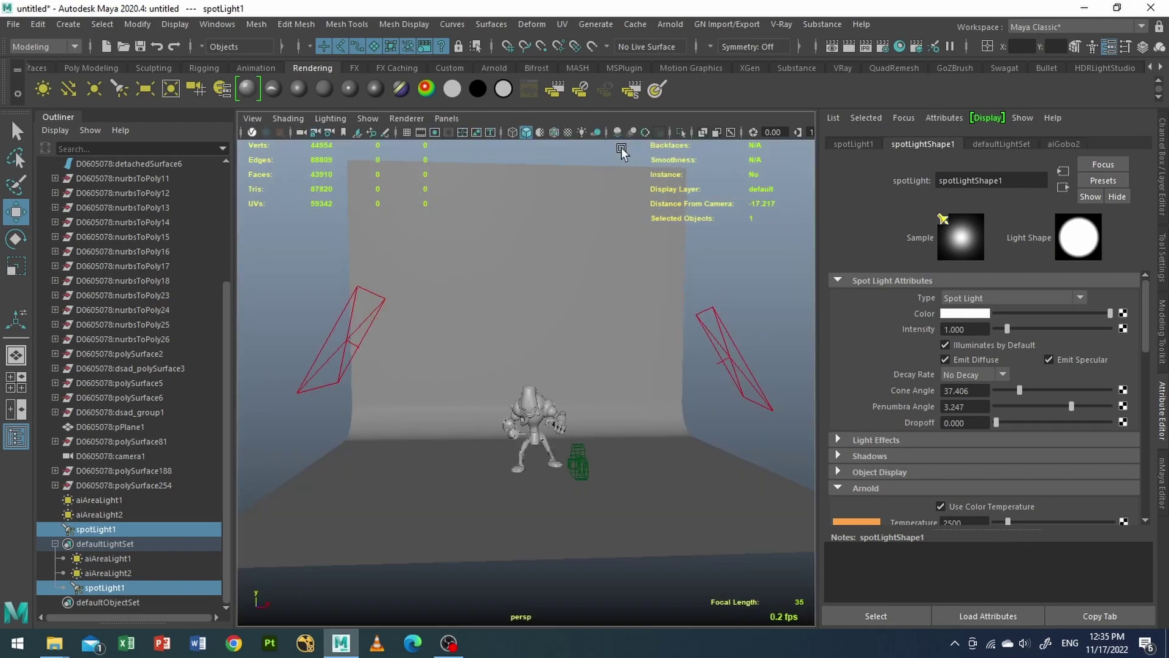
Step: Zoom in on the chest, select the small sphere and convert it to an Arnold mesh light
scroll(614, 445, up, 5)
alt+middle_drag(614, 445, 556, 222)
scroll(581, 365, up, 5)
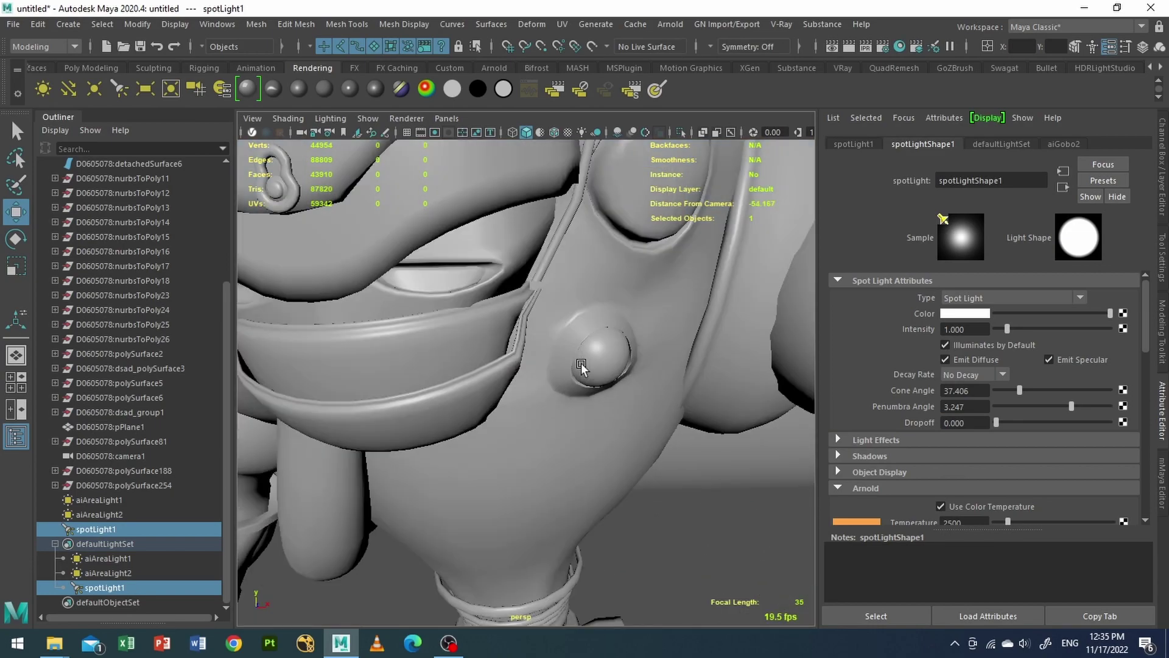
click(594, 370)
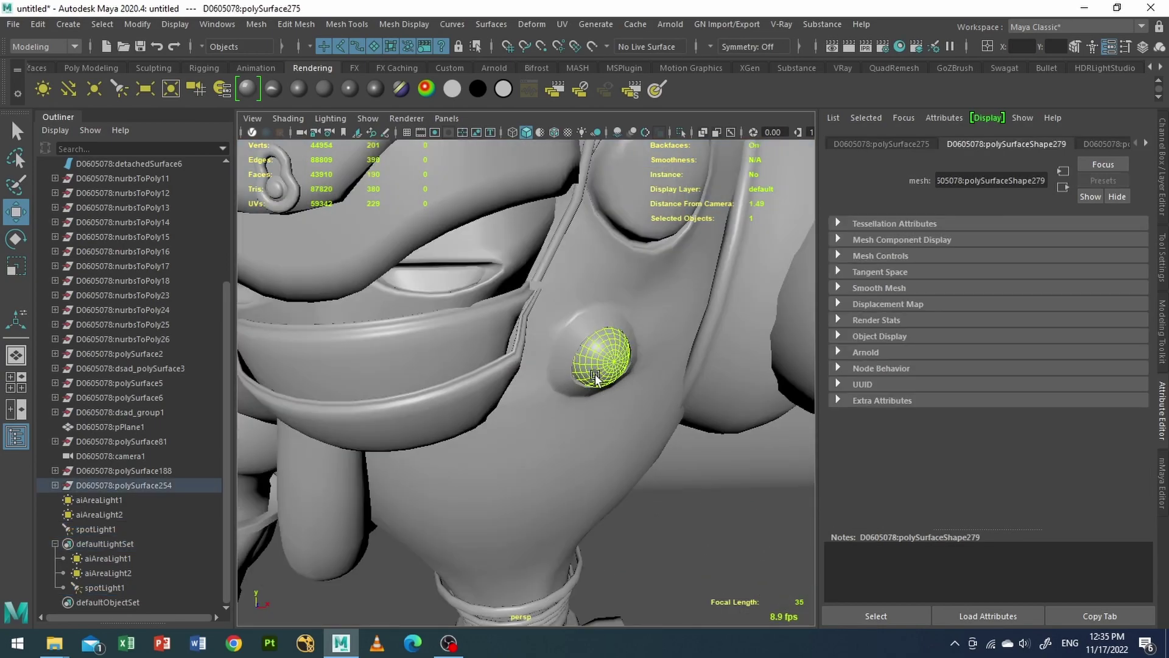
alt+drag(636, 367, 602, 370)
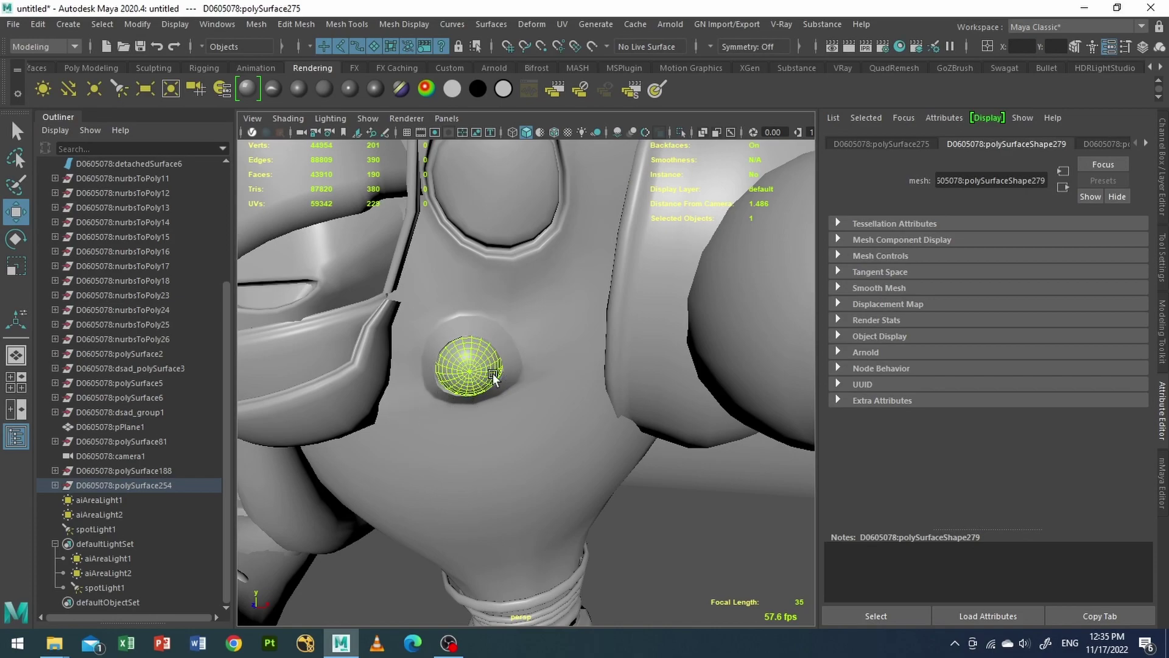
click(673, 25)
mouse_move(700, 96)
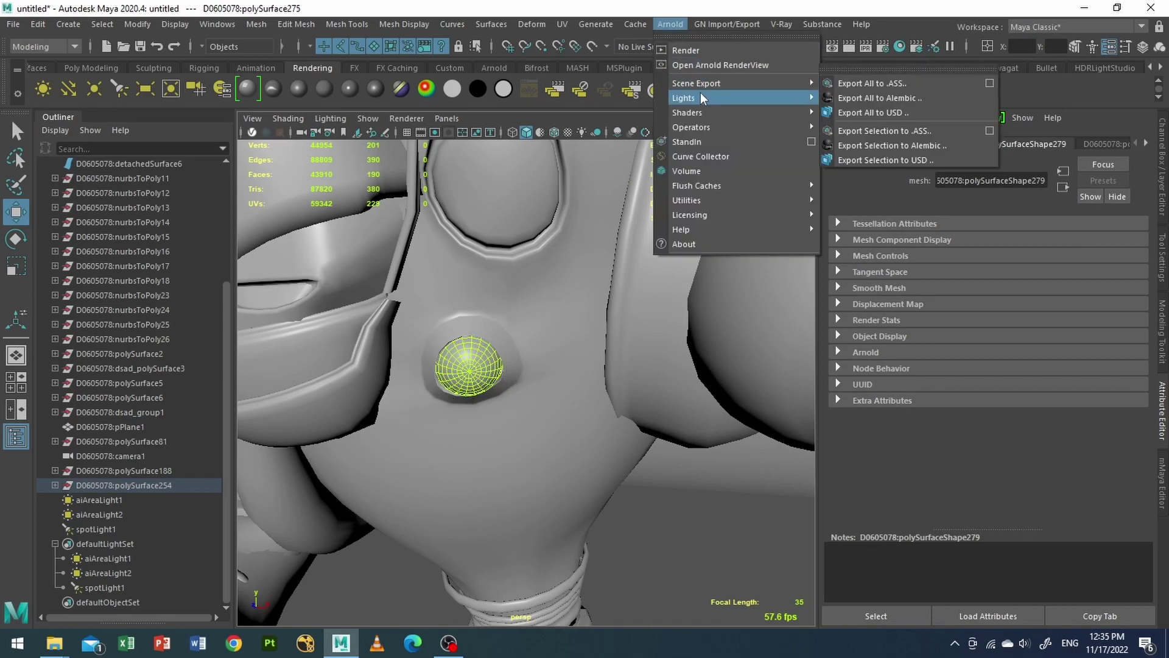
click(878, 128)
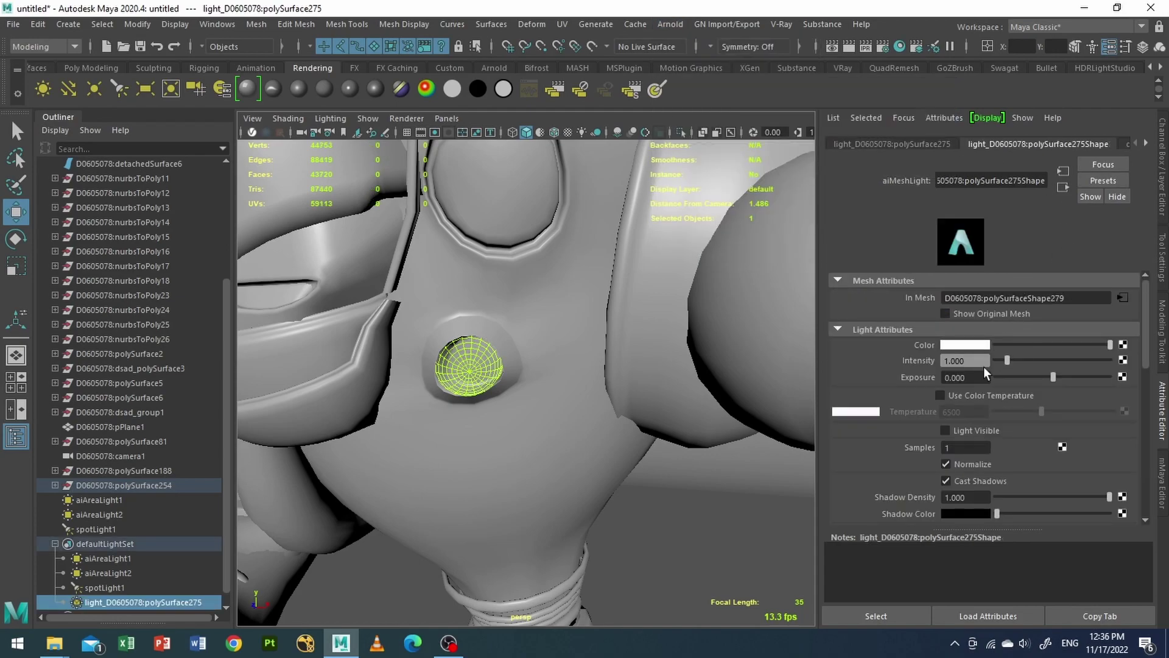
Step: Set the chest mesh light colour to cyan and its exposure to 3
click(981, 345)
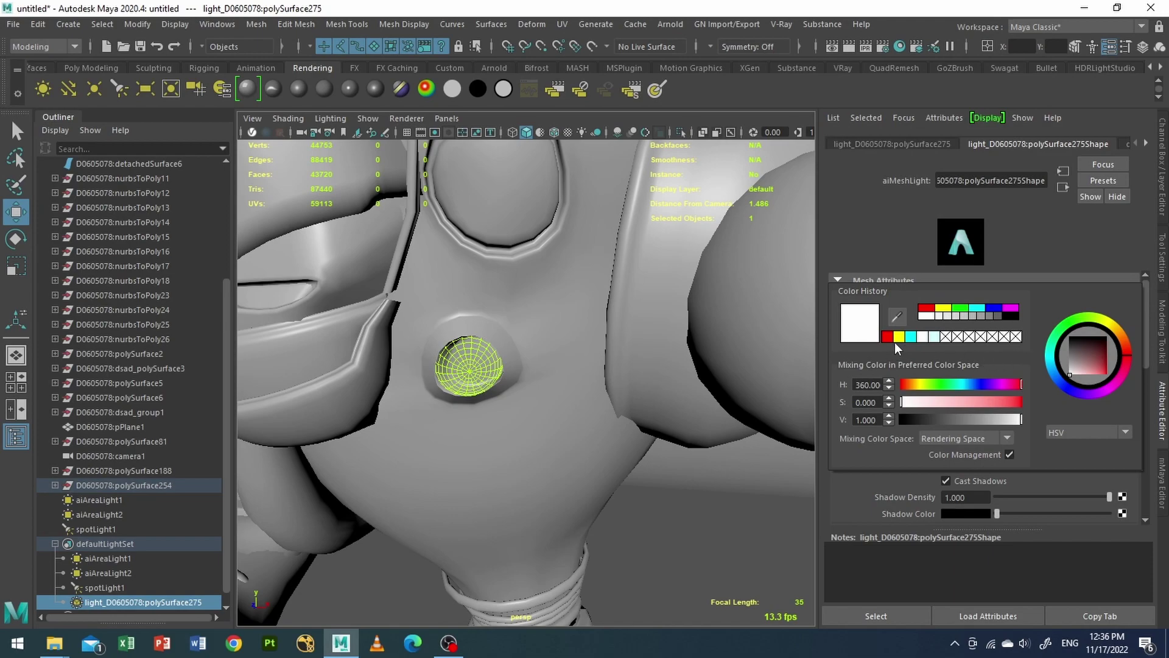
click(970, 310)
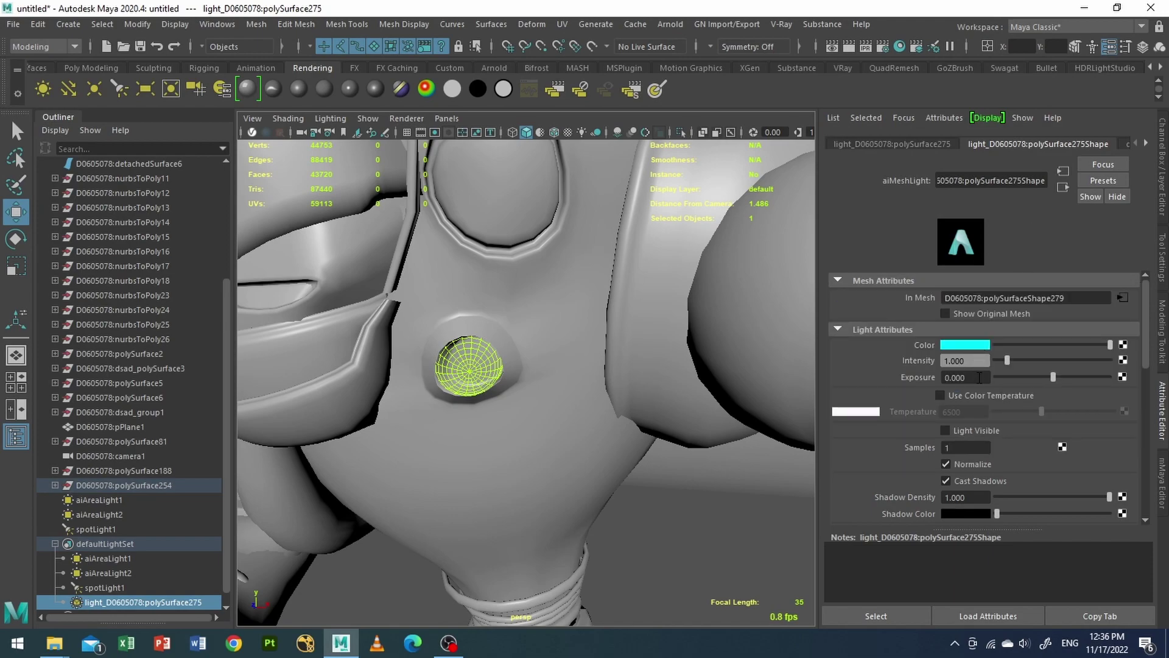
click(968, 378)
text(3)
key(Return)
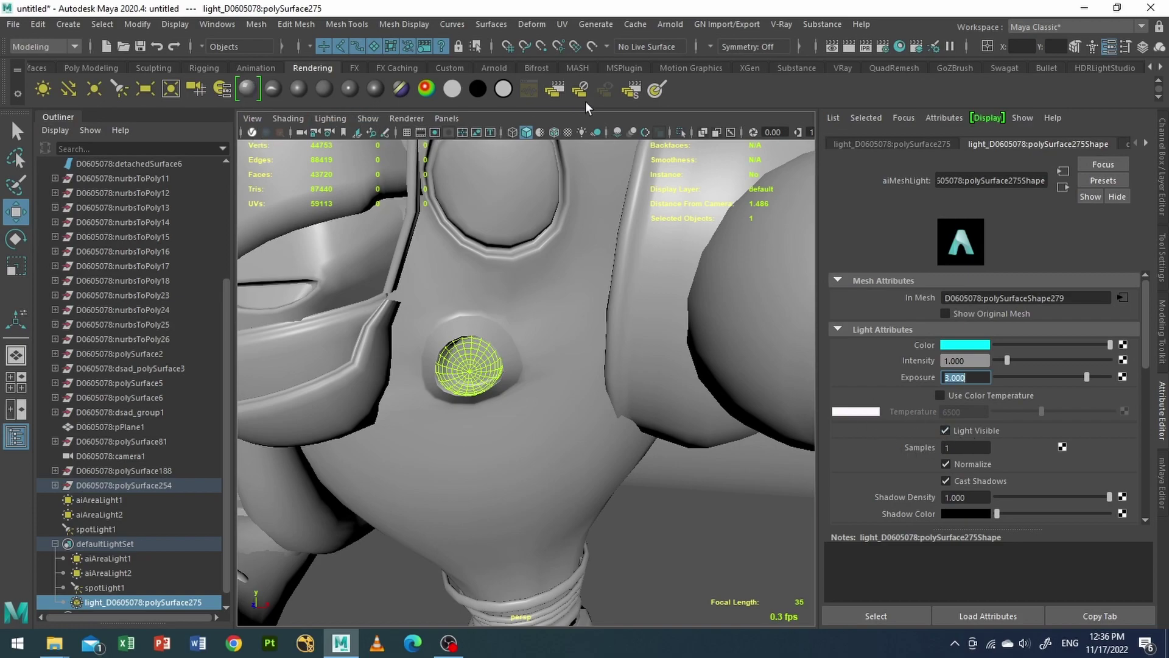
Step: Preview-render in Arnold RenderView to check the cyan chest glow, then move the window aside and orbit to the face
click(670, 25)
click(703, 64)
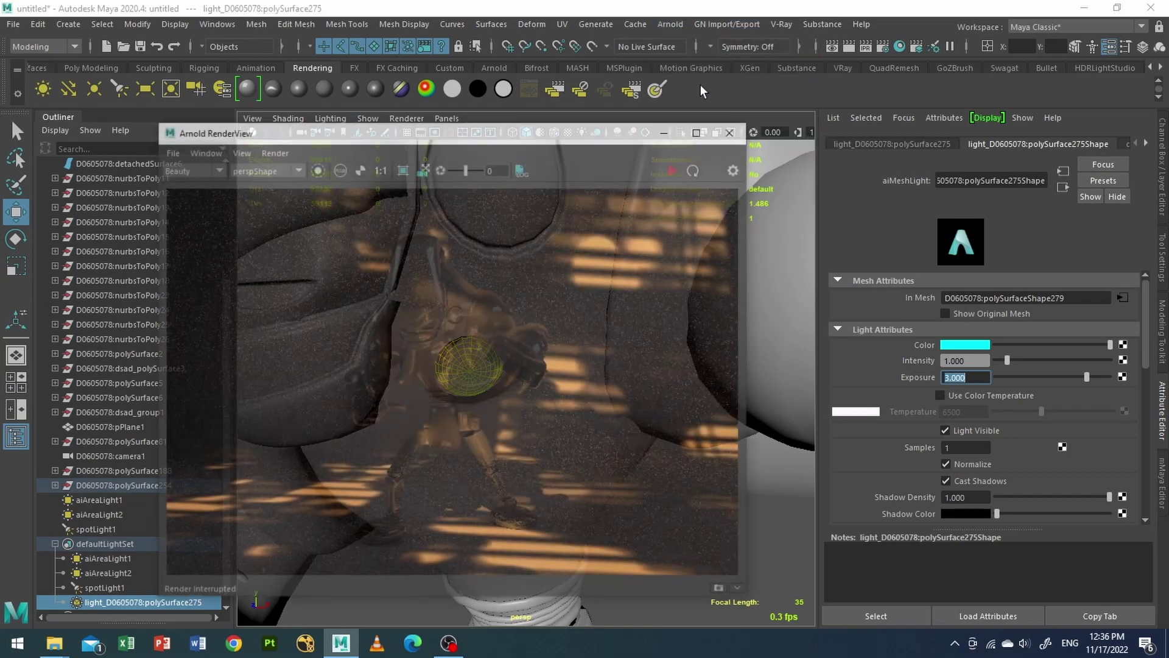
click(671, 169)
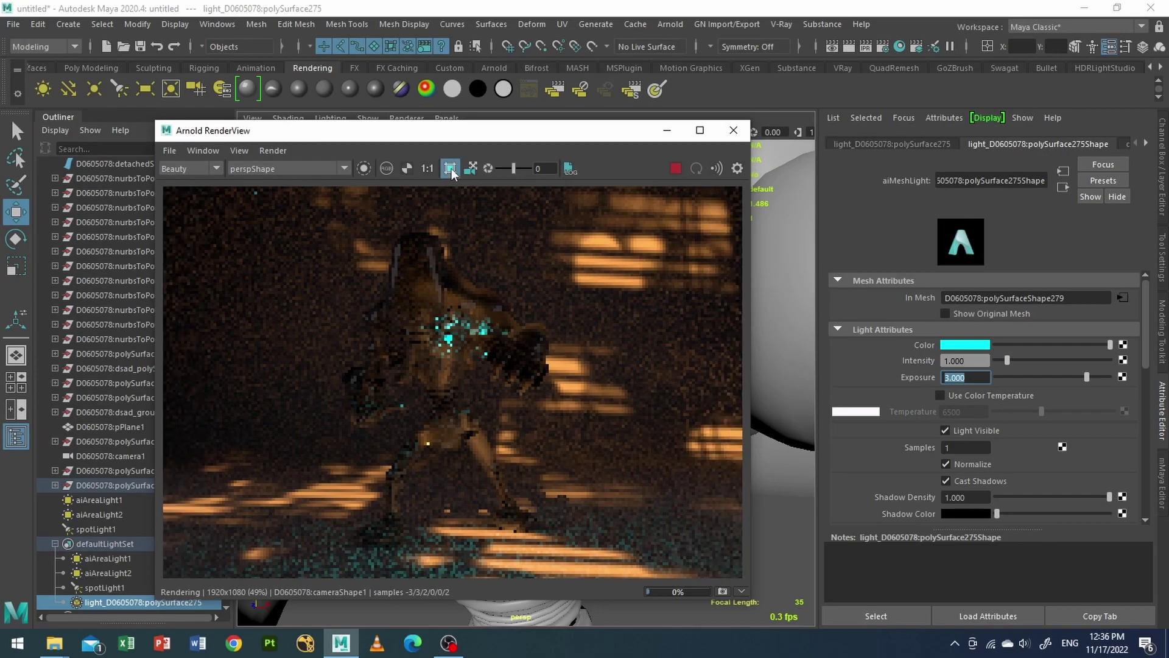
scroll(445, 303, up, 5)
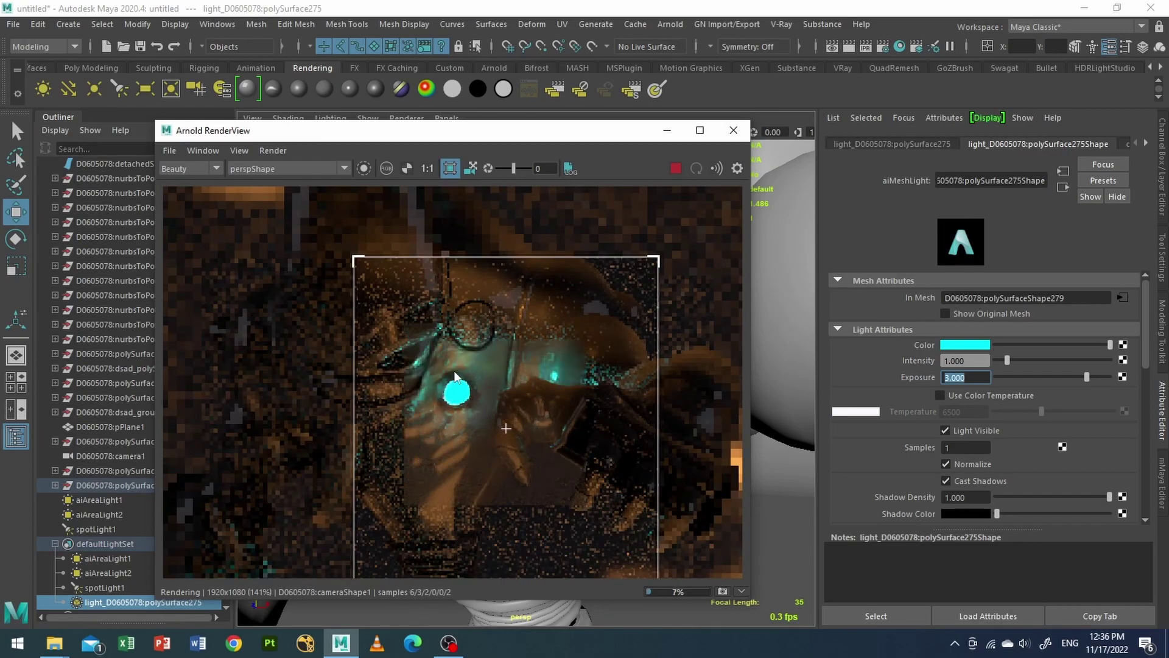
click(427, 169)
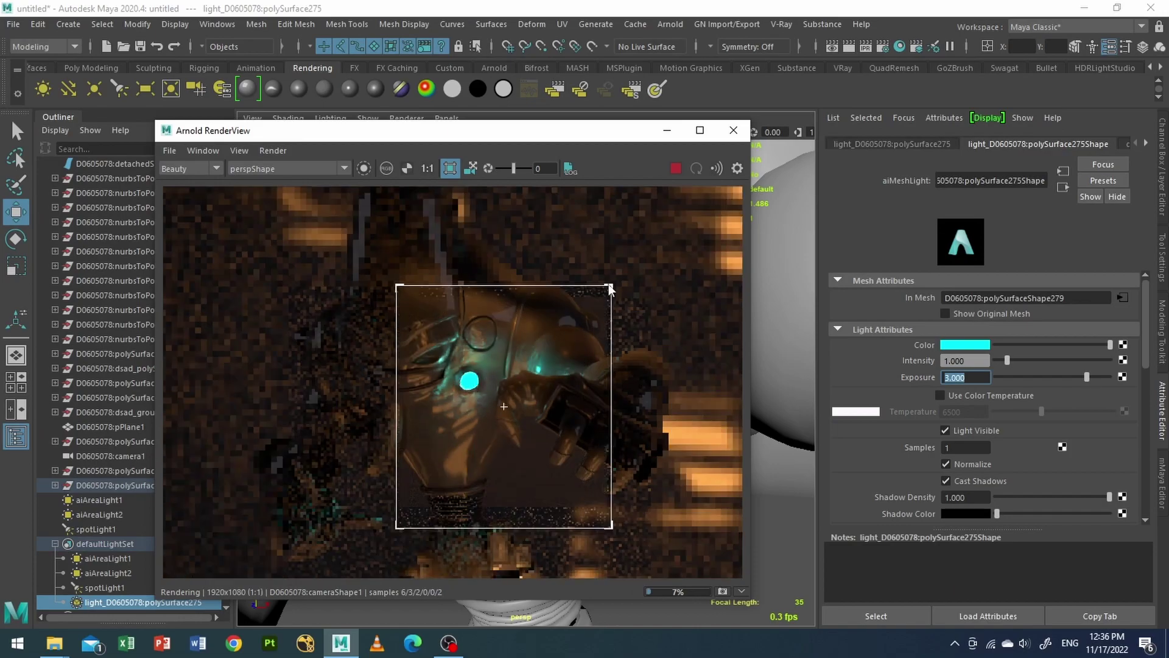
click(674, 168)
drag(564, 134, 548, 528)
alt+drag(393, 306, 543, 331)
Step: Select and frame the robot's eye mesh and convert it to an Arnold mesh light
click(540, 352)
key(f)
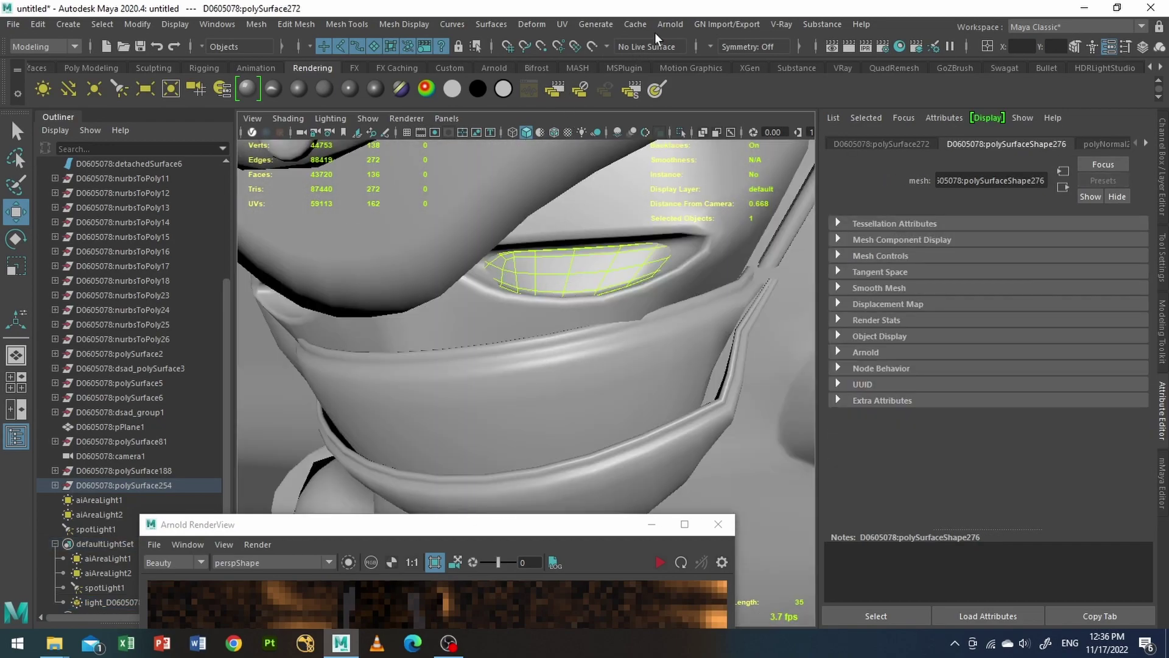
click(665, 25)
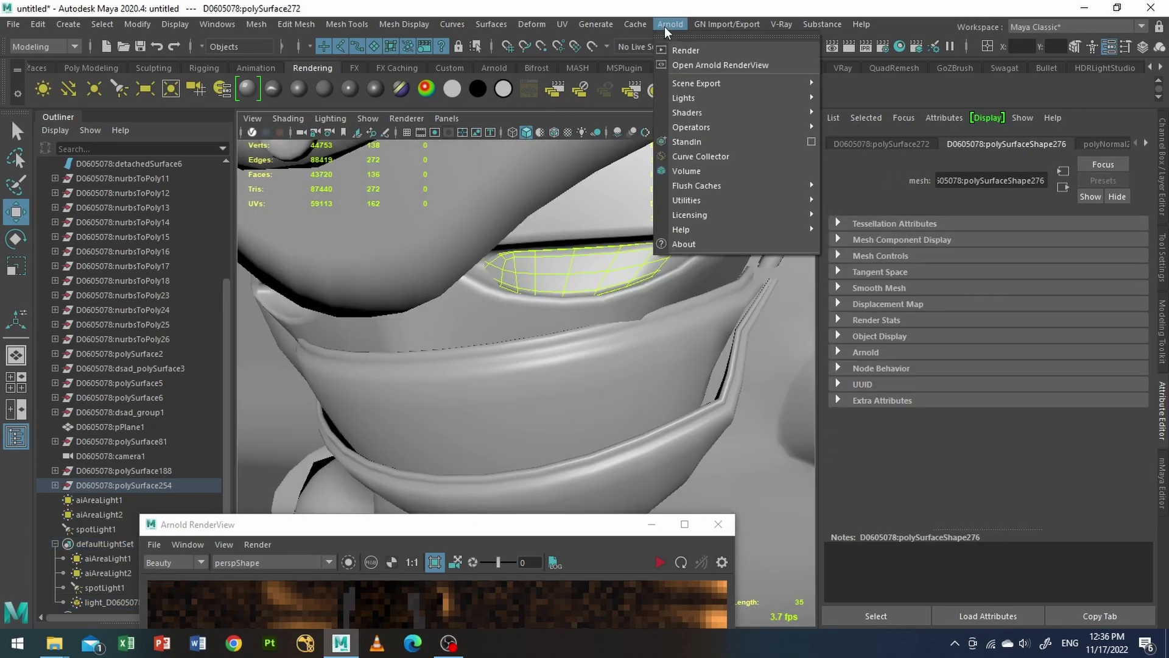
mouse_move(710, 97)
click(858, 127)
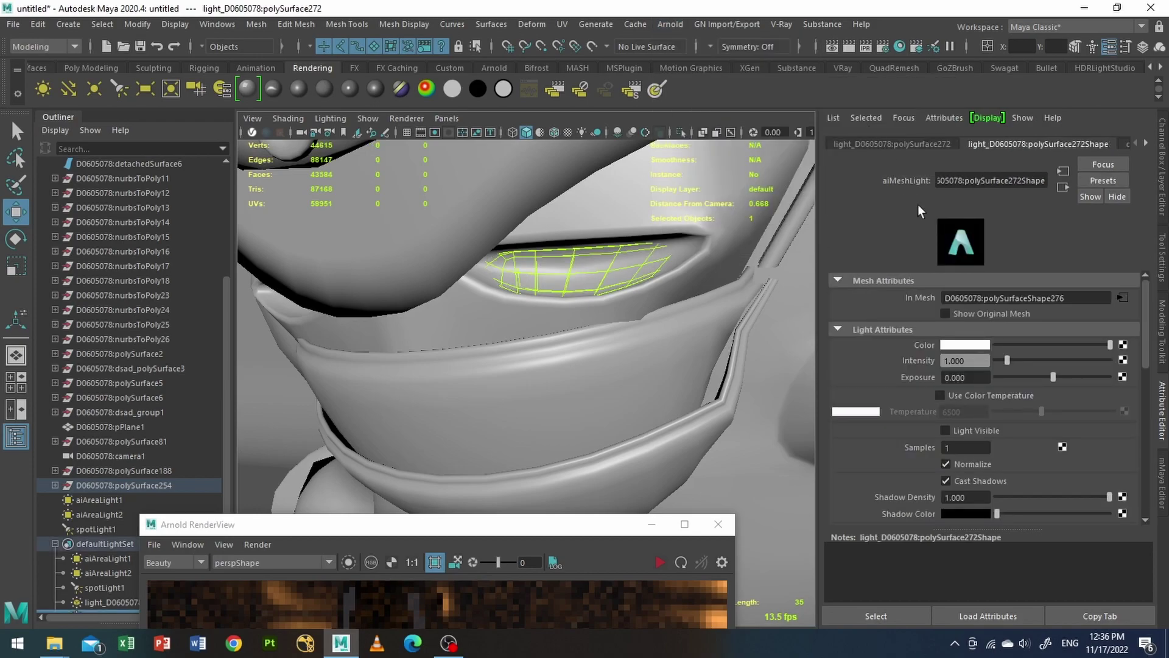
Step: Make the eye light visible in renders, coloured red, with exposure 3
click(969, 431)
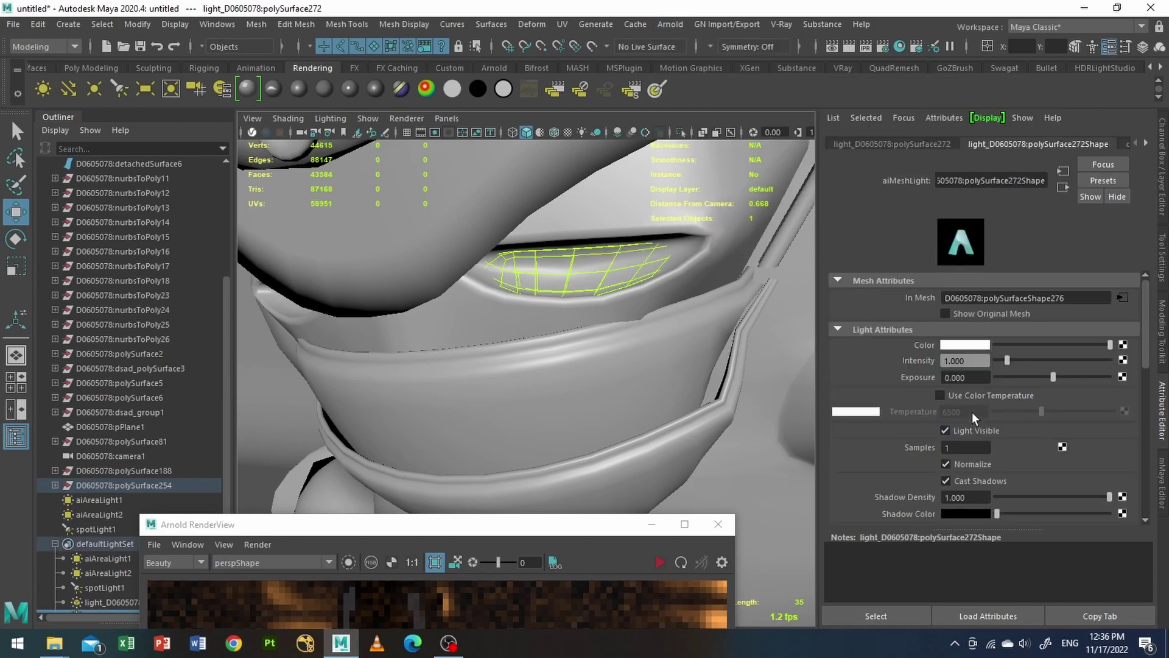
click(965, 345)
click(911, 308)
click(976, 377)
text(3)
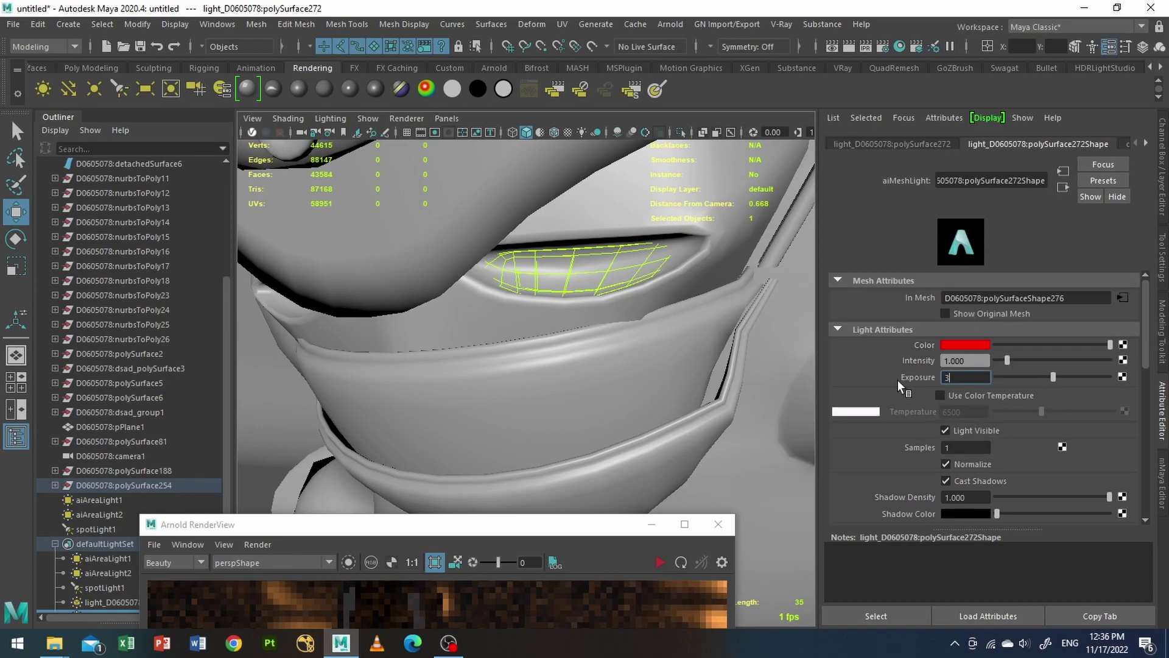
key(Return)
drag(579, 526, 637, 233)
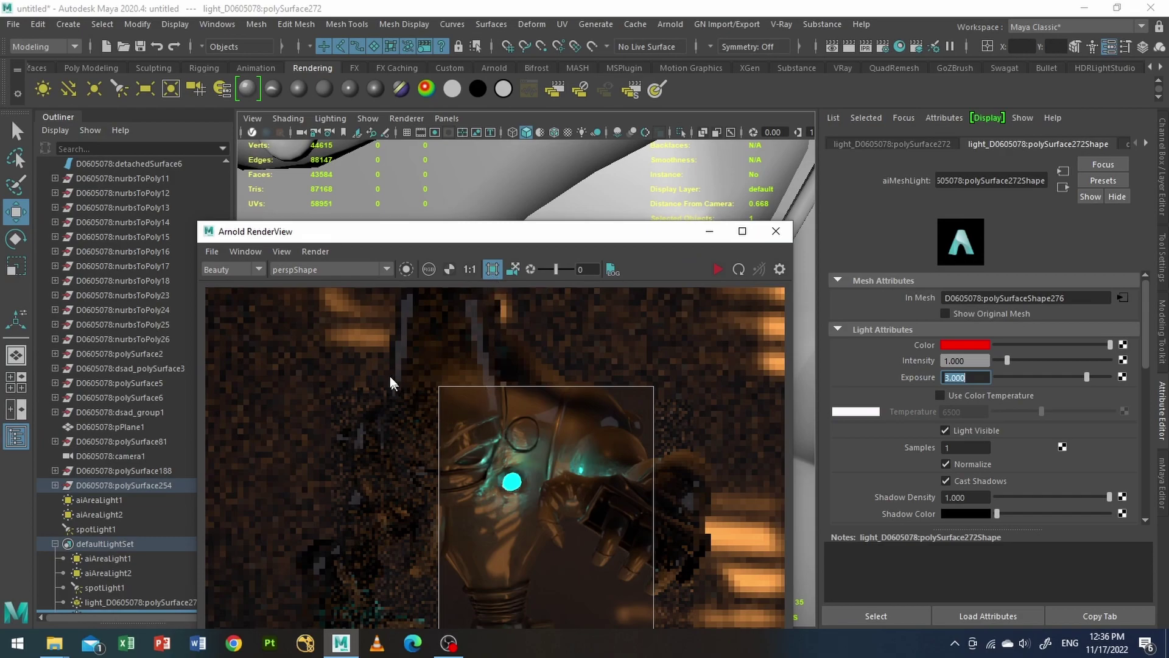
Step: Draw a render region around the robot's chest and preview-render it
drag(463, 232, 472, 159)
click(401, 309)
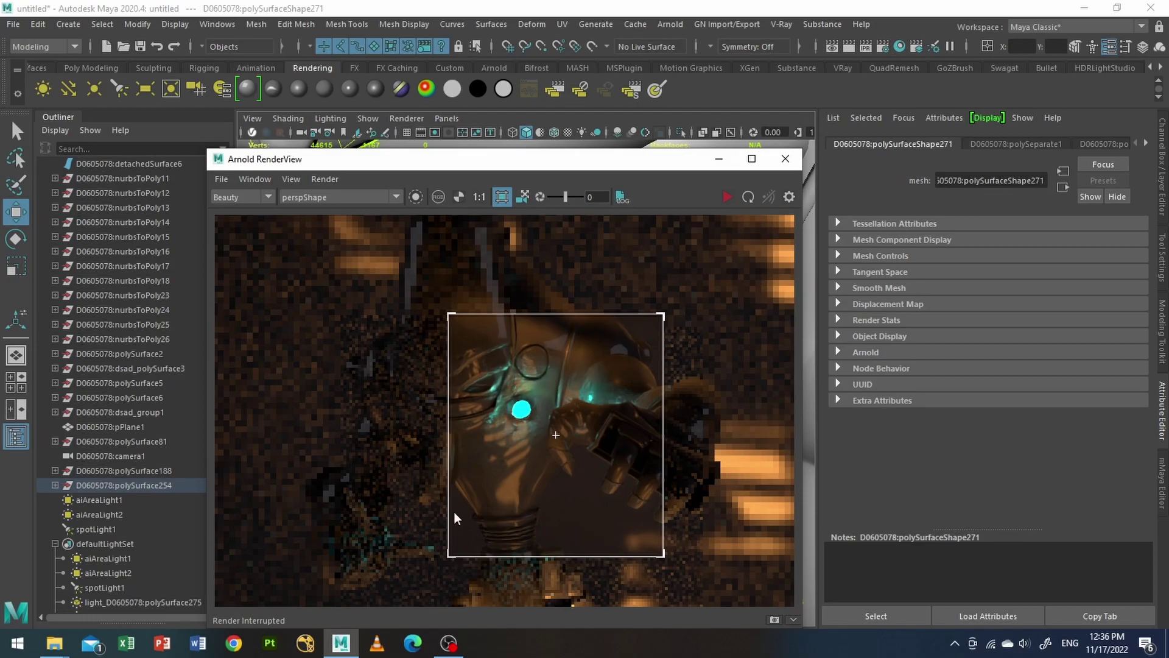
click(502, 197)
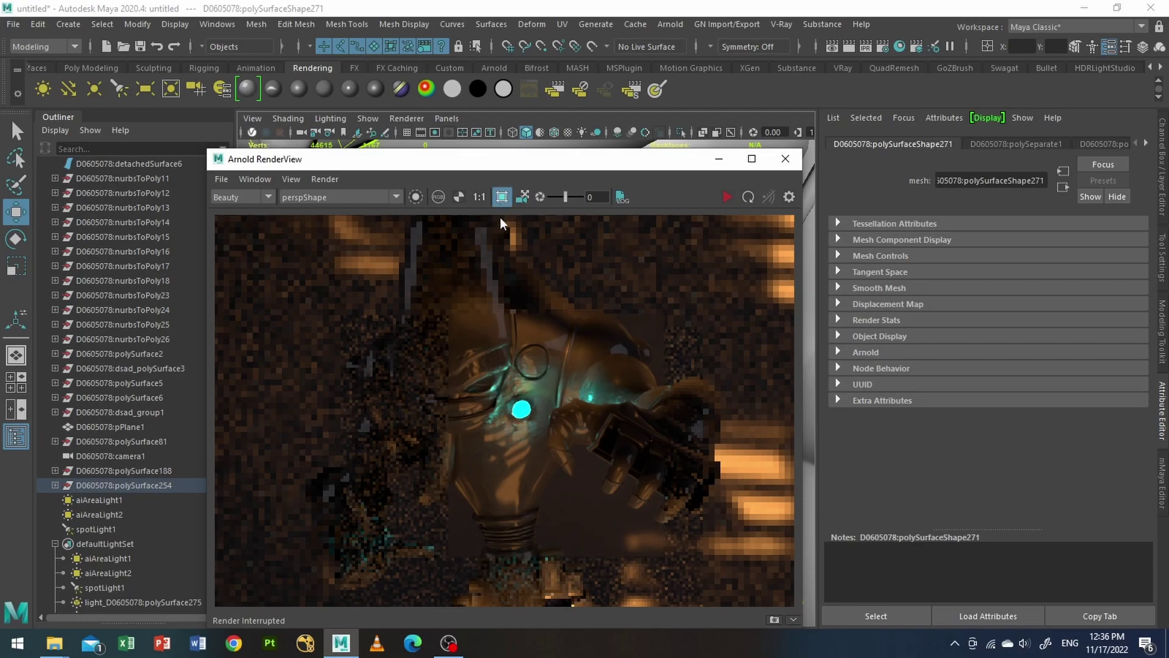
drag(412, 322, 613, 487)
click(726, 196)
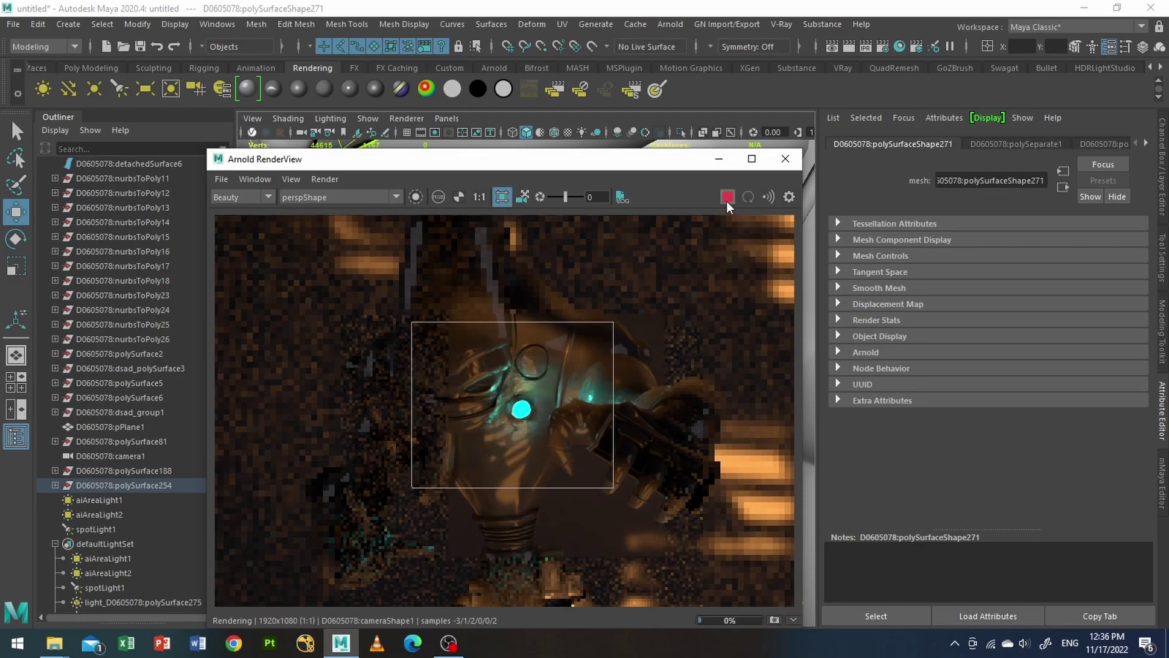
scroll(470, 398, up, 1)
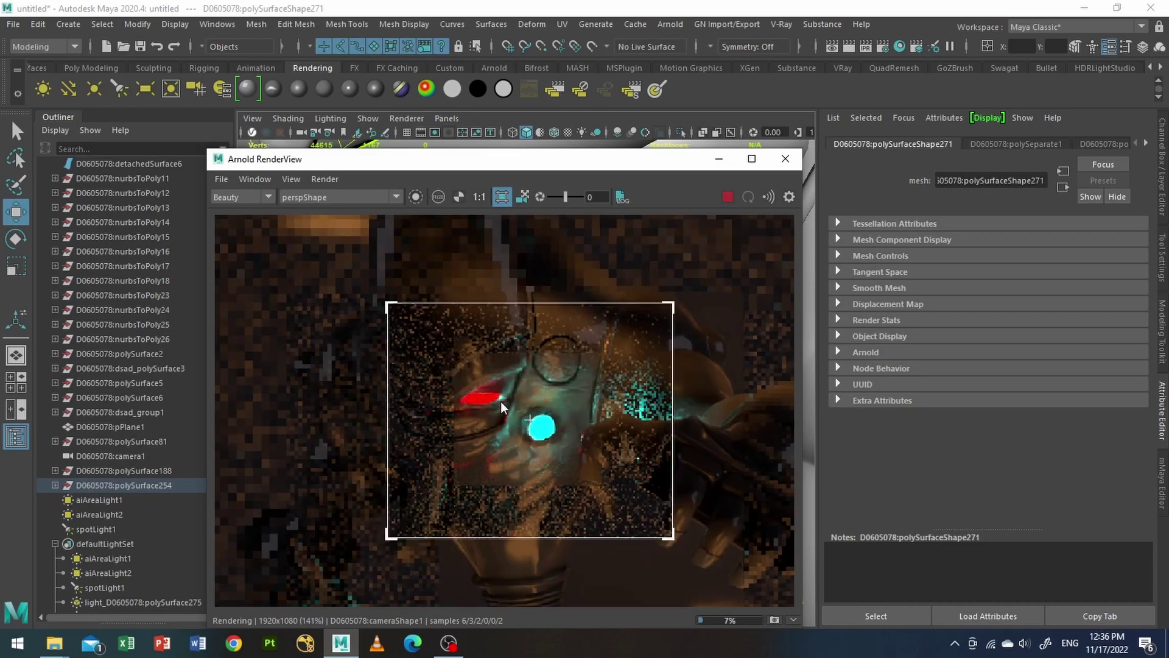
scroll(492, 417, up, 1)
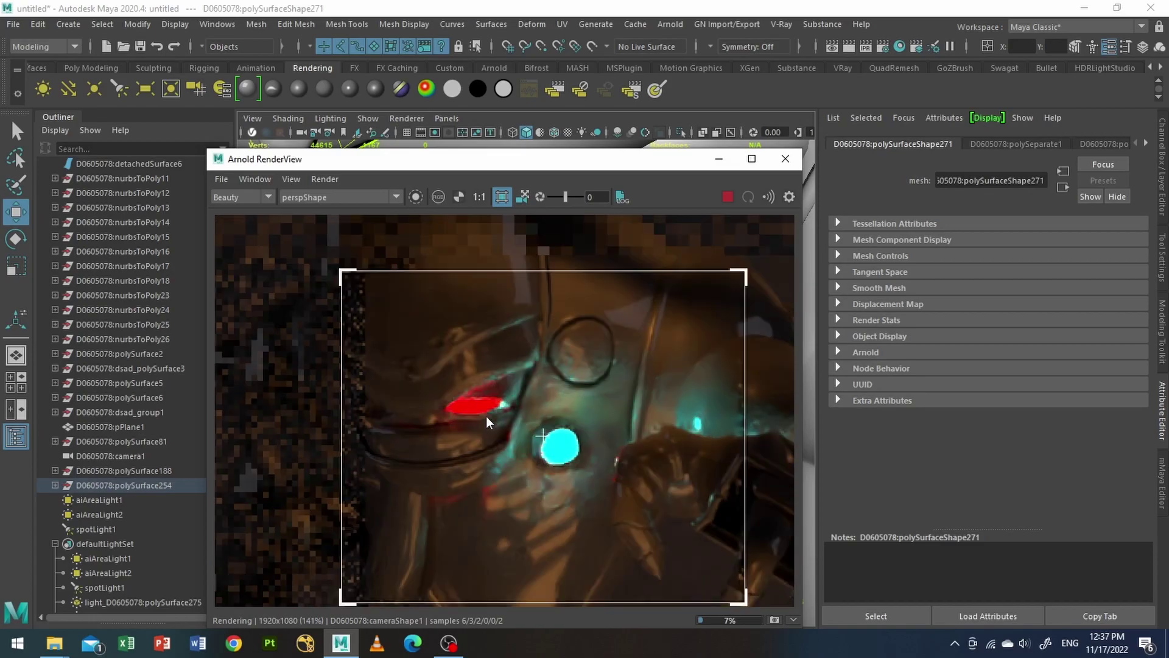
click(727, 196)
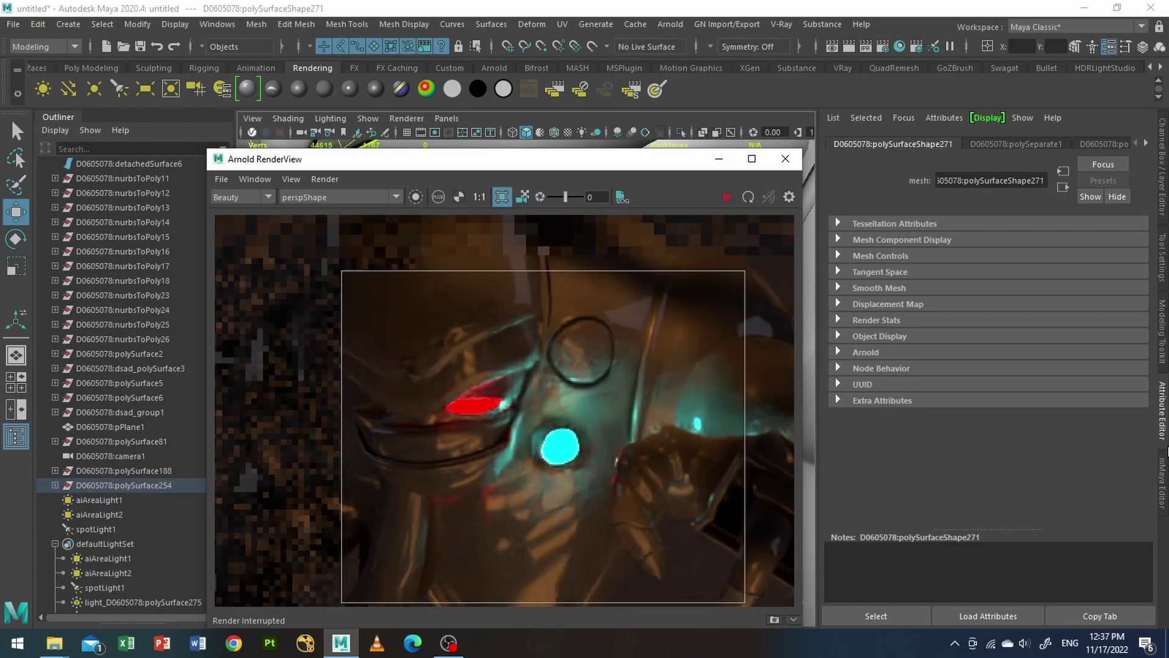
Step: Clear the render region, re-render the full frame to inspect the red eye, then close RenderView
click(995, 402)
scroll(594, 390, down, 5)
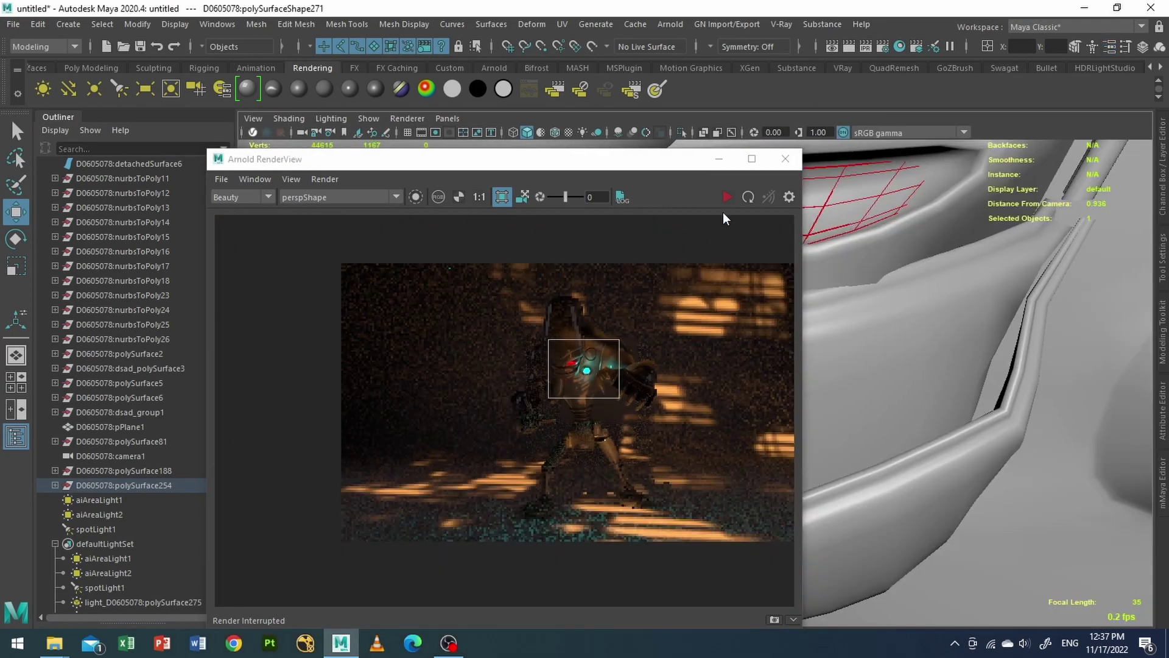
click(493, 196)
click(503, 198)
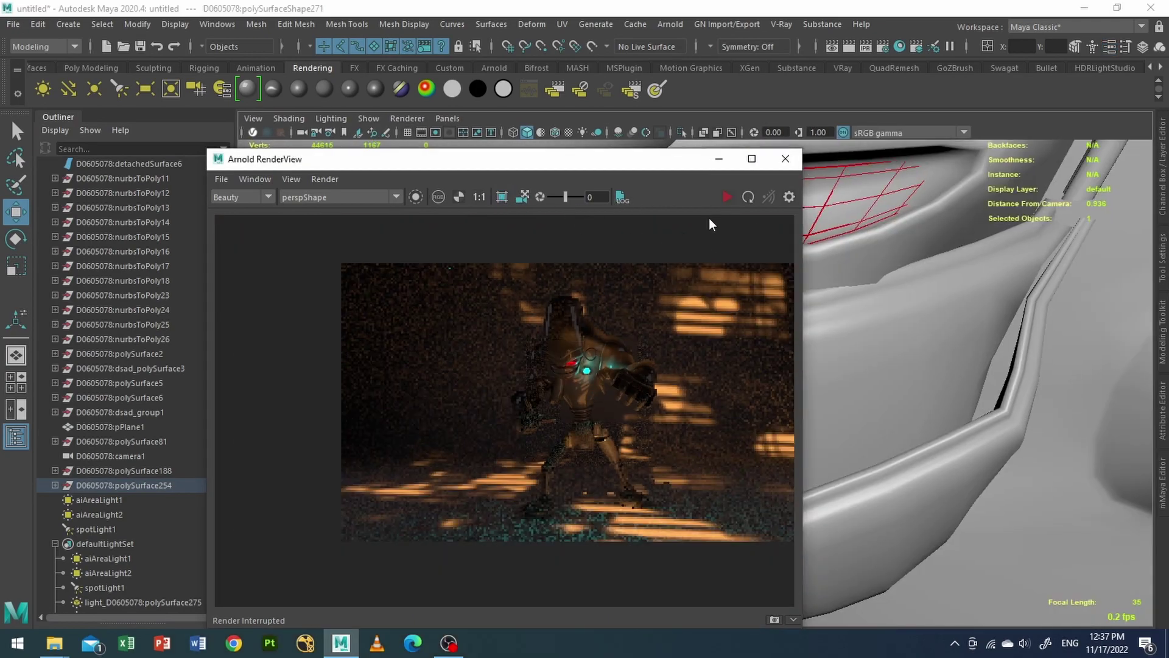
click(728, 197)
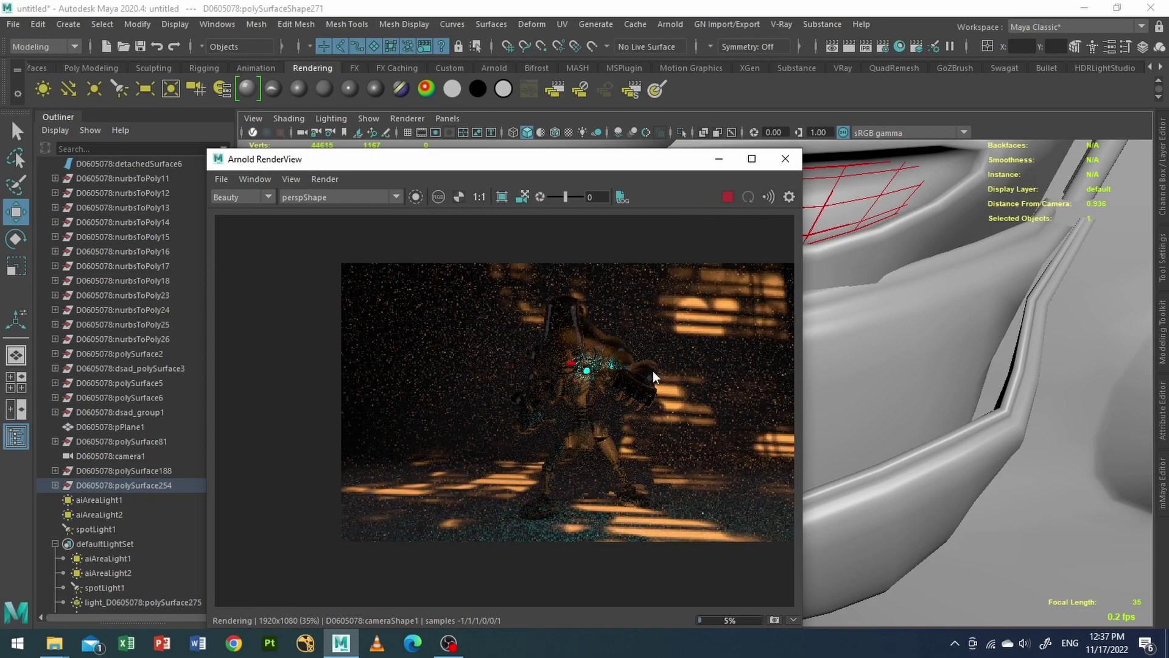
scroll(642, 382, up, 2)
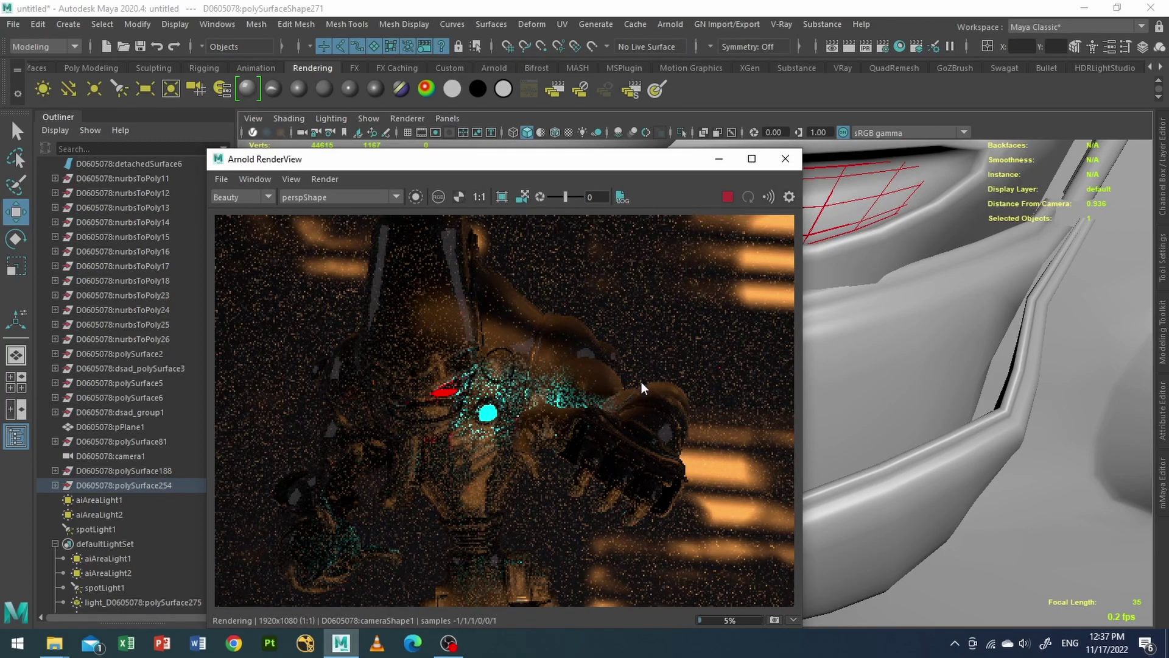
scroll(639, 382, down, 2)
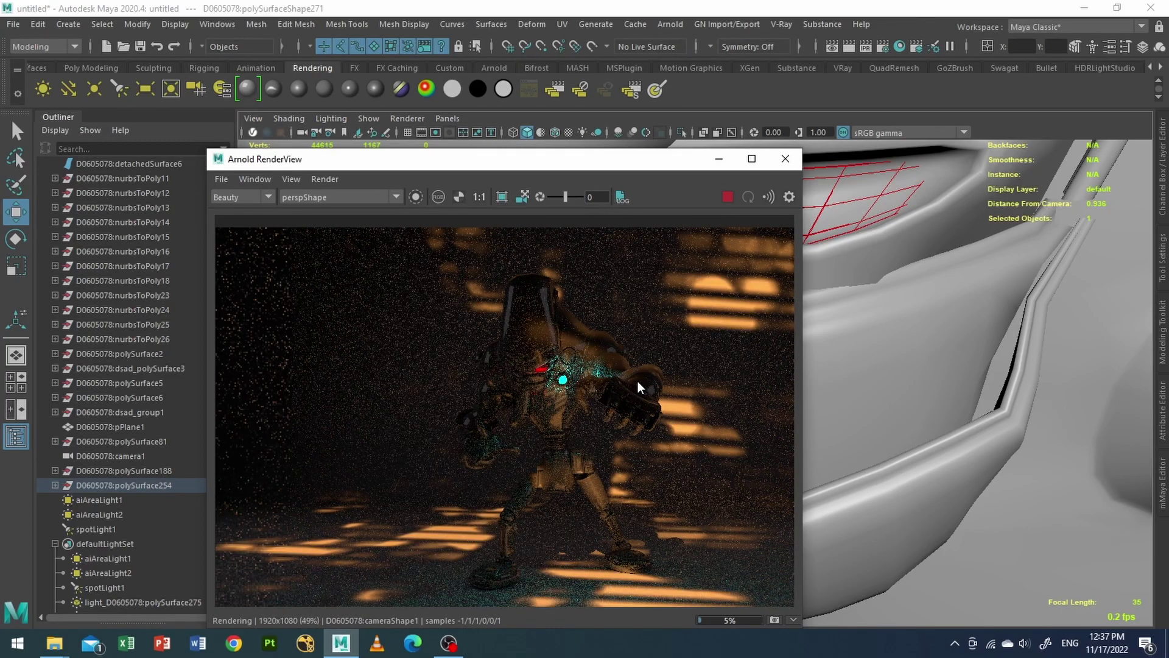
scroll(595, 385, up, 1)
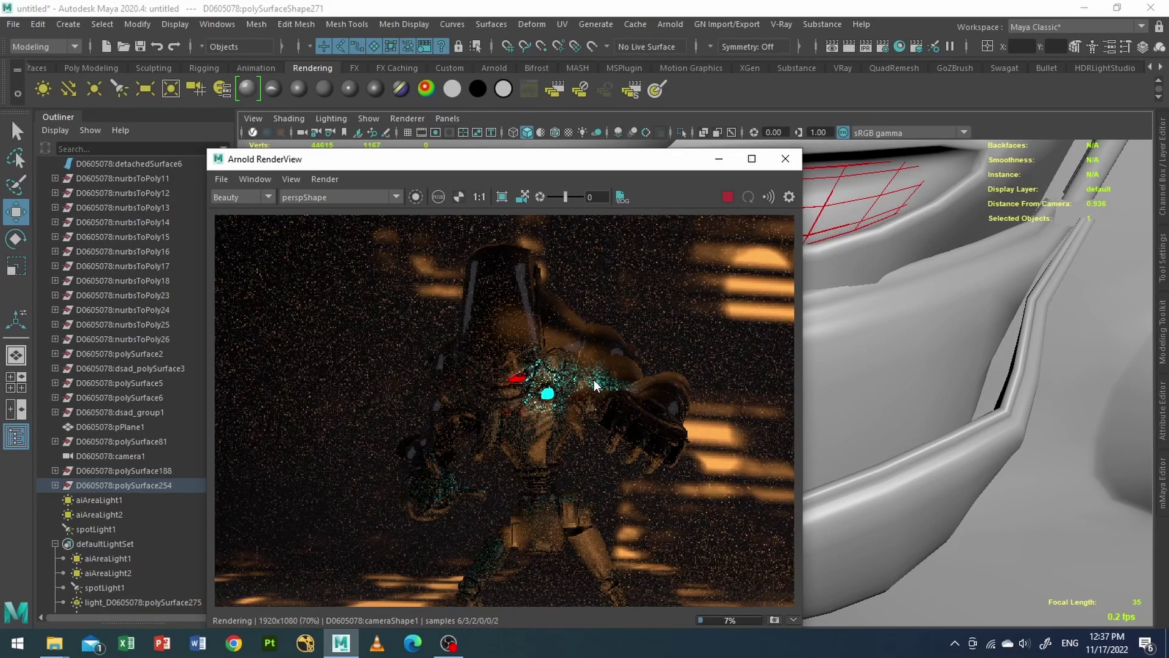
scroll(595, 385, down, 2)
scroll(600, 458, up, 1)
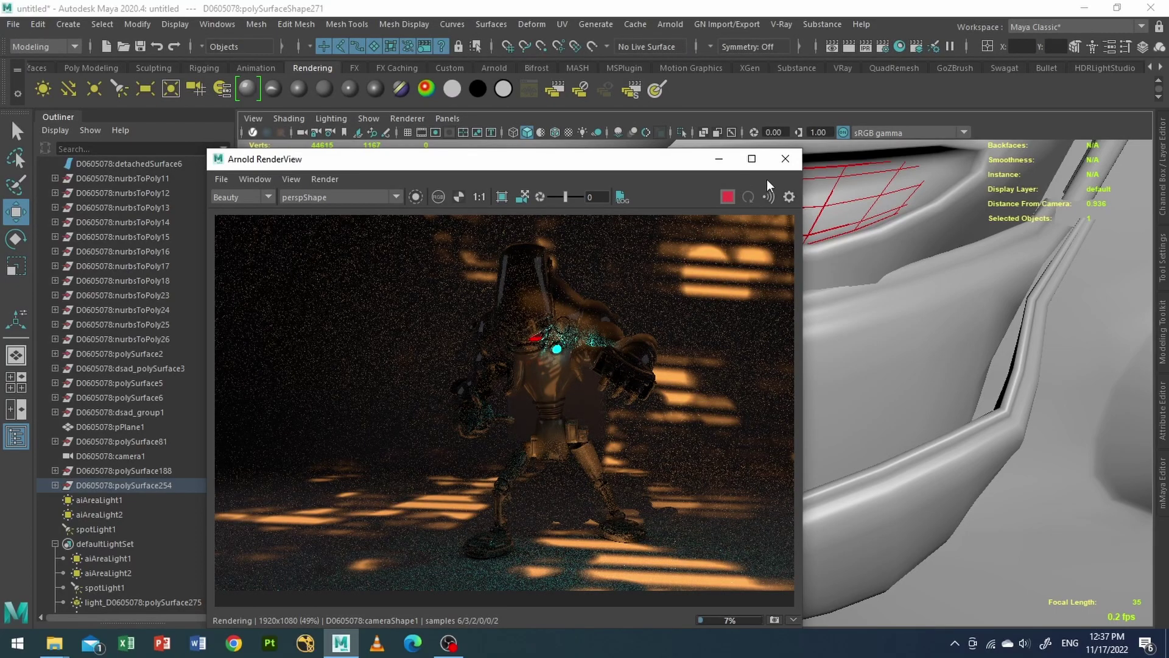
click(782, 161)
Step: Add an aiAtmosphereVolume as the scene atmosphere in the Arnold Render Settings
click(883, 48)
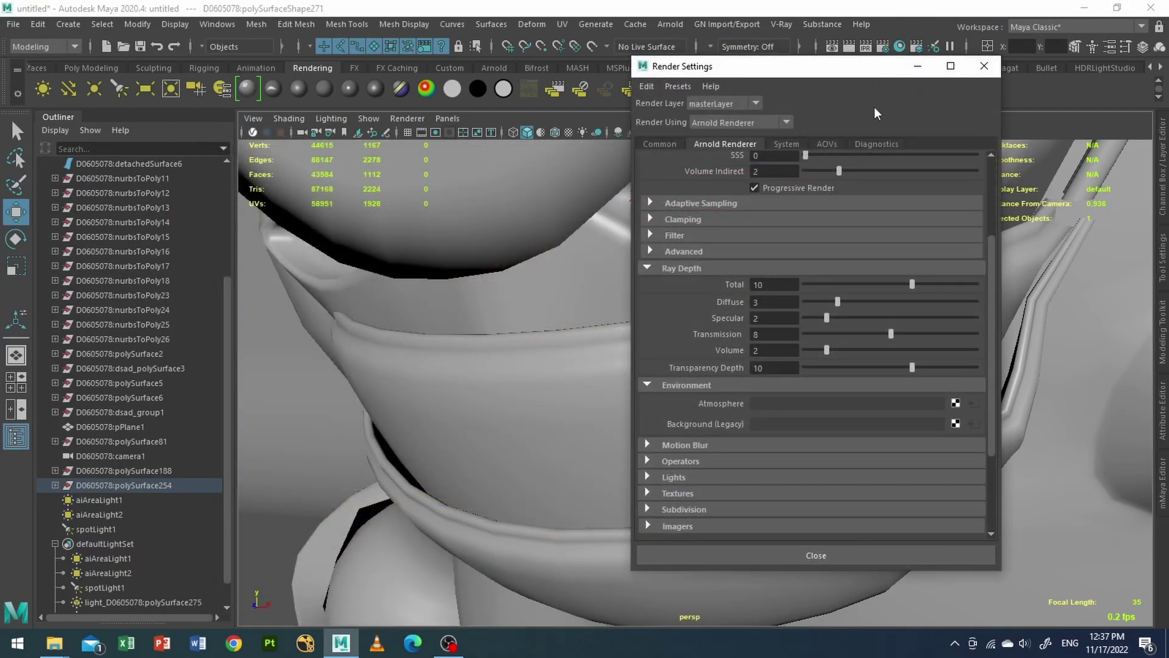
scroll(760, 358, down, 4)
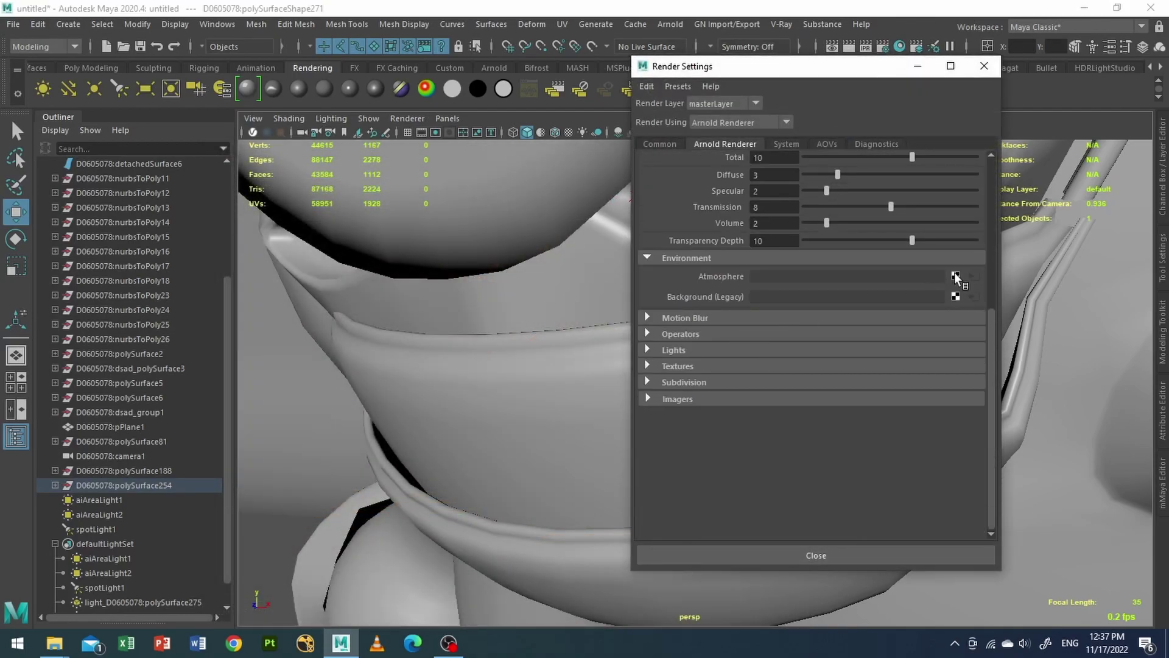
click(955, 276)
click(1005, 297)
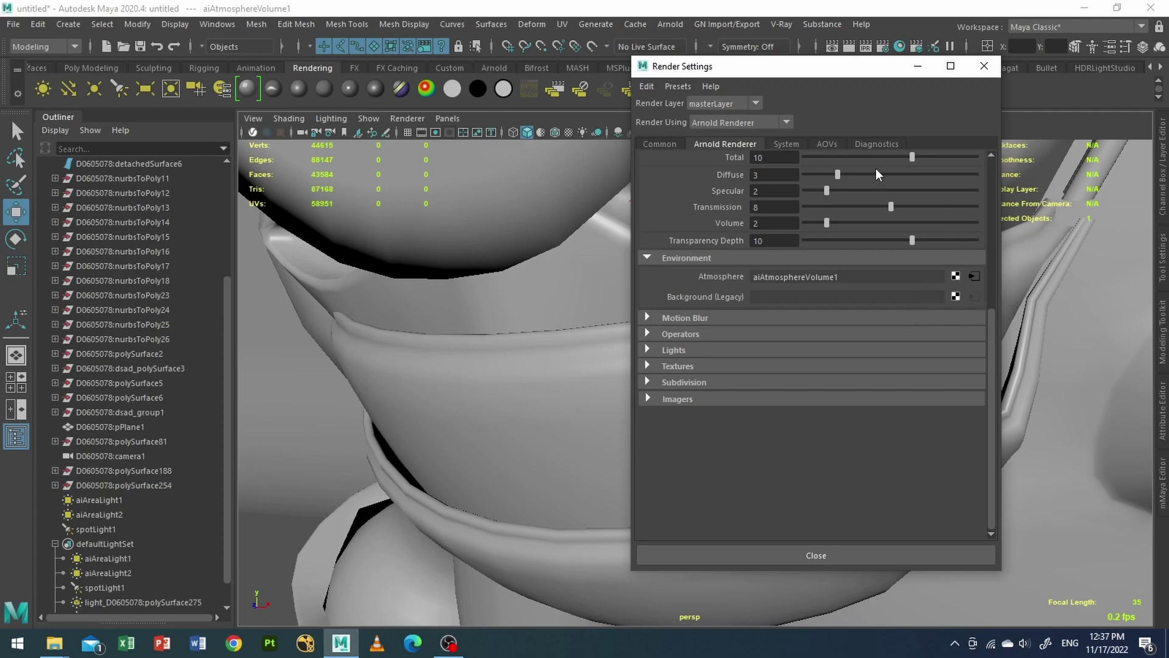
Step: Open the aiAtmosphereVolume1 settings and render the robot inside the haze
click(16, 436)
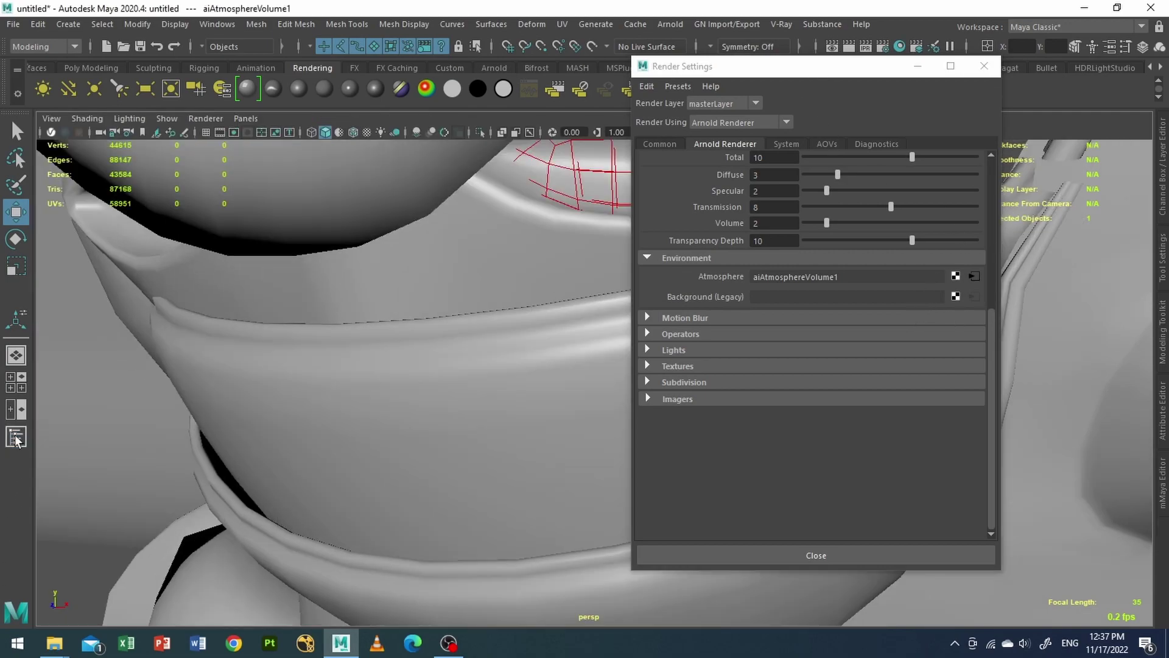
click(641, 119)
click(220, 132)
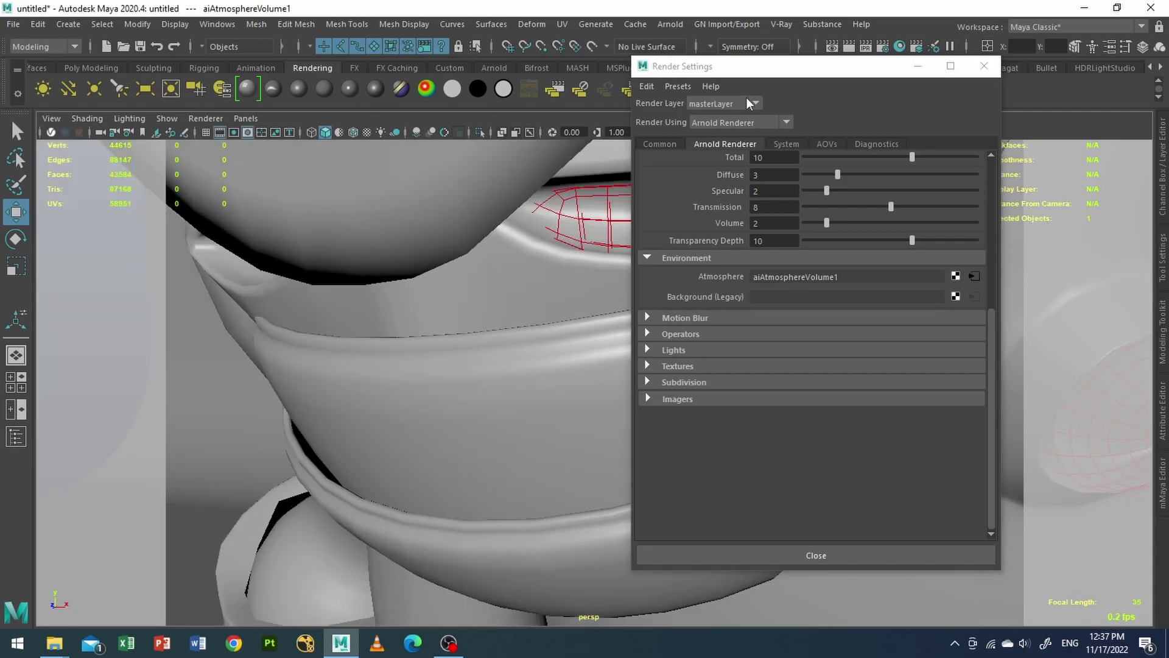
drag(746, 66, 581, 116)
key(ctrl+a)
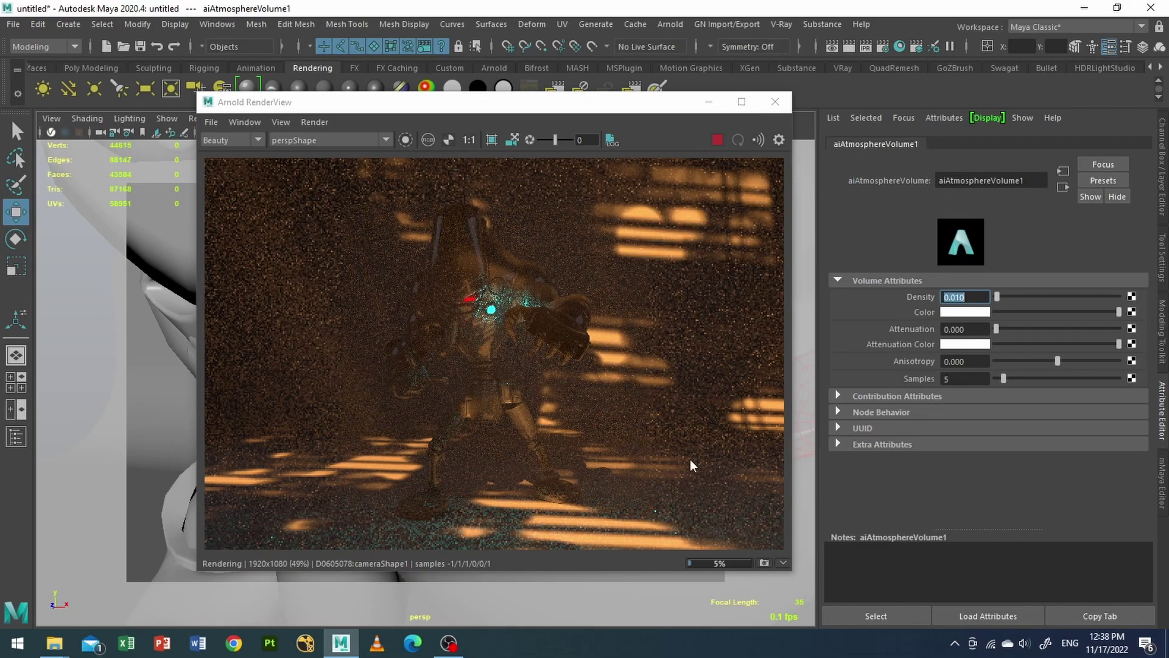
click(717, 140)
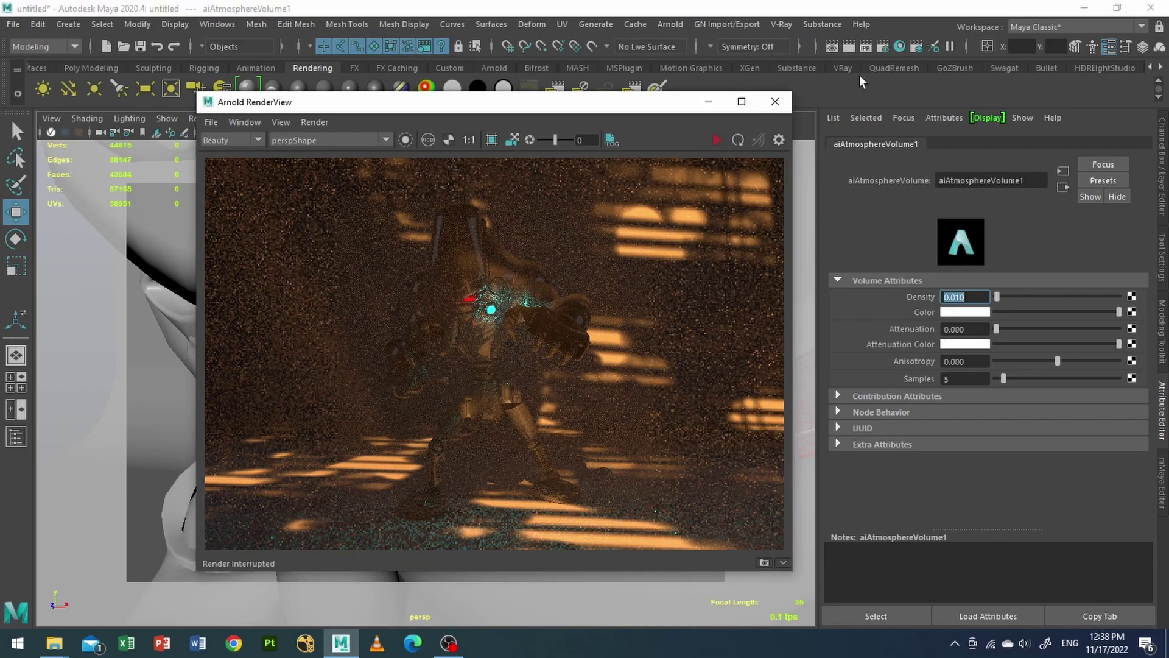
click(884, 47)
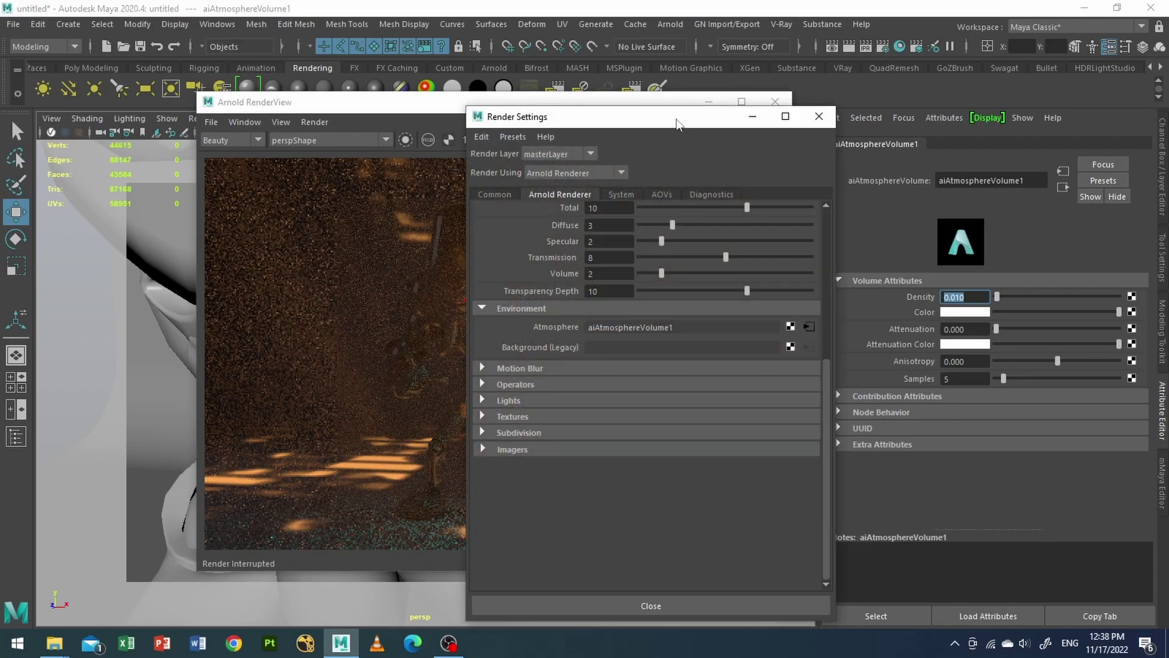
drag(678, 124, 655, 114)
scroll(668, 295, up, 5)
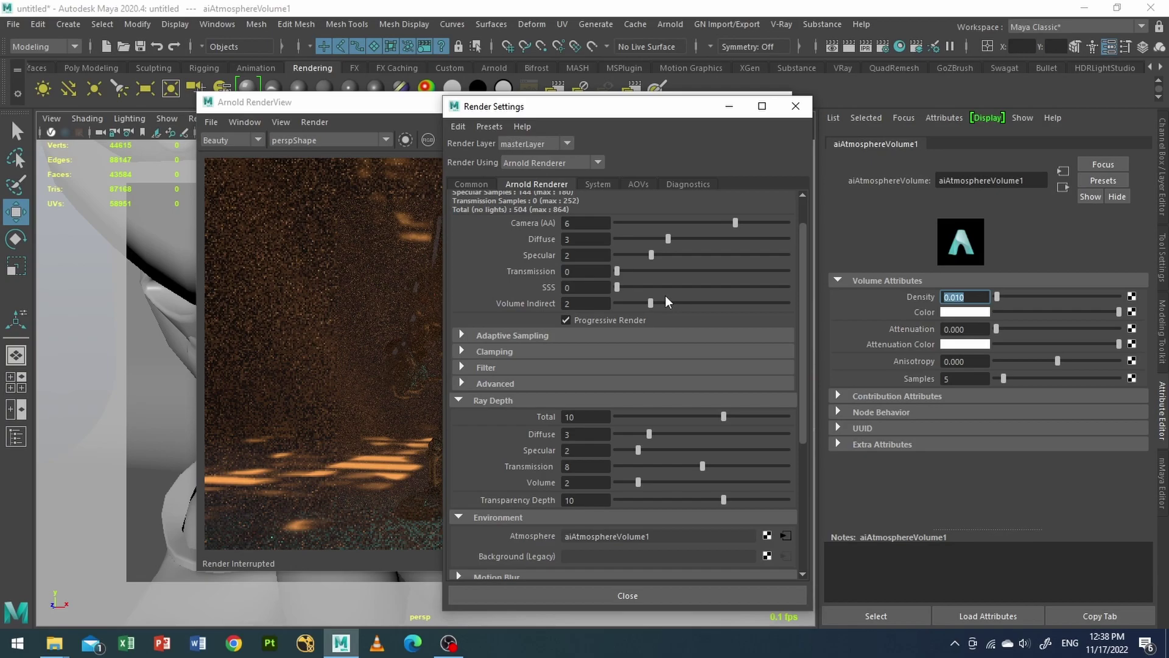
scroll(665, 301, up, 2)
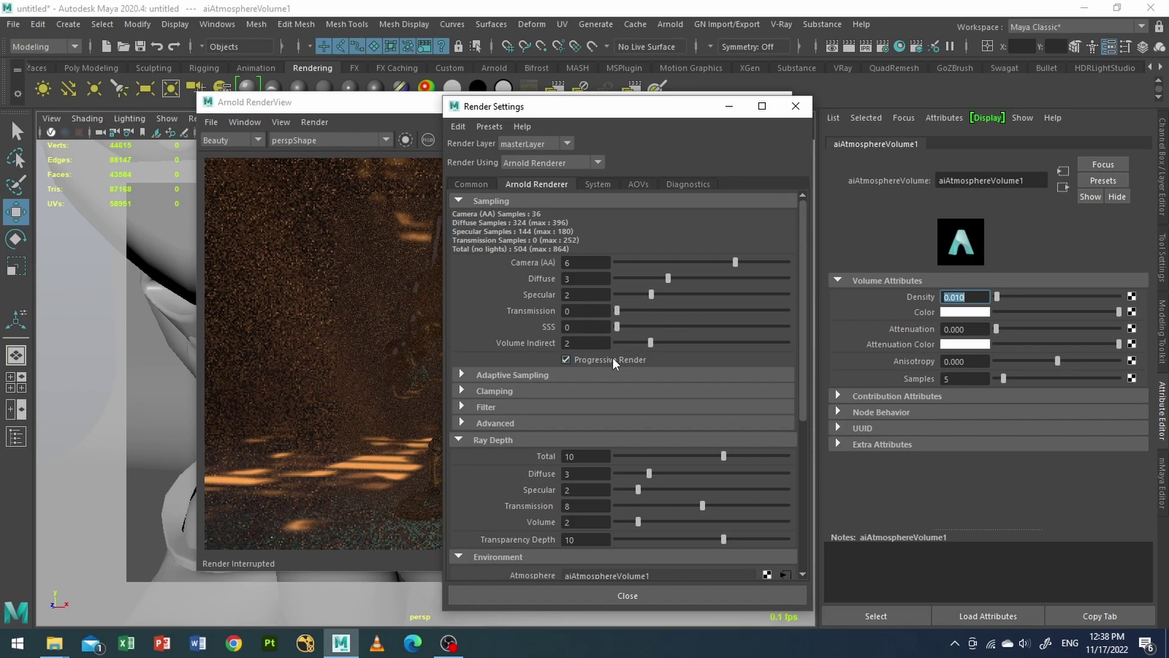
scroll(605, 356, down, 3)
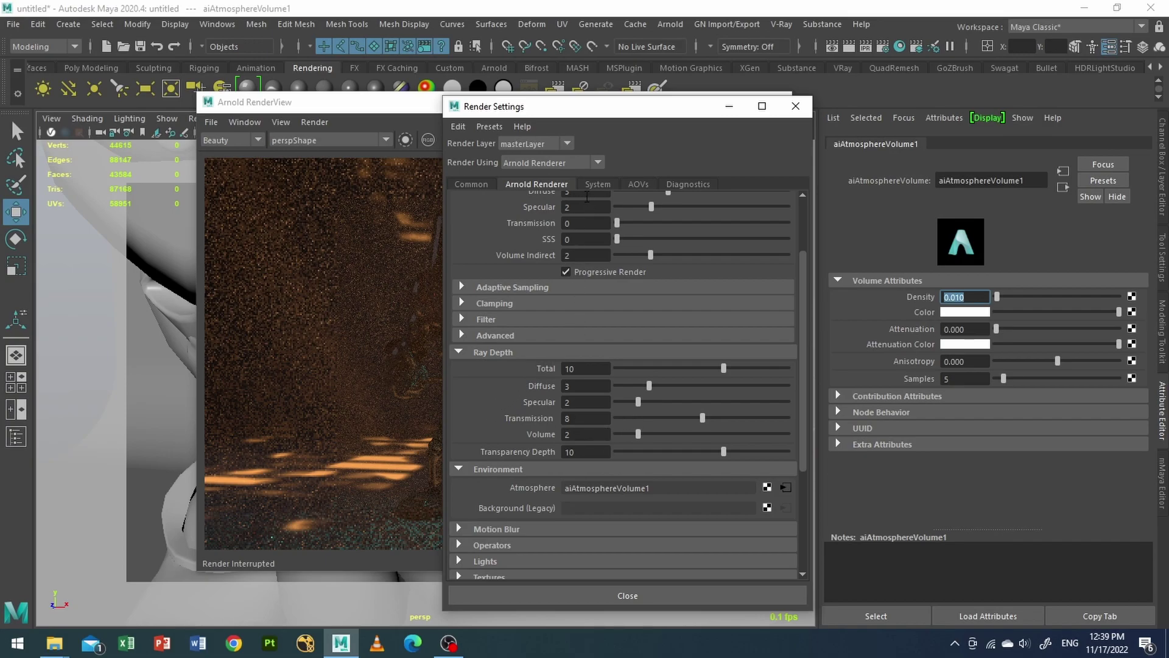
click(797, 107)
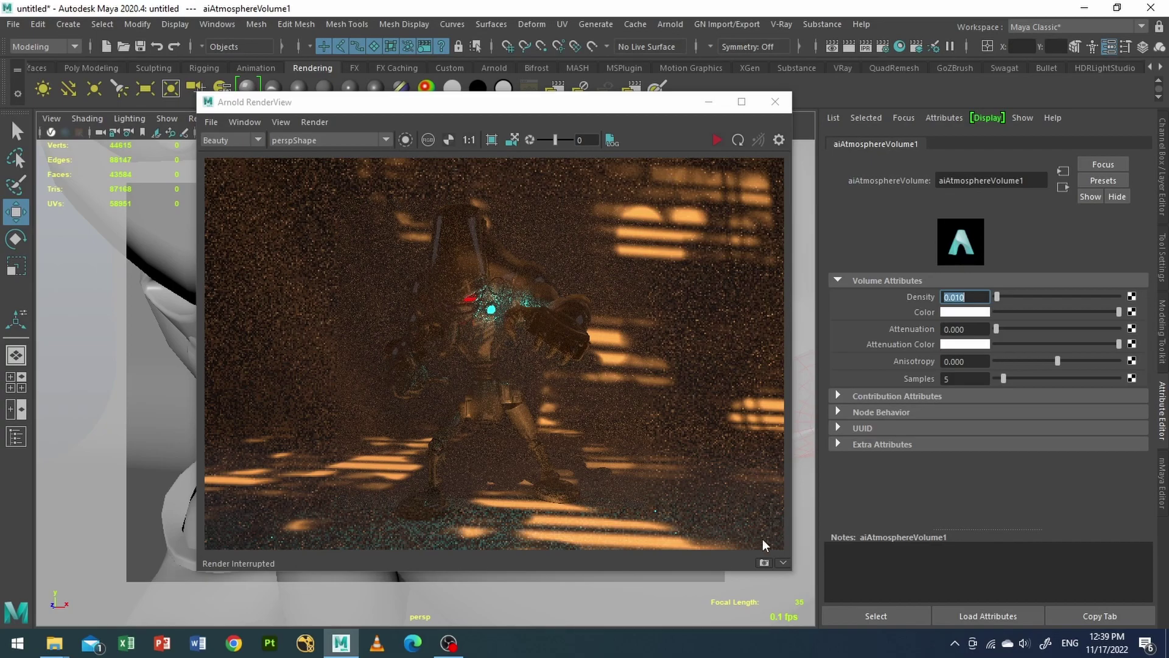
Step: Re-render the robot in Arnold RenderView and let the hazy frame refine
click(715, 141)
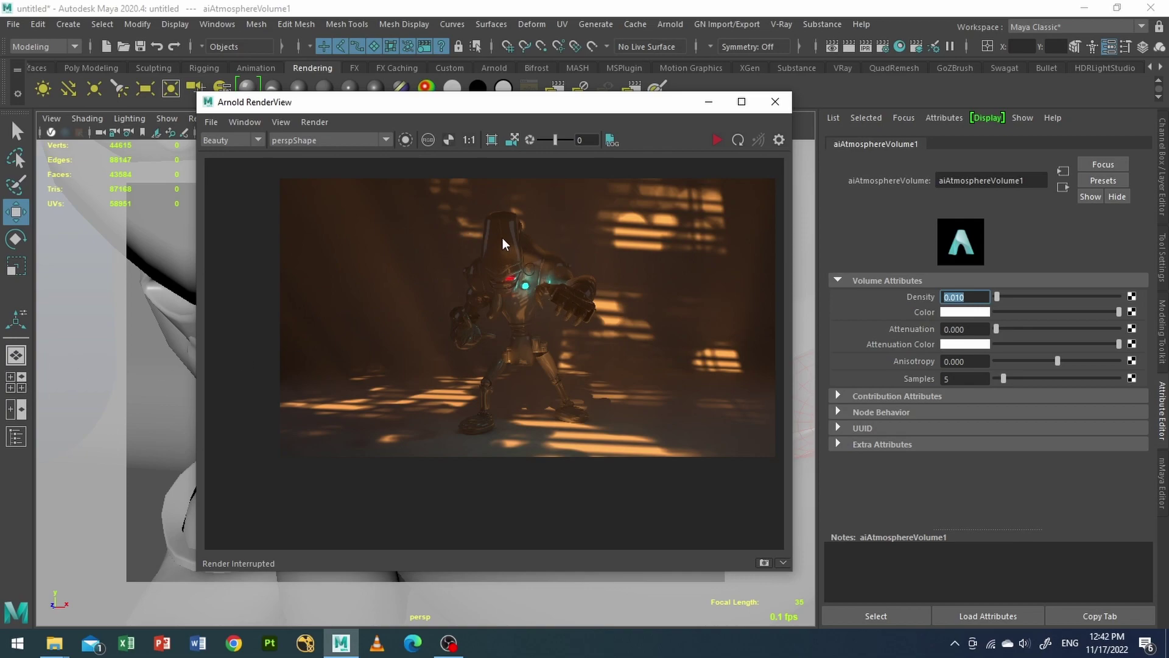
scroll(503, 243, up, 2)
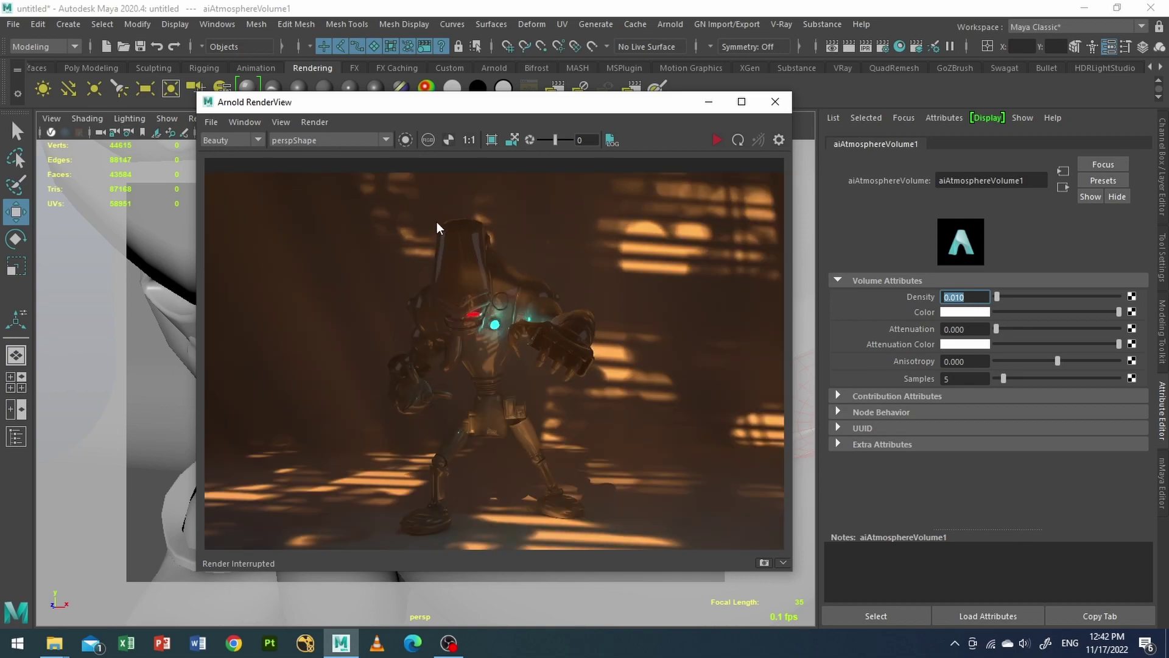
scroll(654, 286, down, 2)
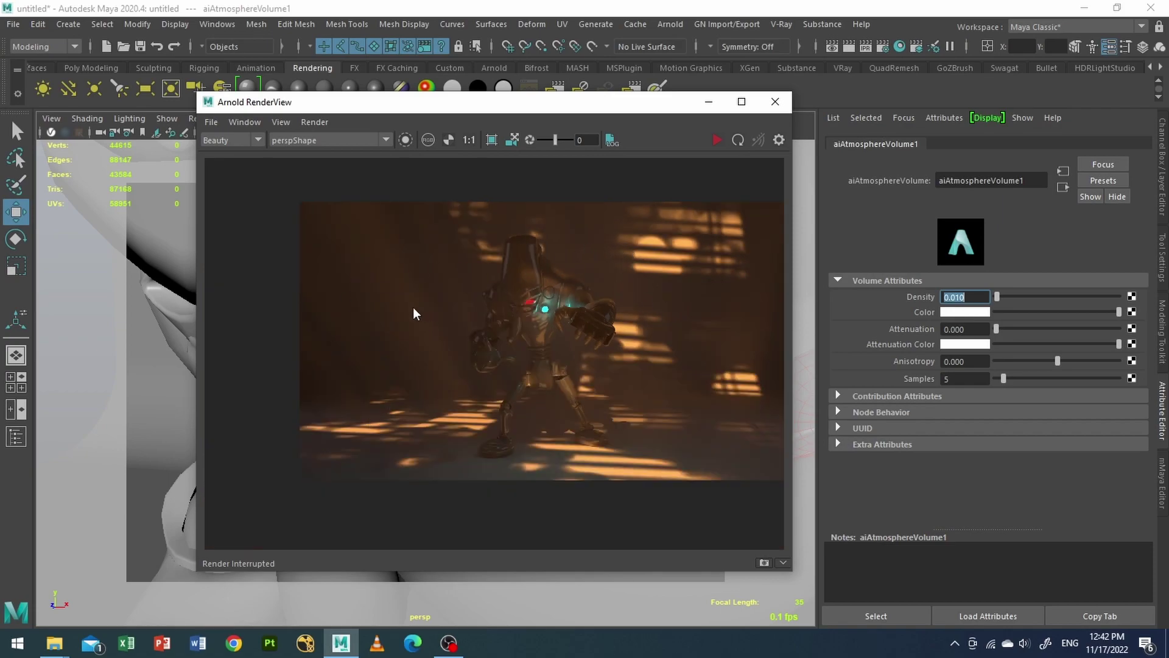